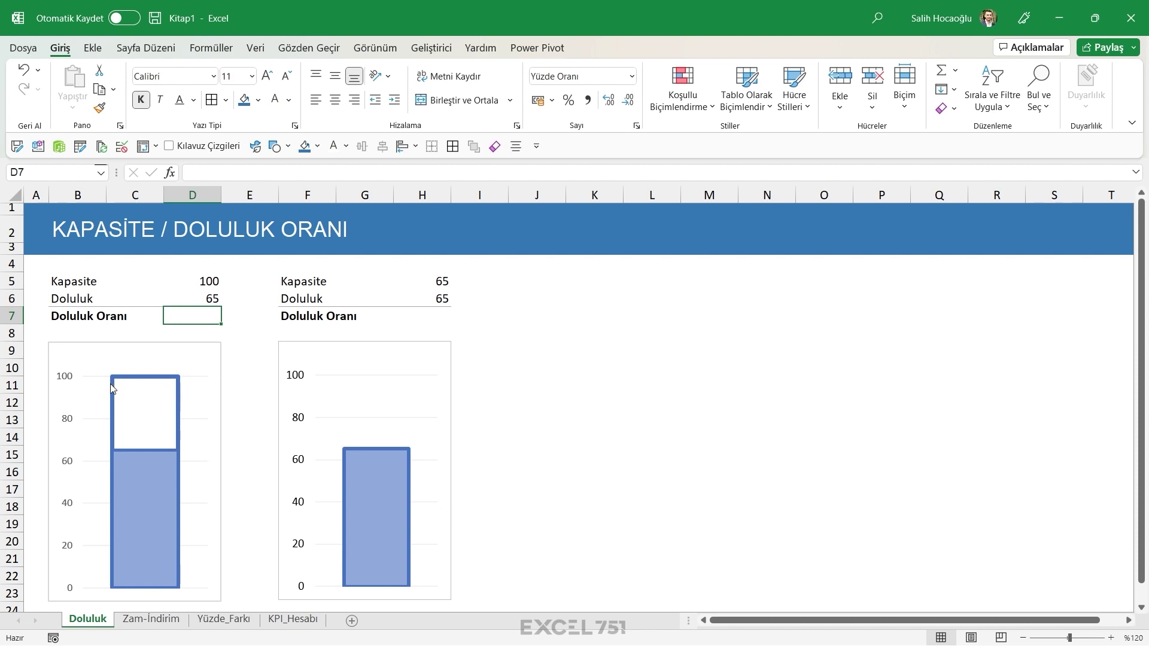
Enter 75, then 80, as the left block's Doluluk value in D6
ctrl+scroll(233, 388, down, 1)
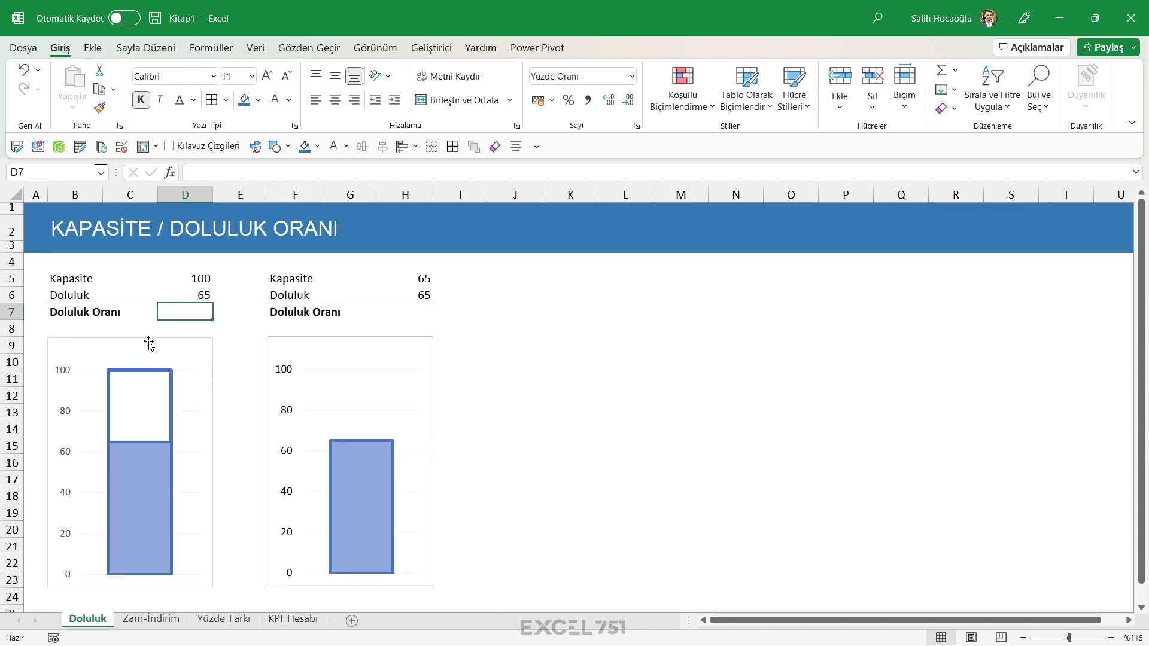
click(200, 280)
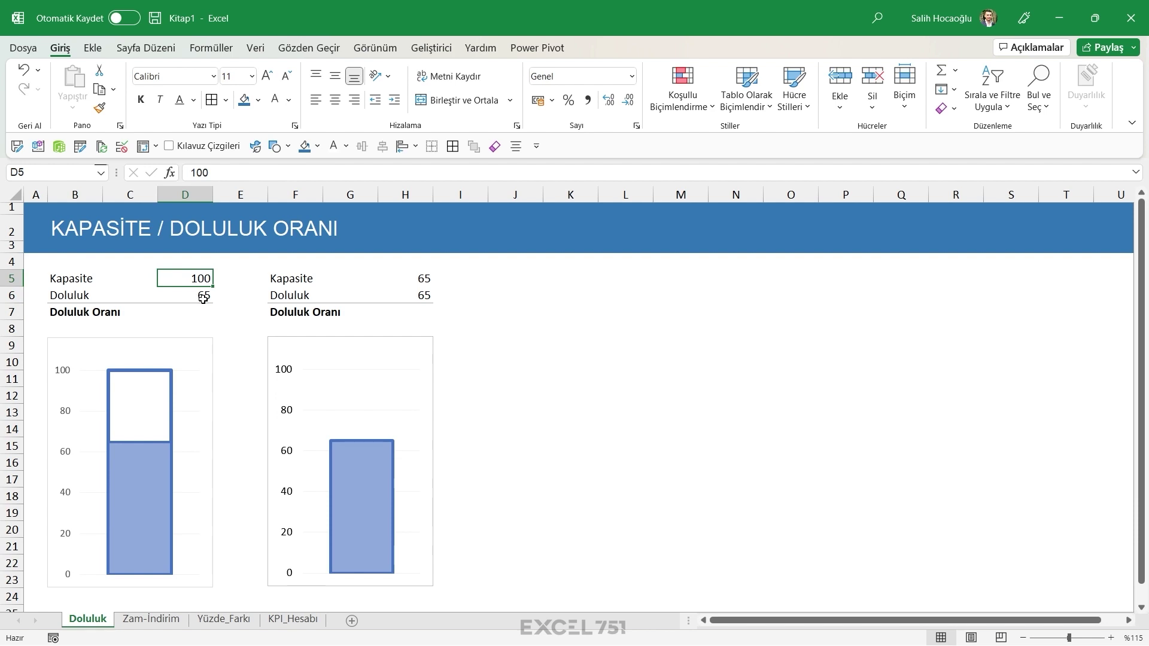
click(203, 297)
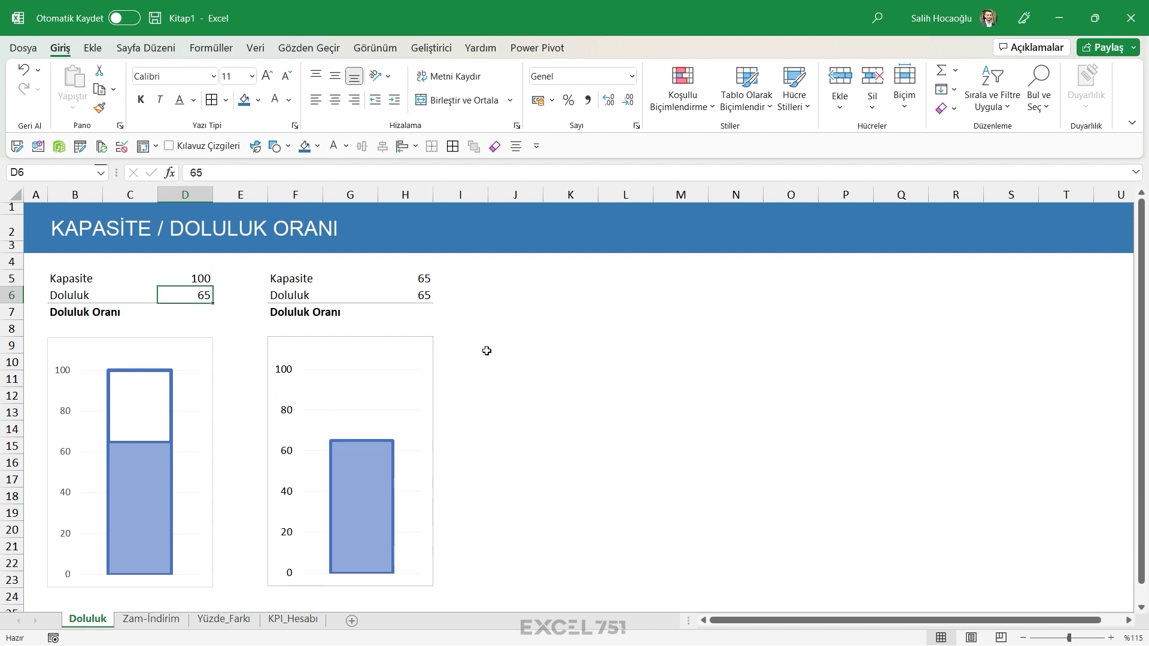
text(75)
key(ctrl+Return)
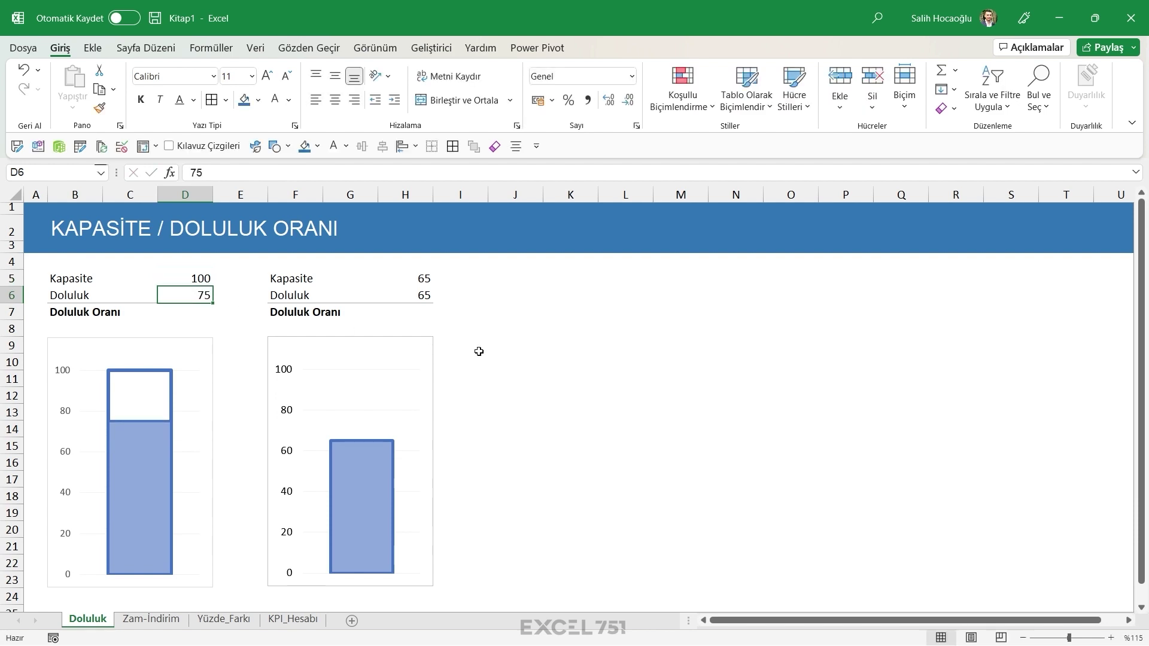
text(80)
key(ctrl+Return)
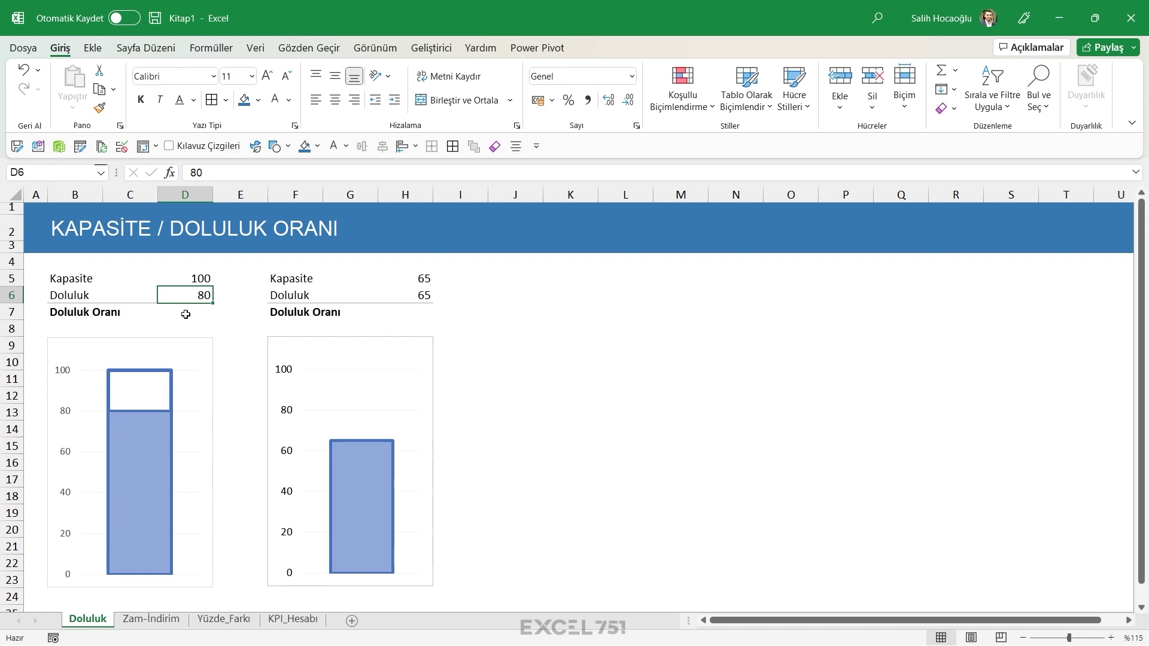
Enter the formula =D6/D5 in D7 using arrow-key references
click(185, 315)
text(=)
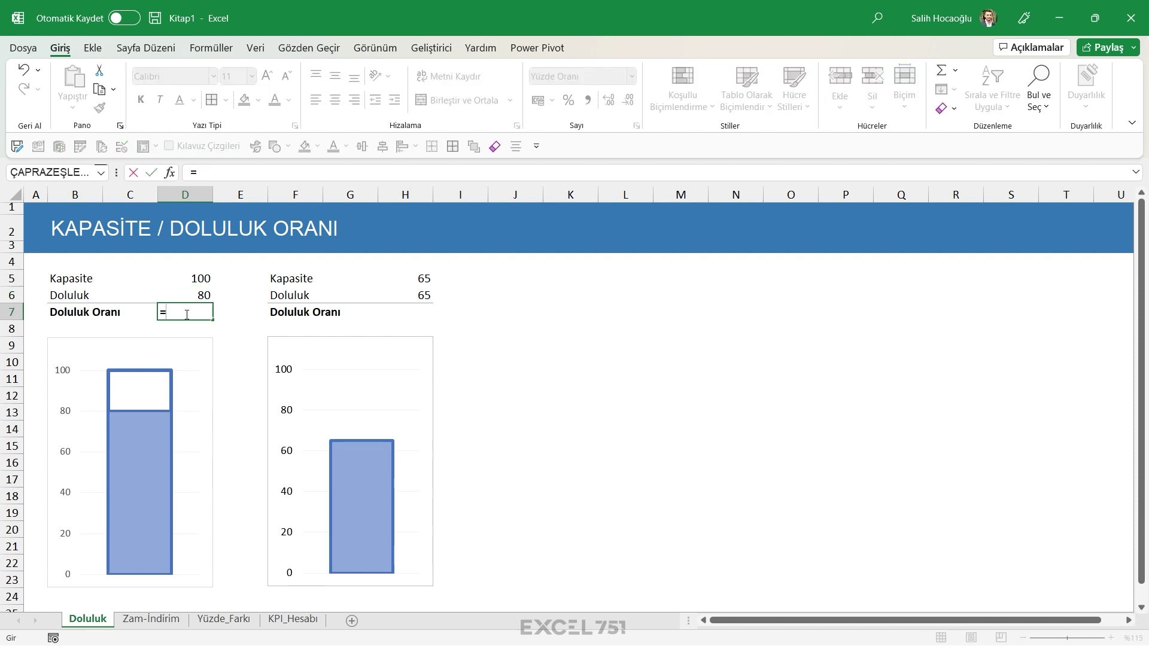
key(Up)
text(/)
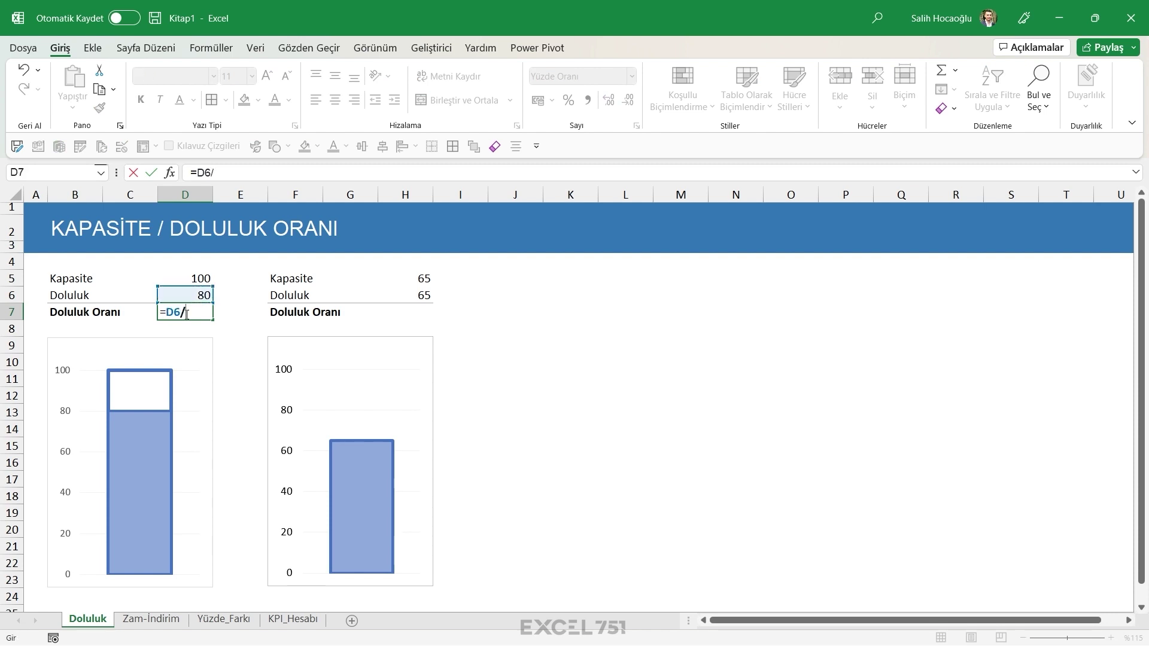
key(Up)
key(Up)
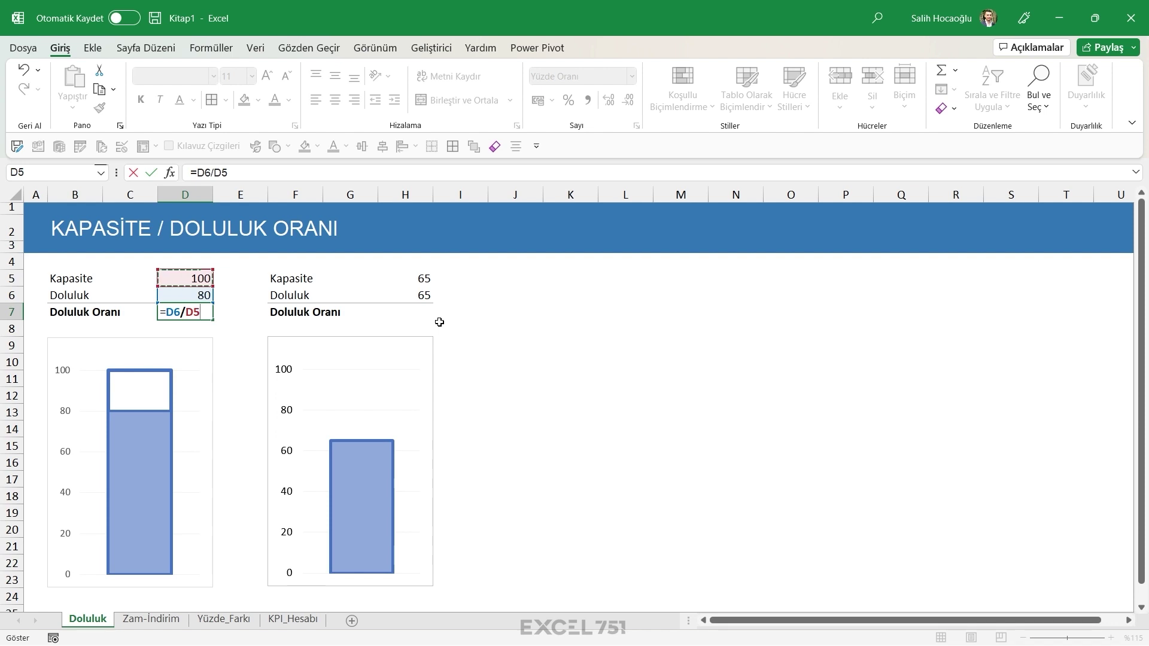
key(Return)
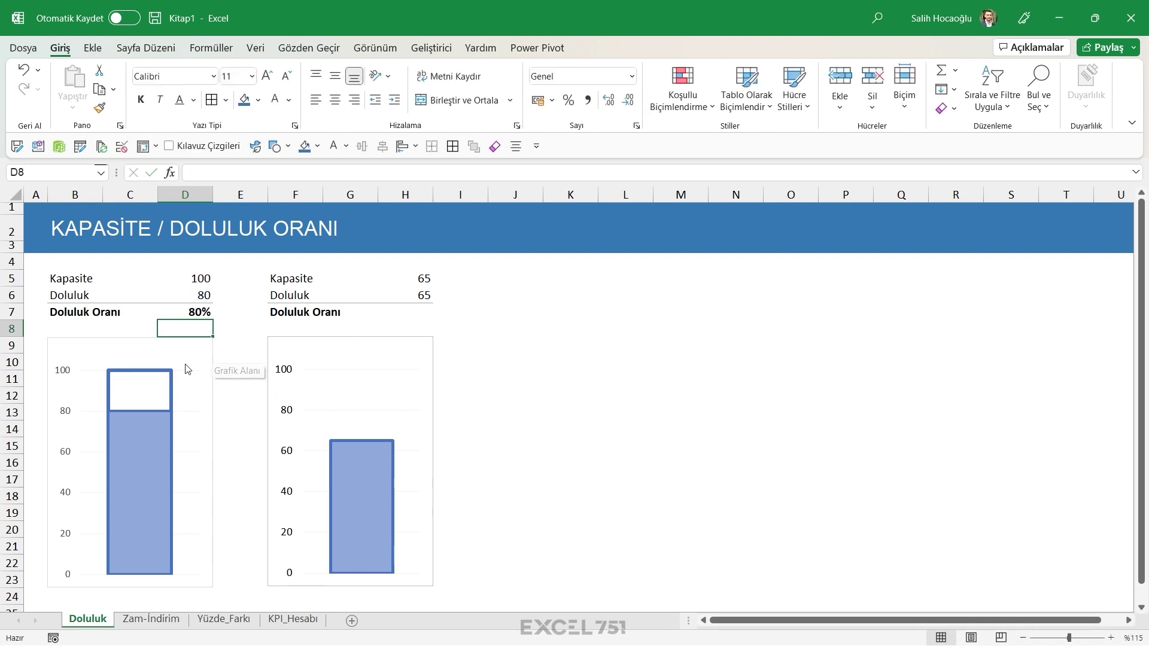
Change the left Doluluk value in D6 back to 65
click(192, 296)
text(65)
key(Return)
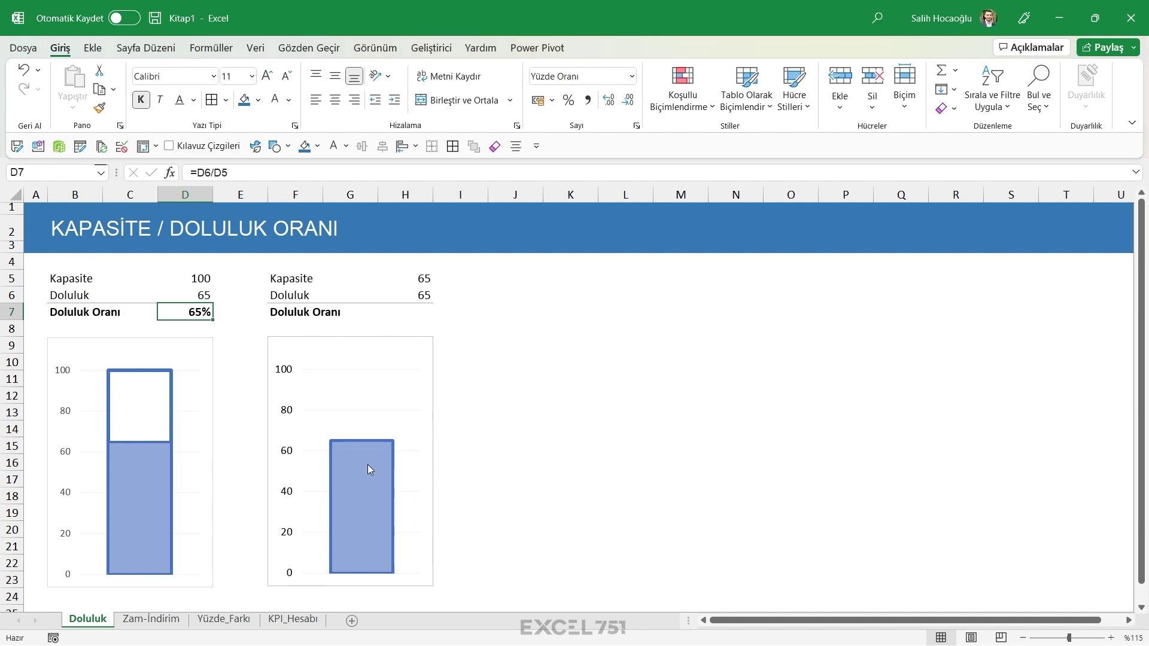
click(411, 309)
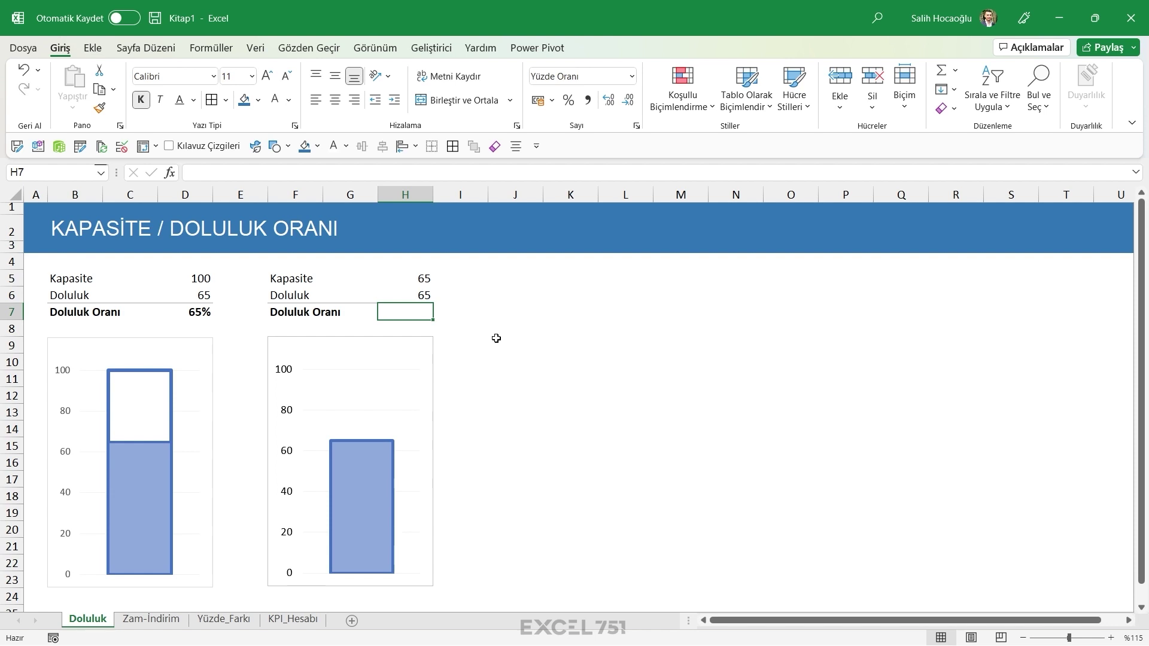
Enter =H6/H5 in H7 for the right block's Doluluk Oranı
text(=)
key(Up)
text(/)
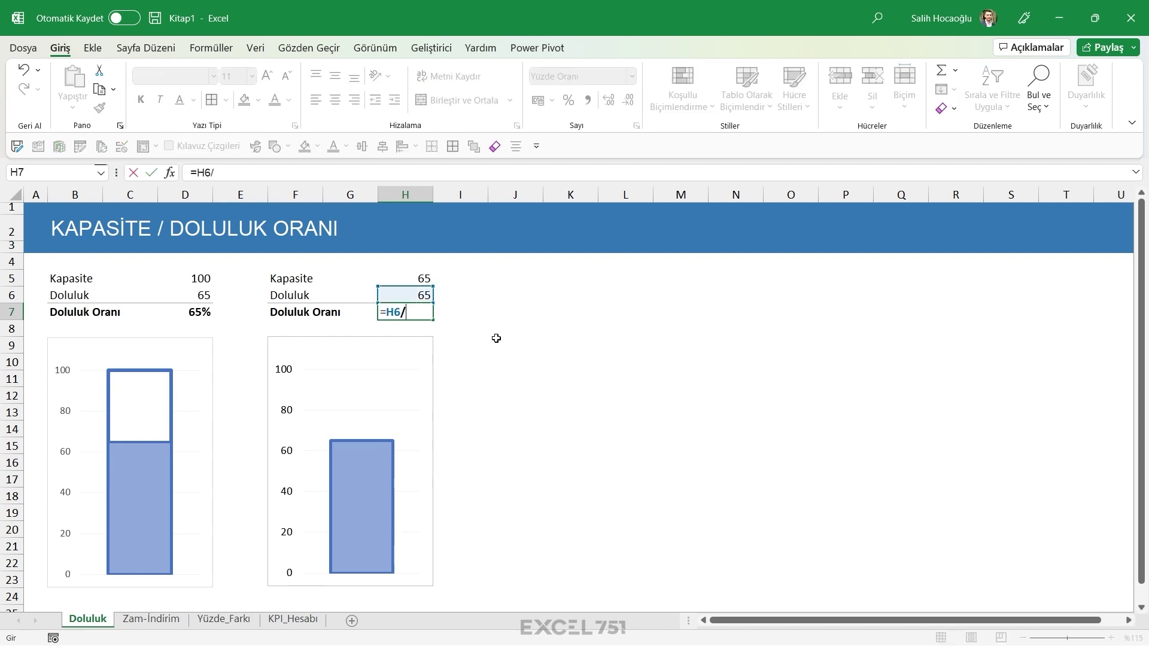
key(Up)
key(Up)
key(Return)
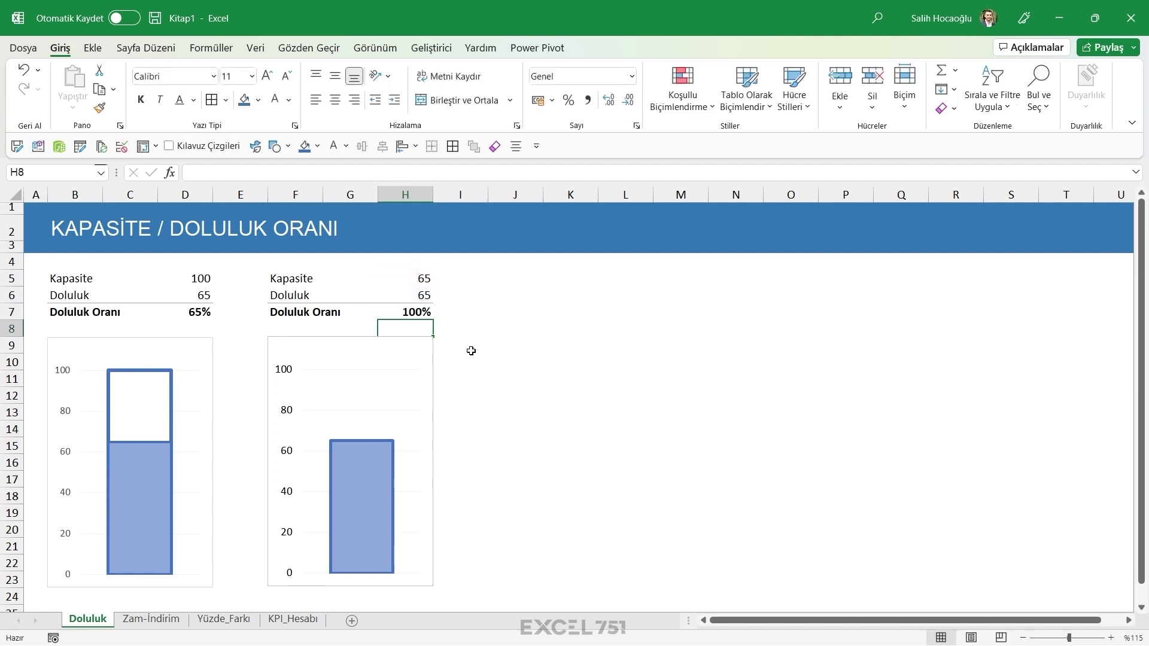
Set both Doluluk values, right H6 and left D6, to 45
click(425, 295)
text(45)
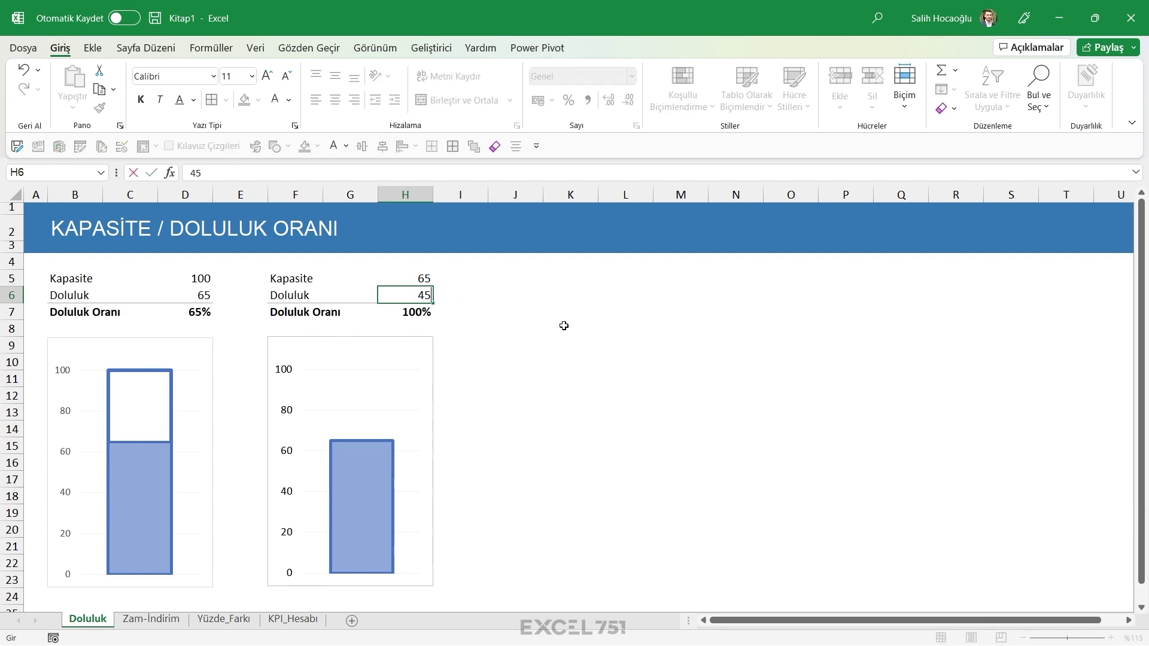
key(ctrl+Return)
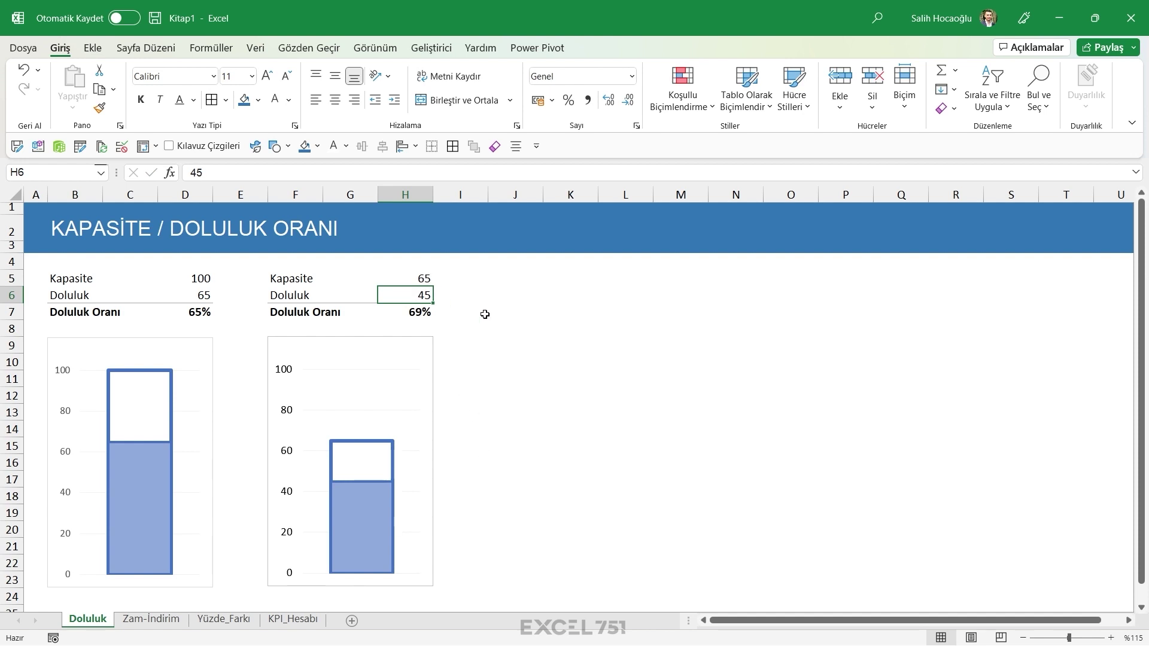
click(200, 295)
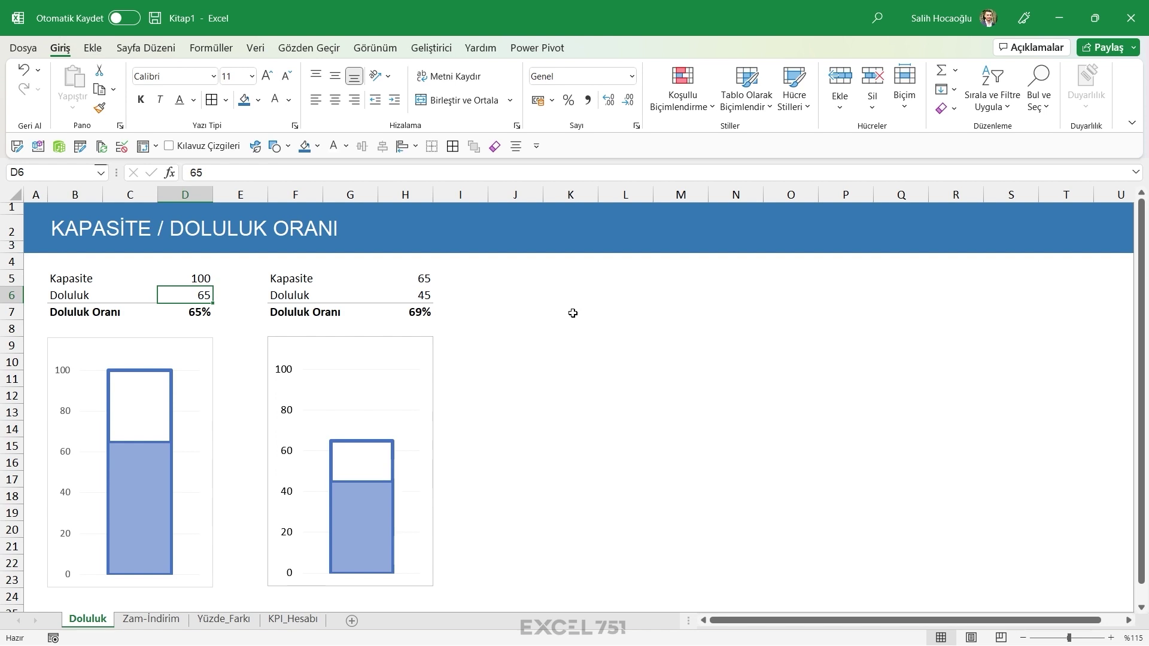
text(45)
key(Return)
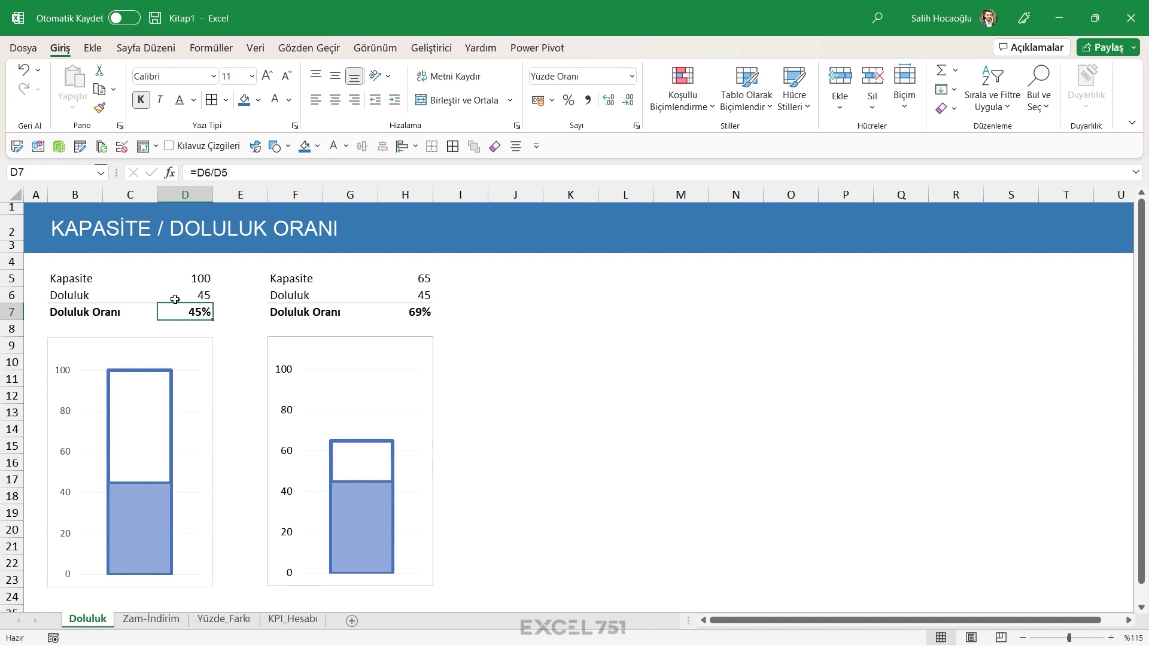
Change the left Doluluk value in D6 to 69
click(184, 297)
text(69)
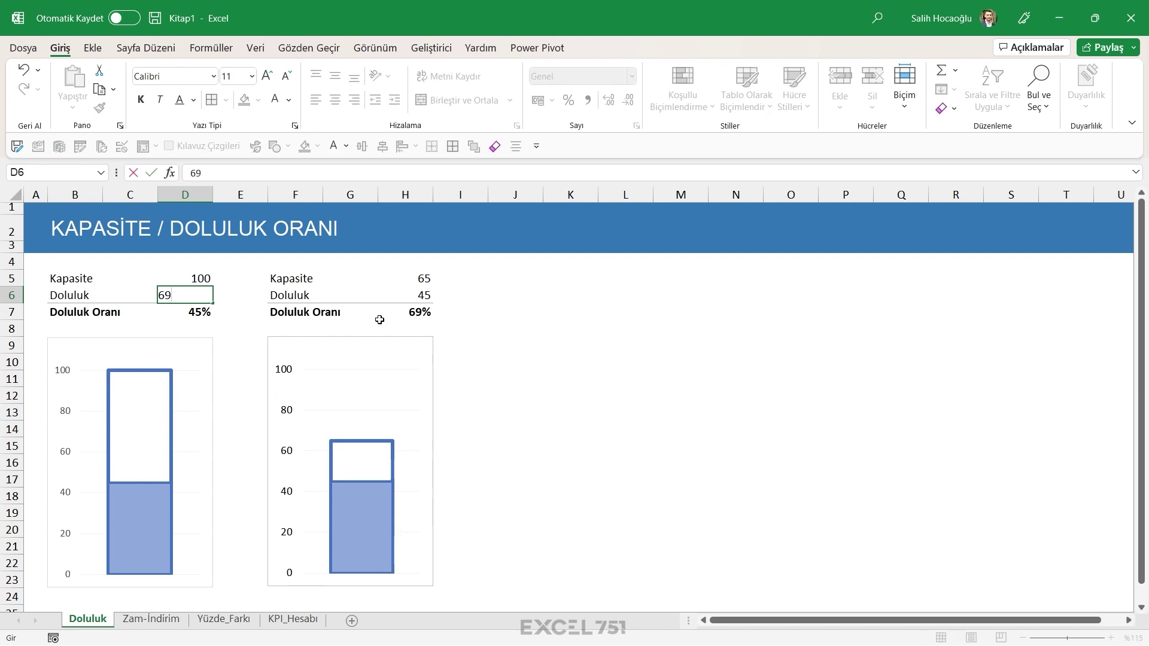
key(Return)
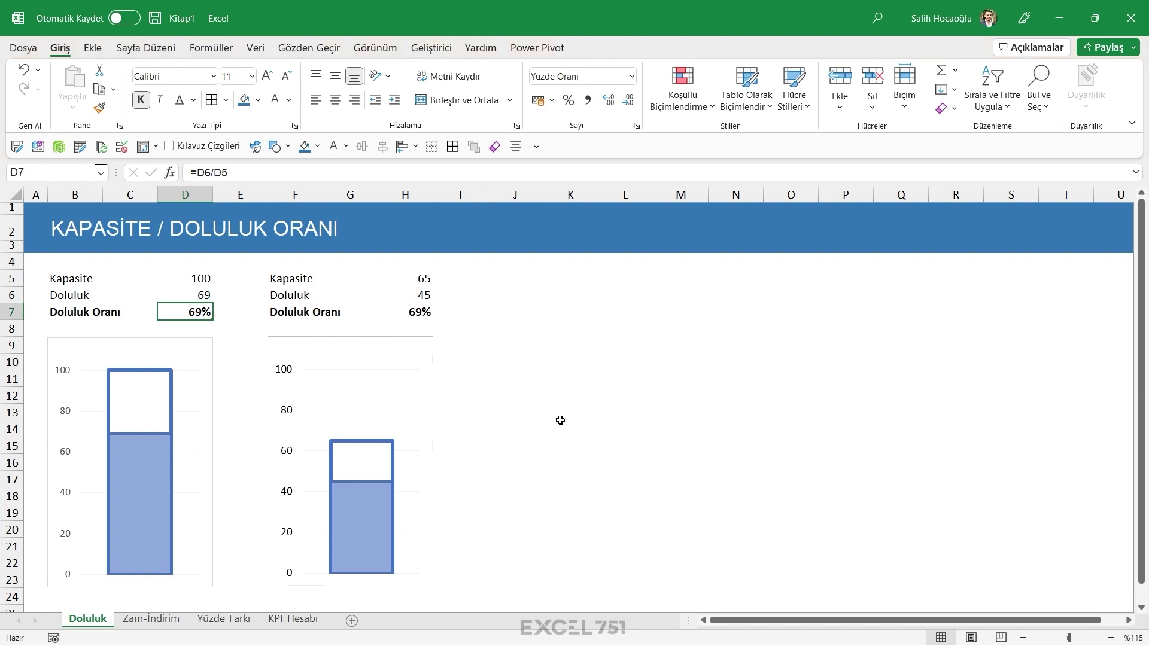
Switch to Zam-İndirim and select the 2021 prices C6:C17 and Zam Oranı column
click(151, 620)
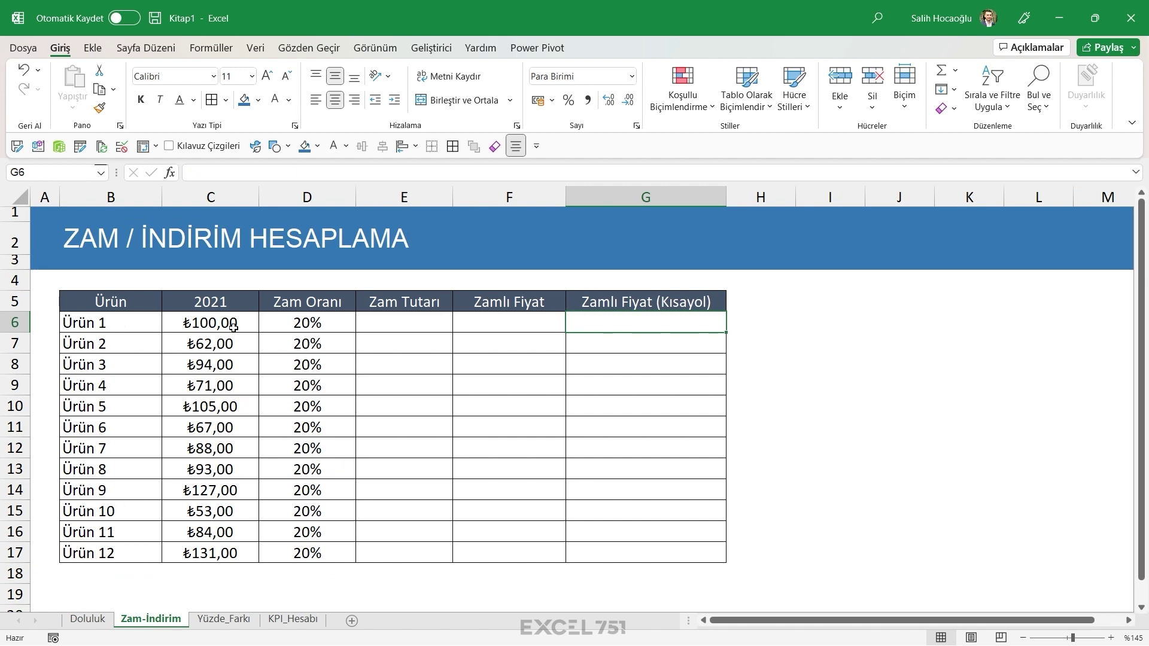
drag(233, 327, 221, 553)
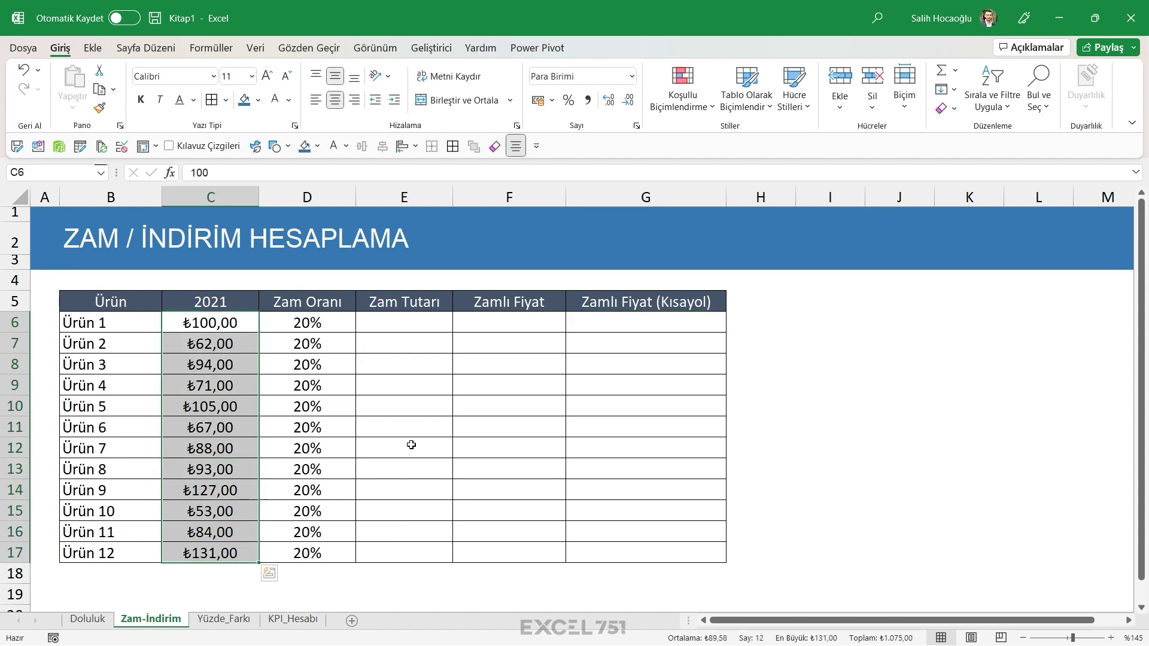
drag(322, 326, 324, 554)
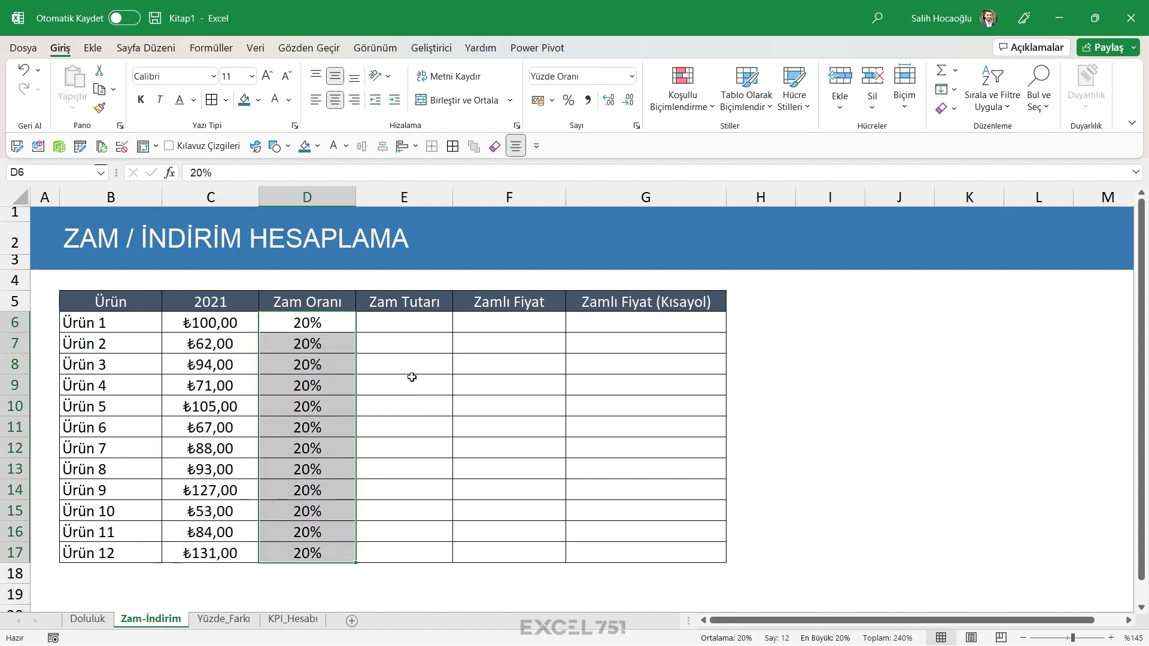
drag(210, 323, 210, 554)
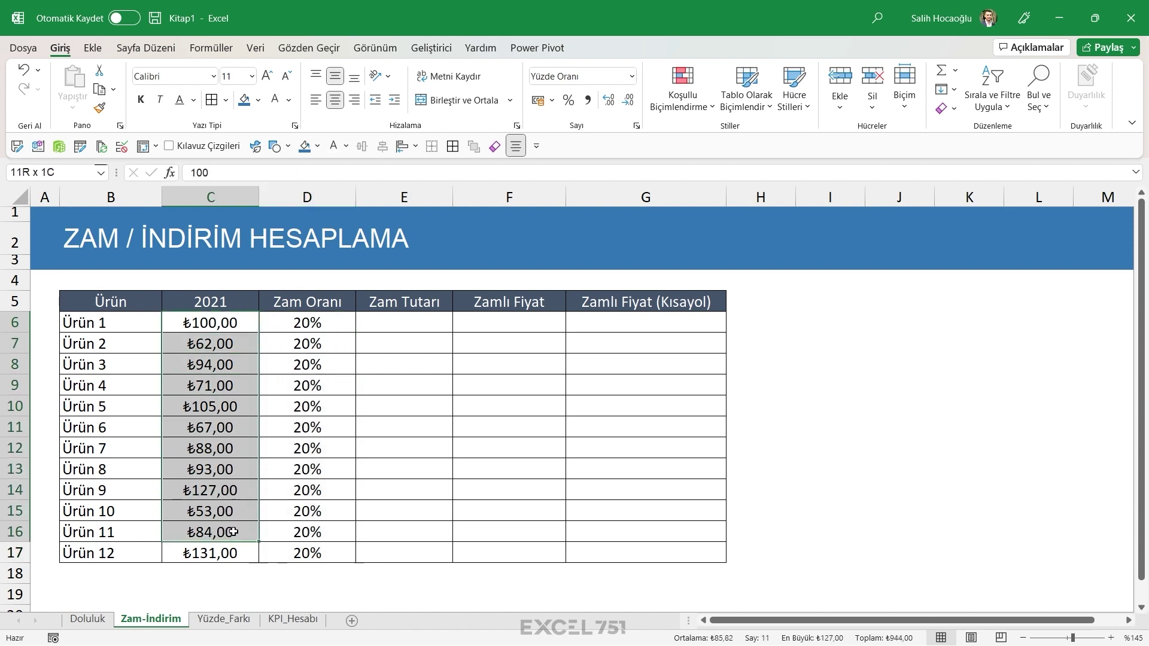
drag(313, 323, 328, 535)
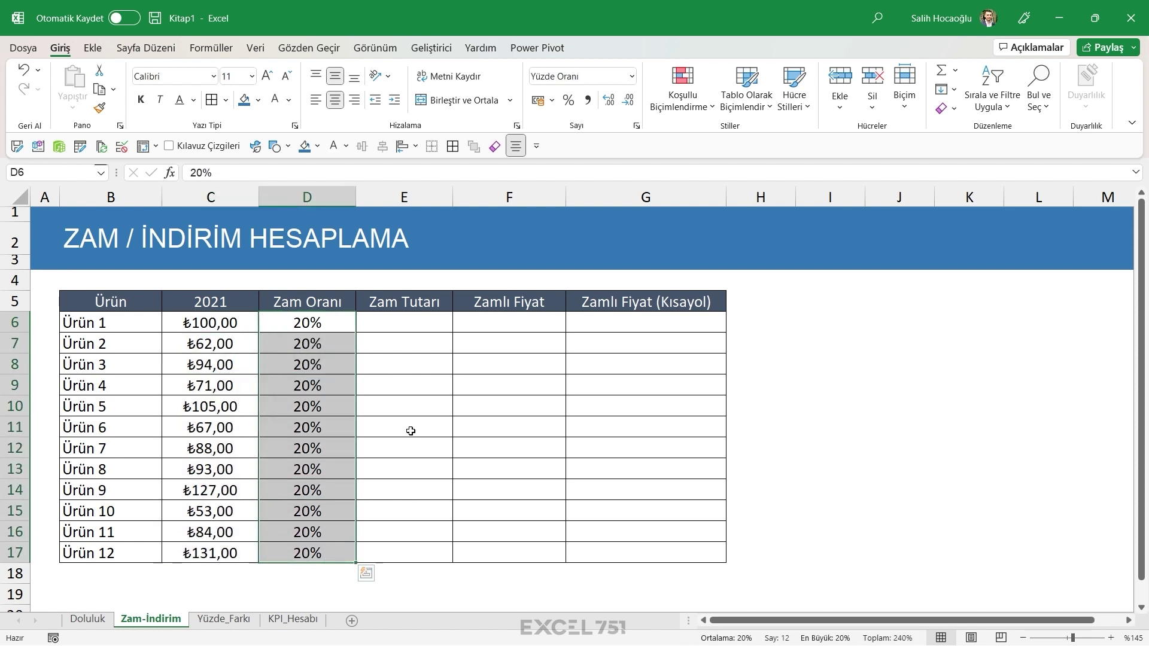
Enter =C6*D6 in E6 for Ürün 1's Zam Tutarı, briefly trying 0,2 instead of D6
click(405, 328)
text(=)
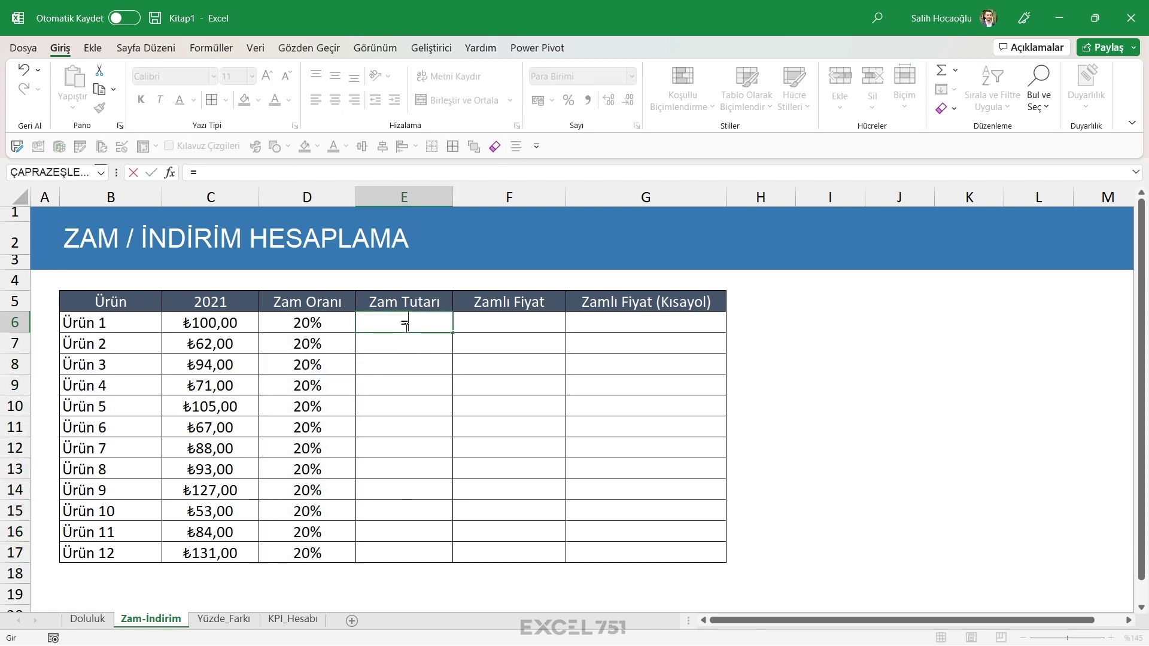
click(225, 328)
text(*)
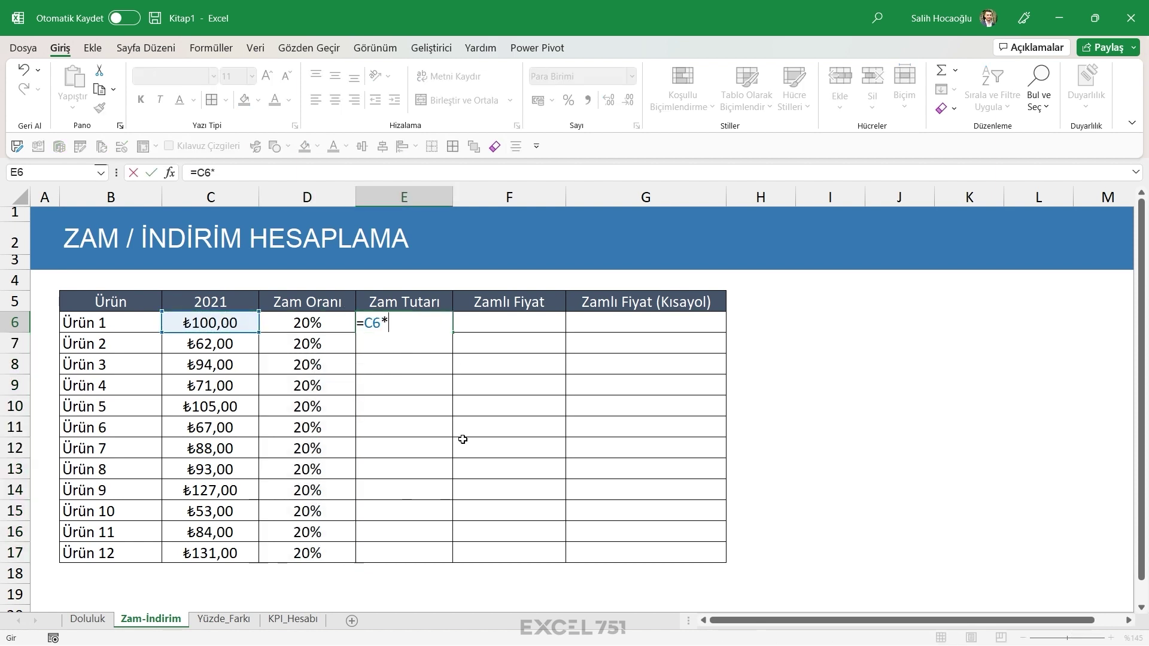
click(320, 335)
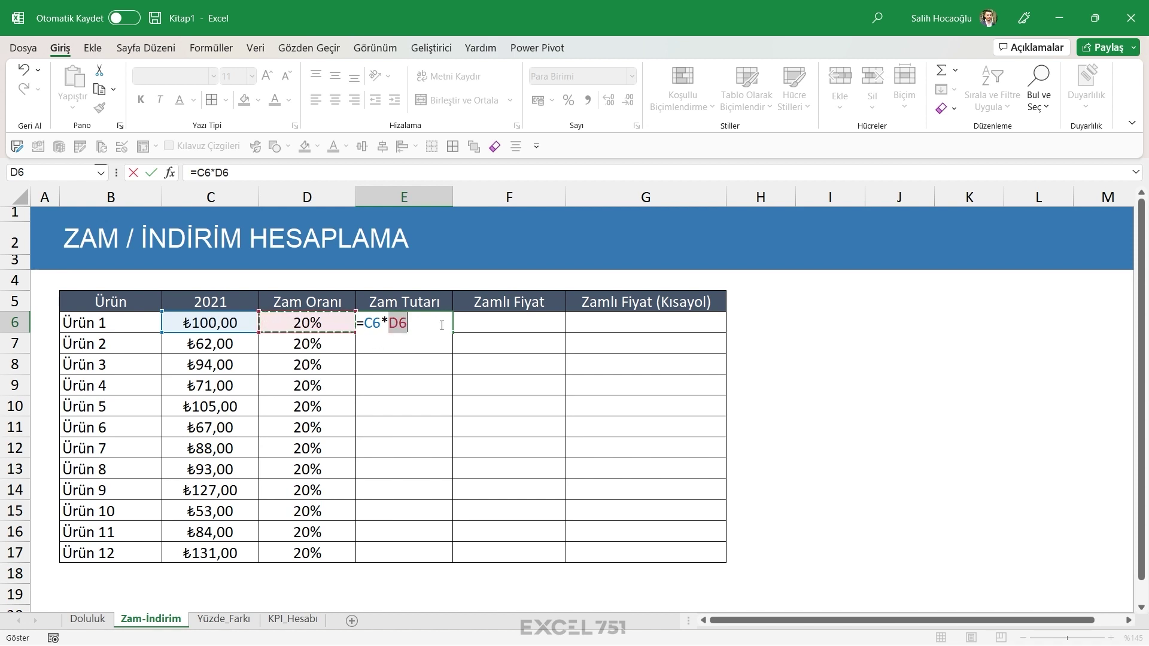
double_click(395, 328)
text(0,2)
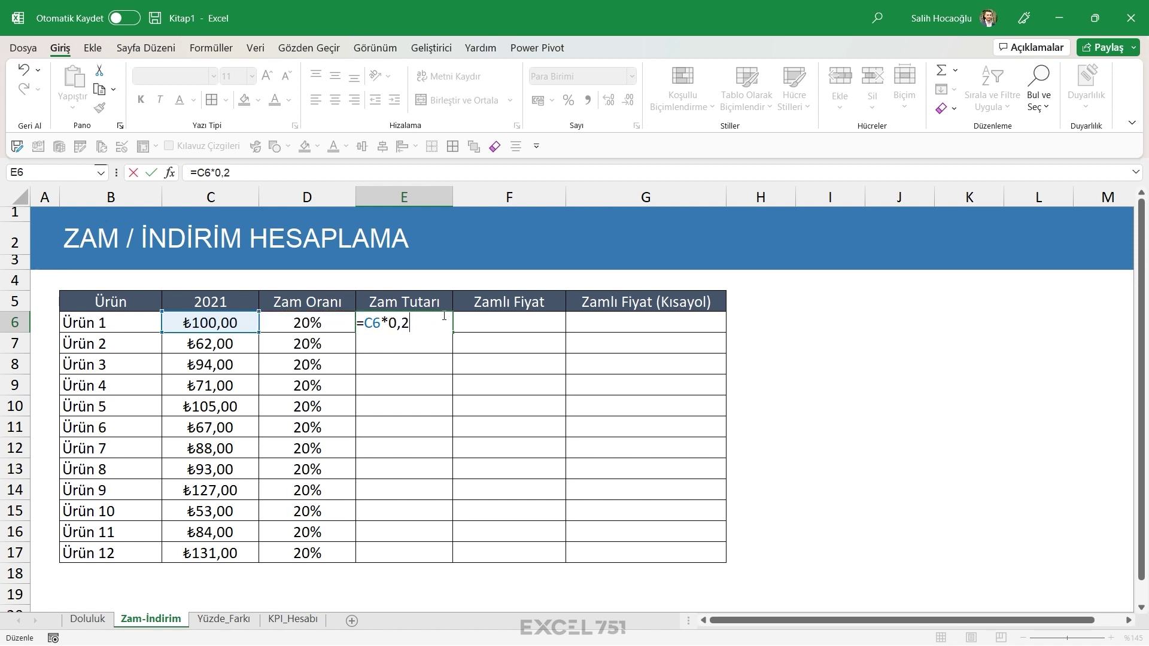
drag(389, 323, 423, 328)
click(318, 325)
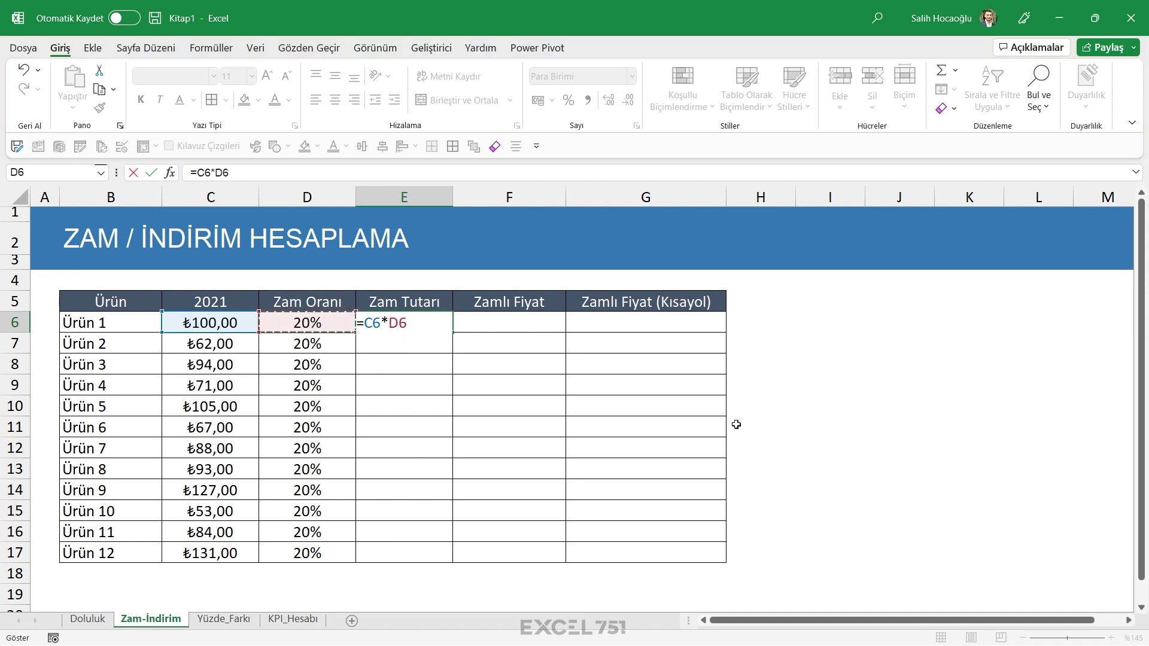
key(Return)
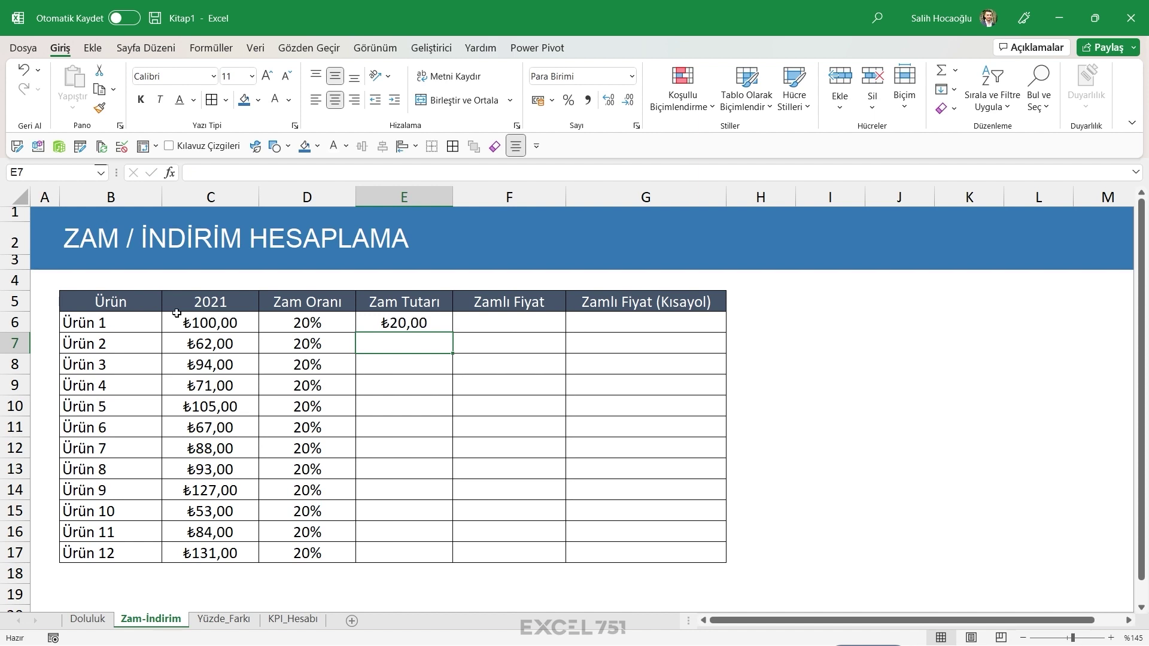
click(438, 326)
double_click(453, 333)
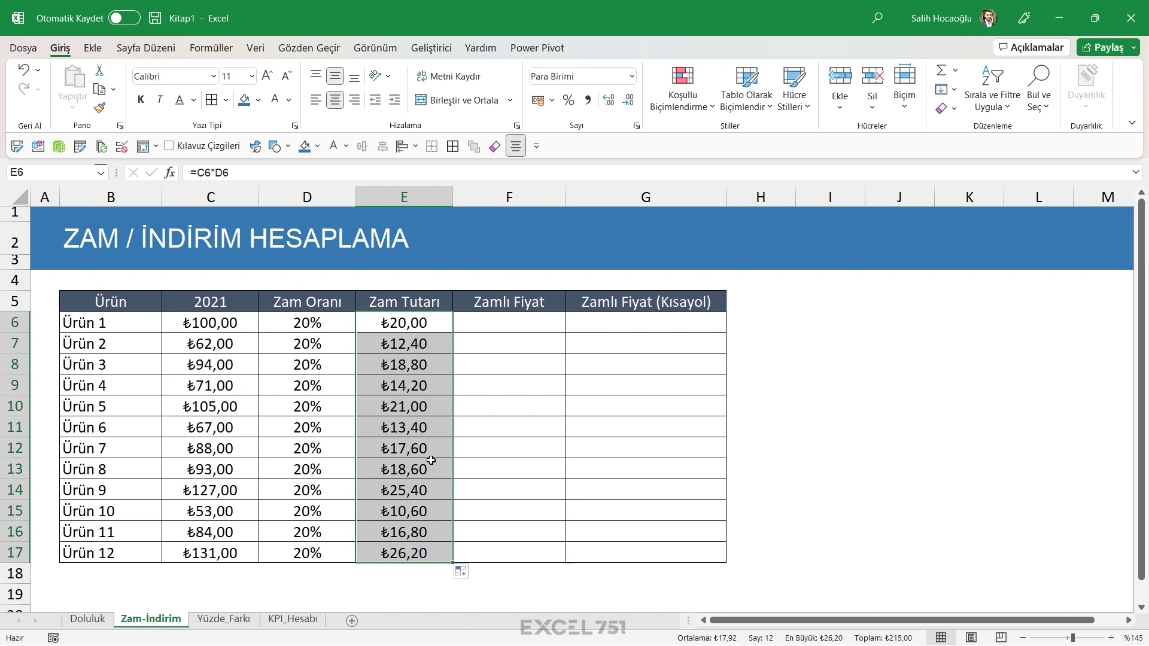
click(412, 398)
drag(413, 322, 391, 554)
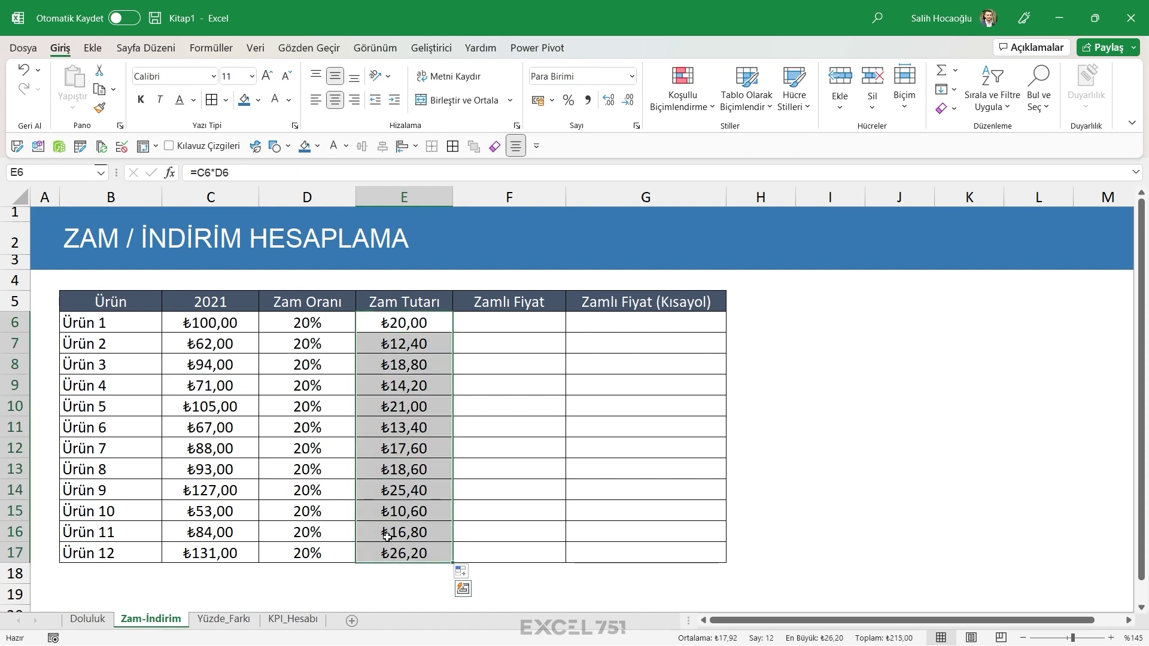
drag(214, 322, 218, 552)
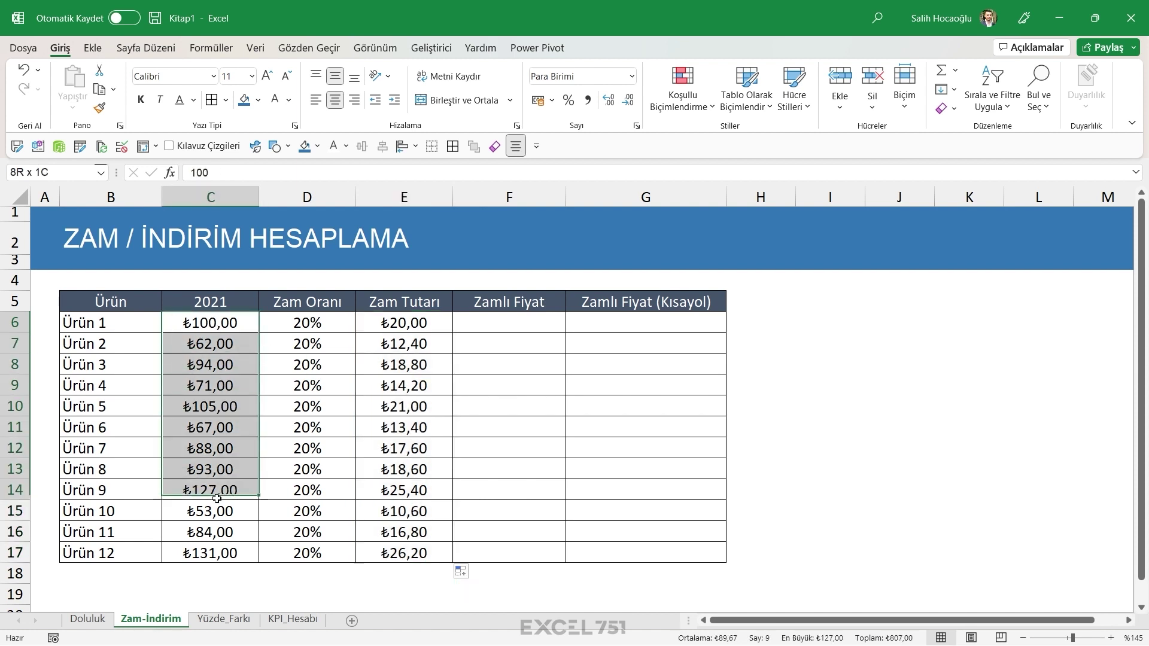
drag(421, 318, 401, 554)
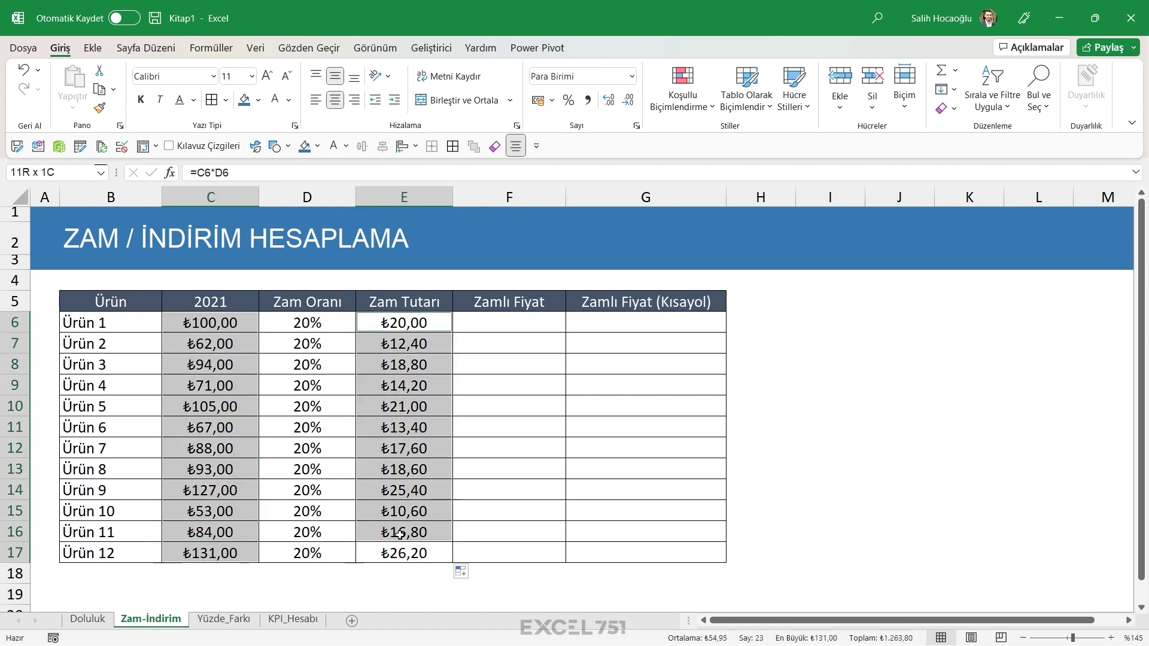
ctrl+click(524, 328)
drag(524, 327, 523, 553)
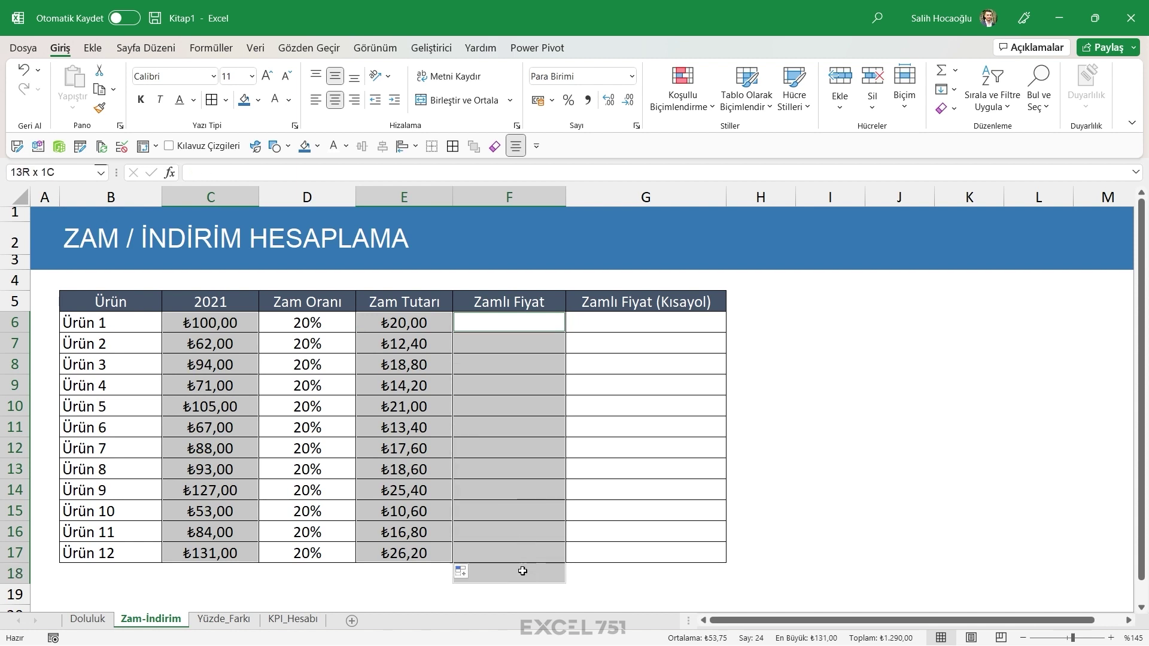
click(230, 324)
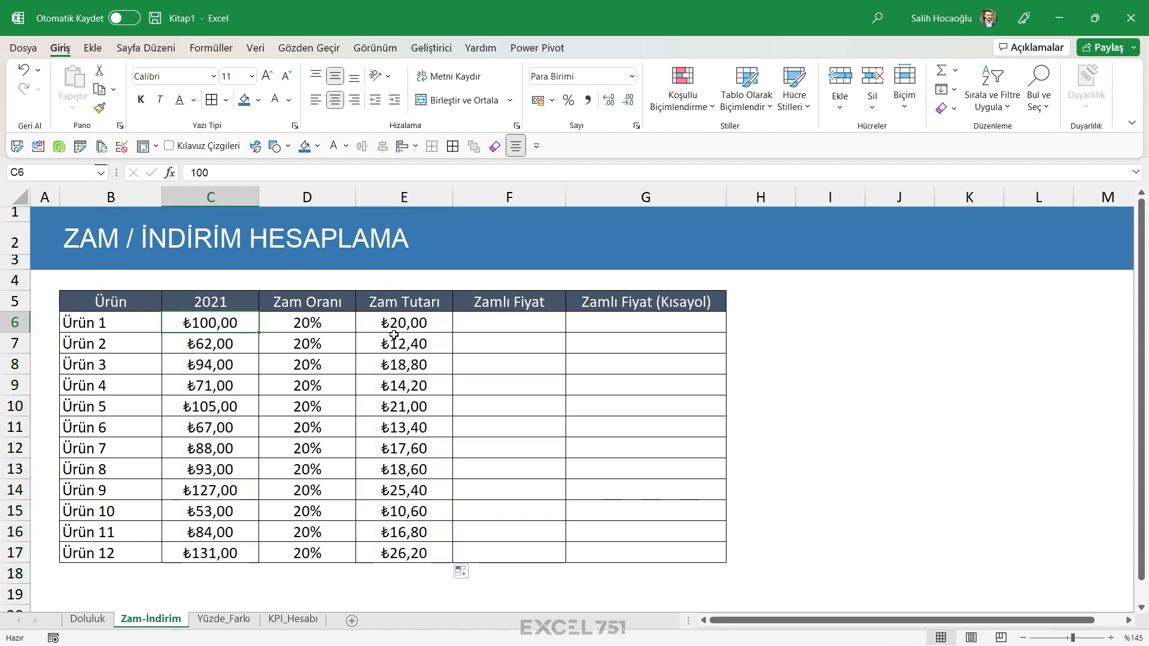
click(394, 334)
click(211, 345)
click(407, 345)
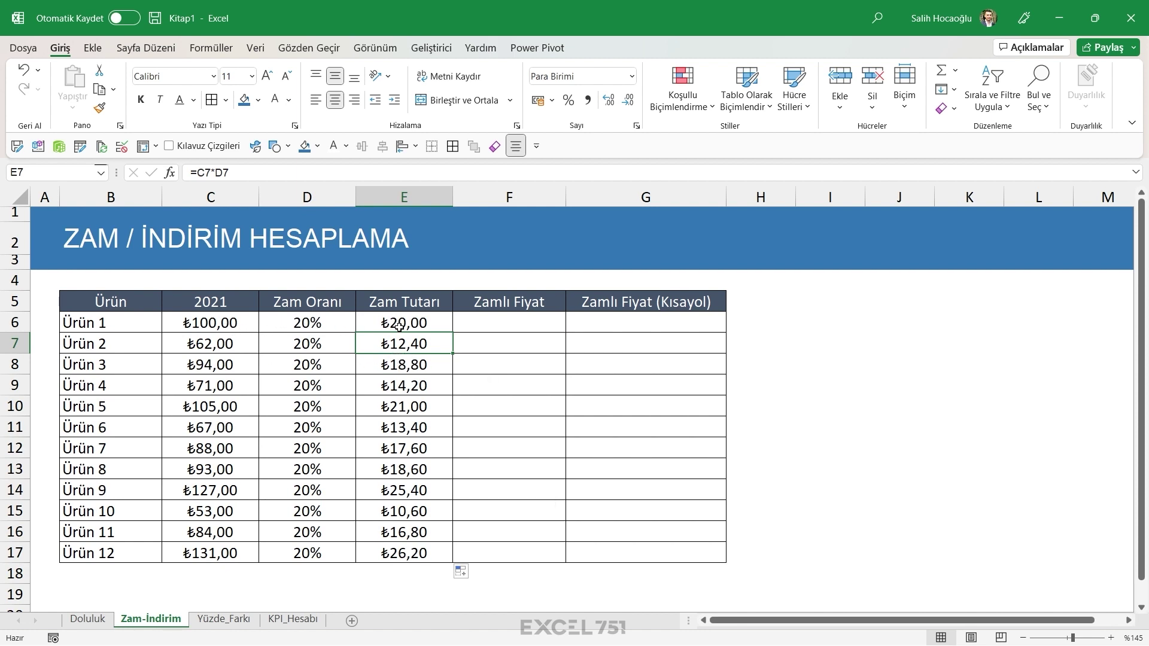
drag(235, 389, 395, 389)
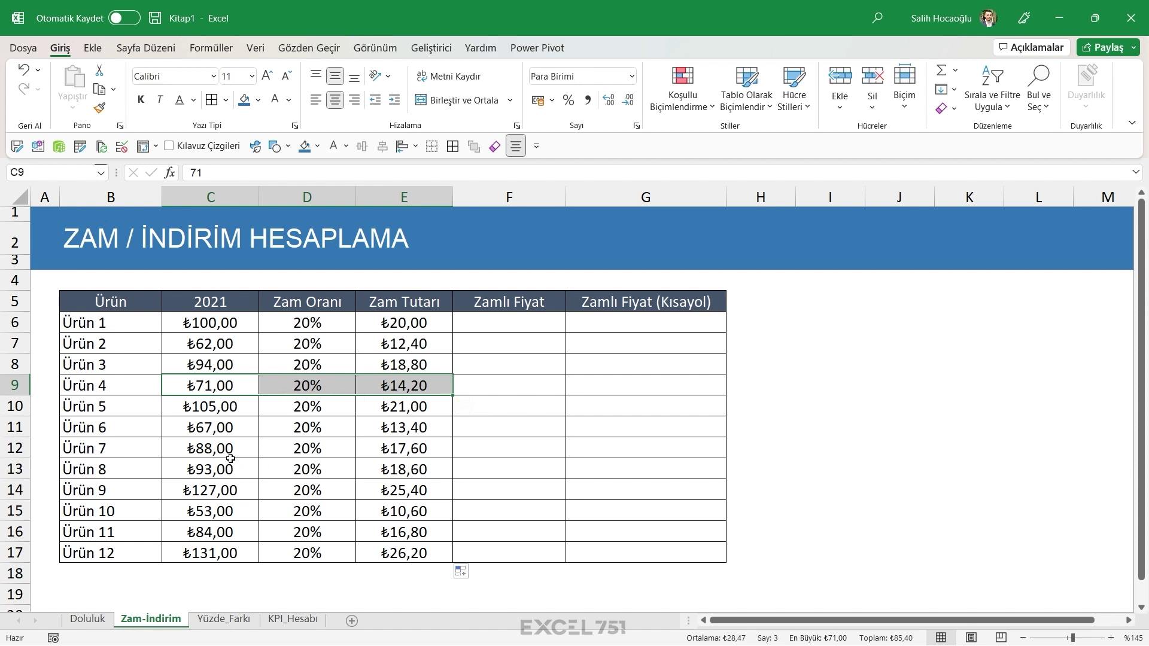
drag(211, 431, 401, 422)
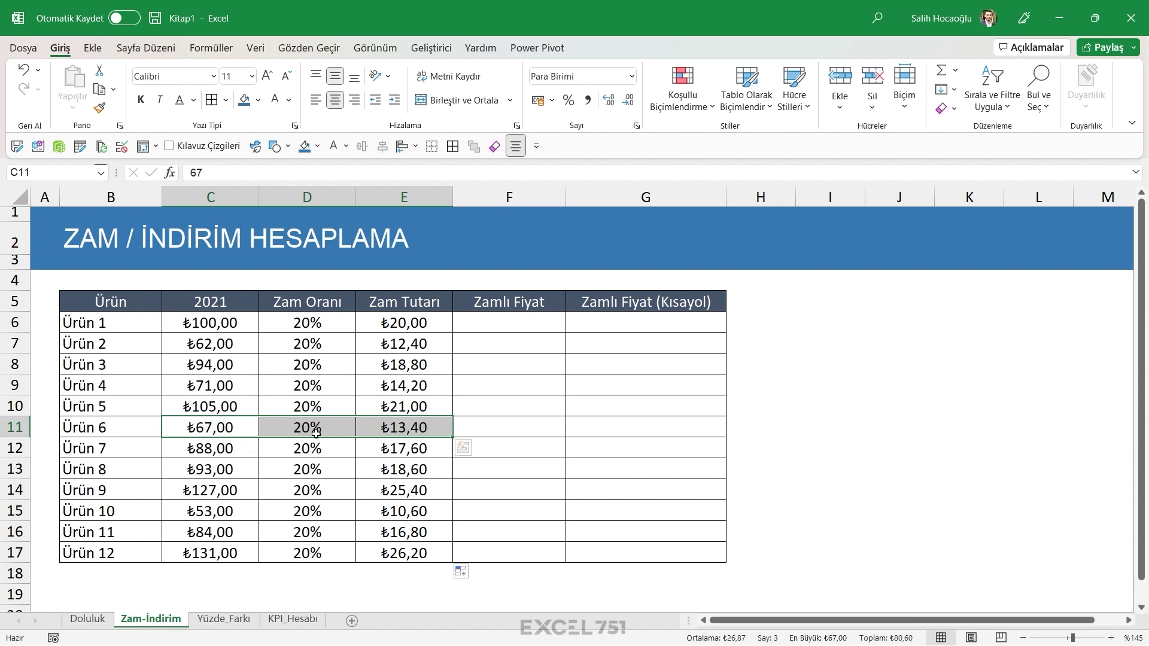
Fill =C6+E6 down F6:F17 and compare it with the Zam Tutarı amounts
click(506, 321)
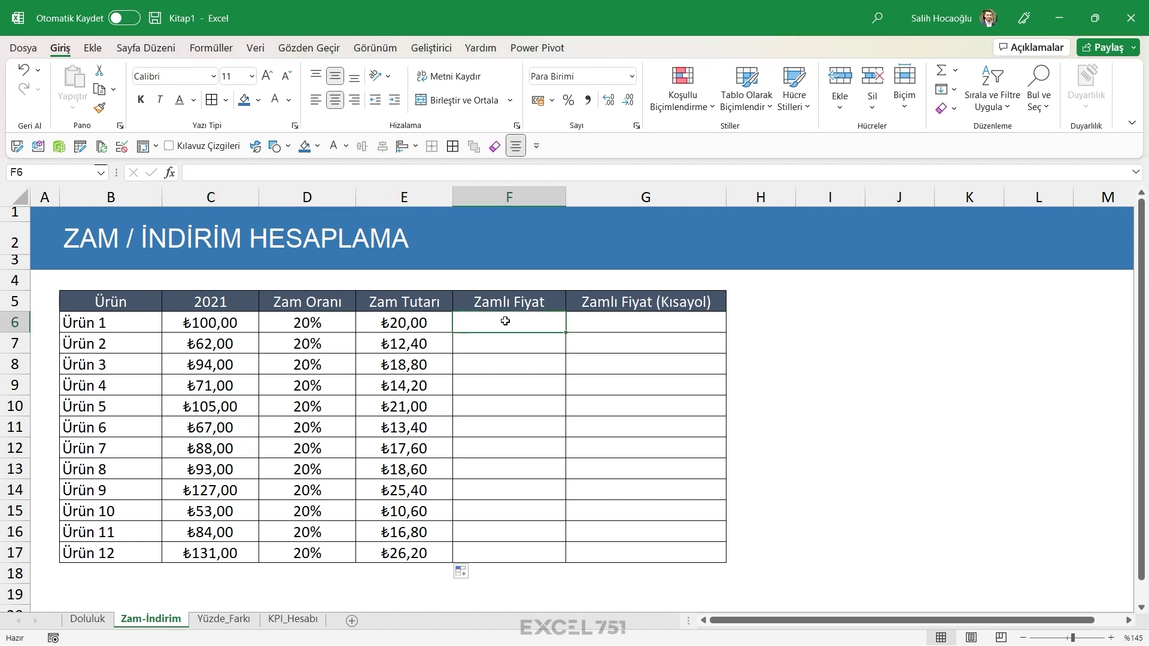
text(=)
click(246, 326)
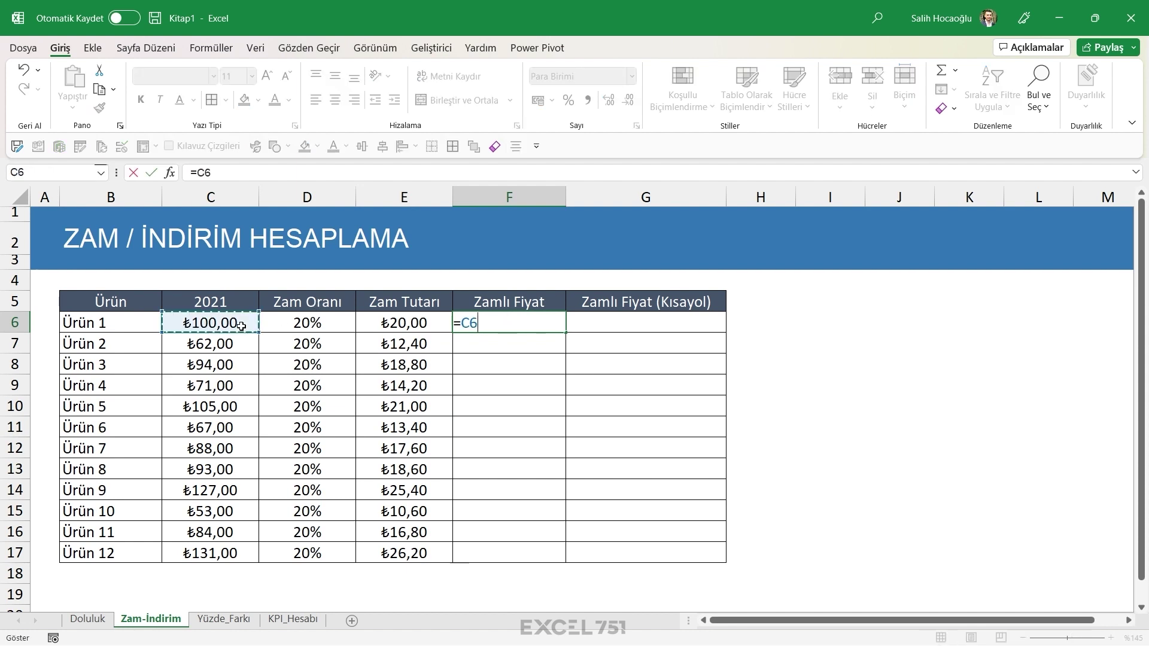
text(+)
click(392, 326)
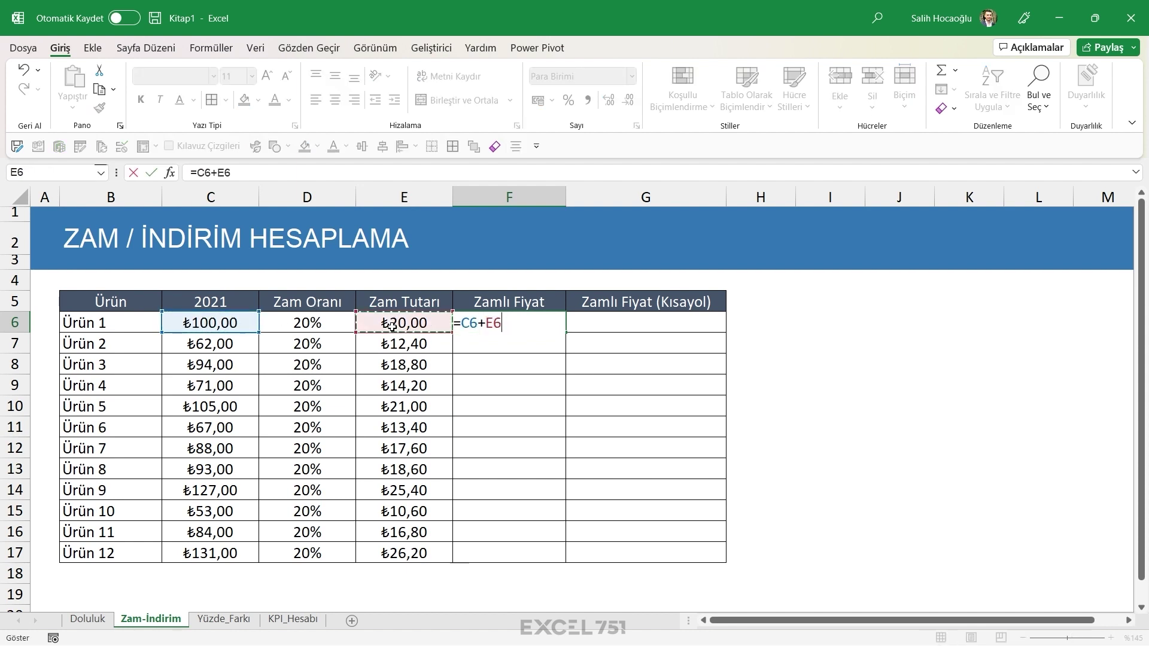
key(ctrl+Return)
double_click(566, 332)
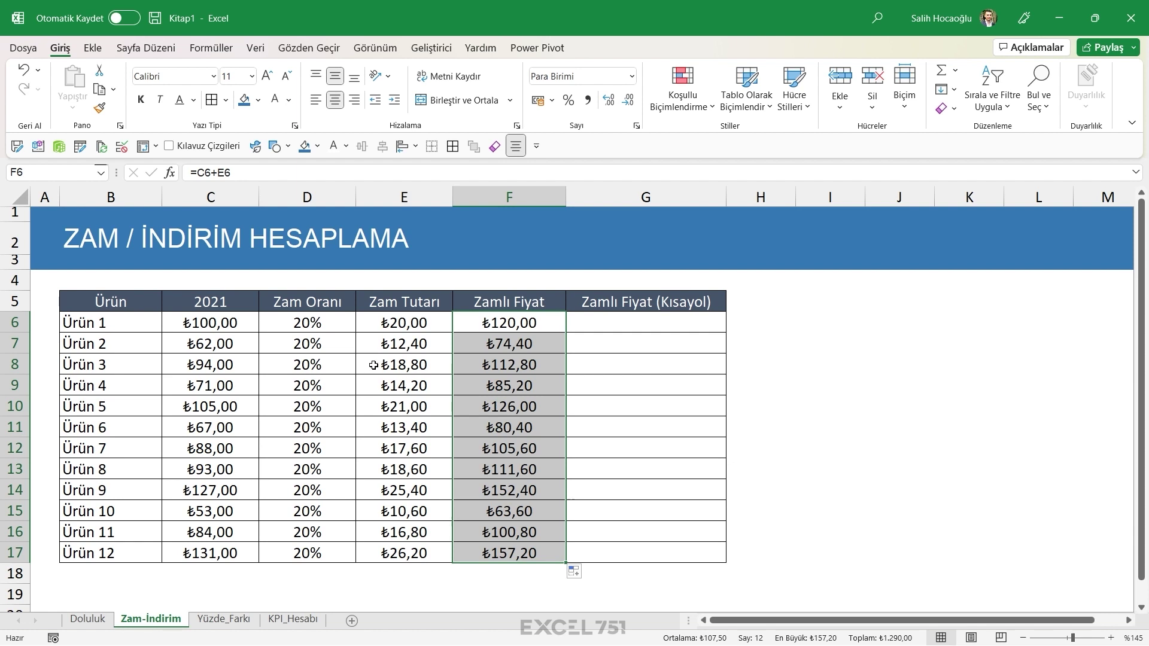
drag(401, 322, 410, 550)
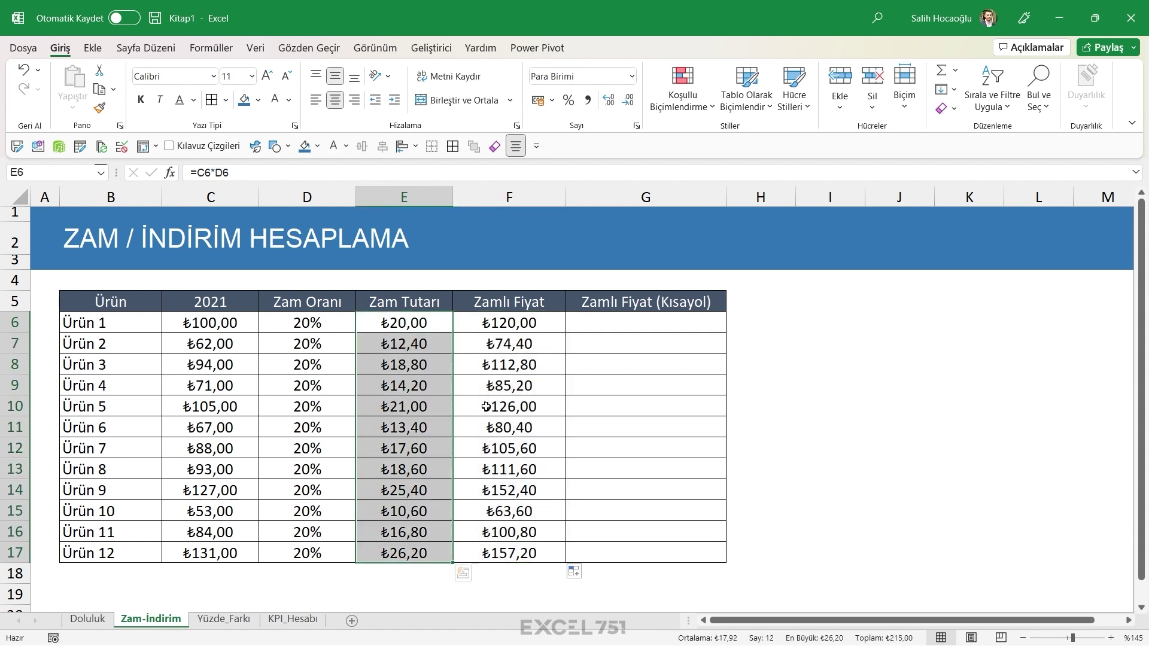
drag(501, 328, 507, 564)
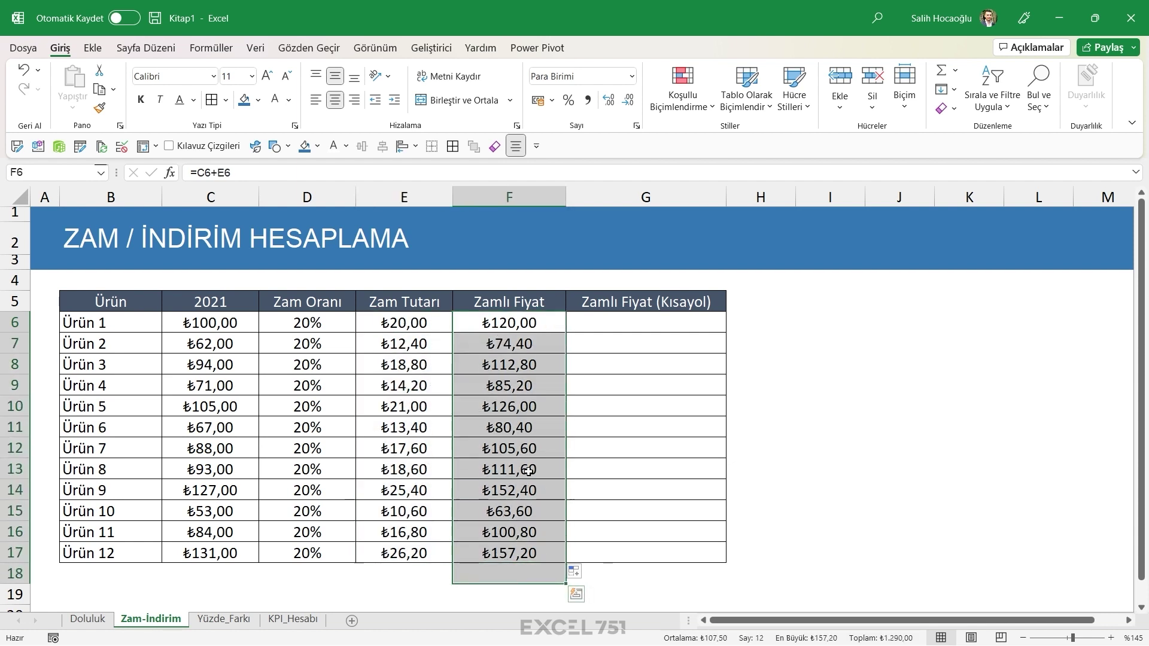
Enter =C6*(1+D6) in G6 as Ürün 1's shortcut Zamlı Fiyat
click(605, 328)
text(=)
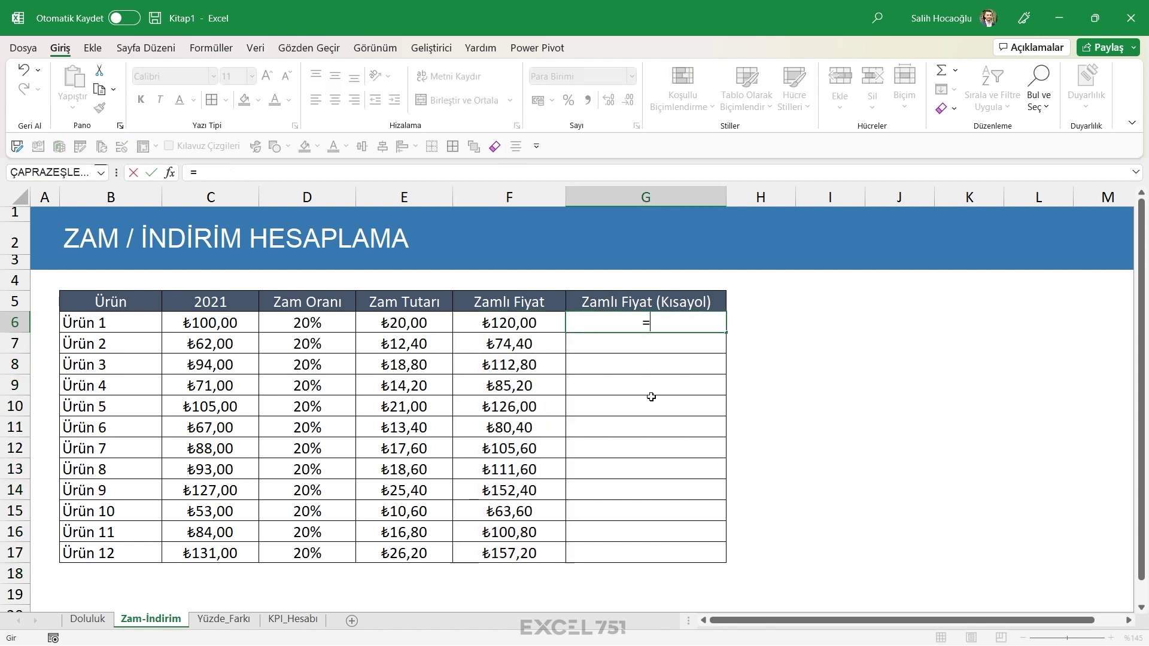
click(234, 326)
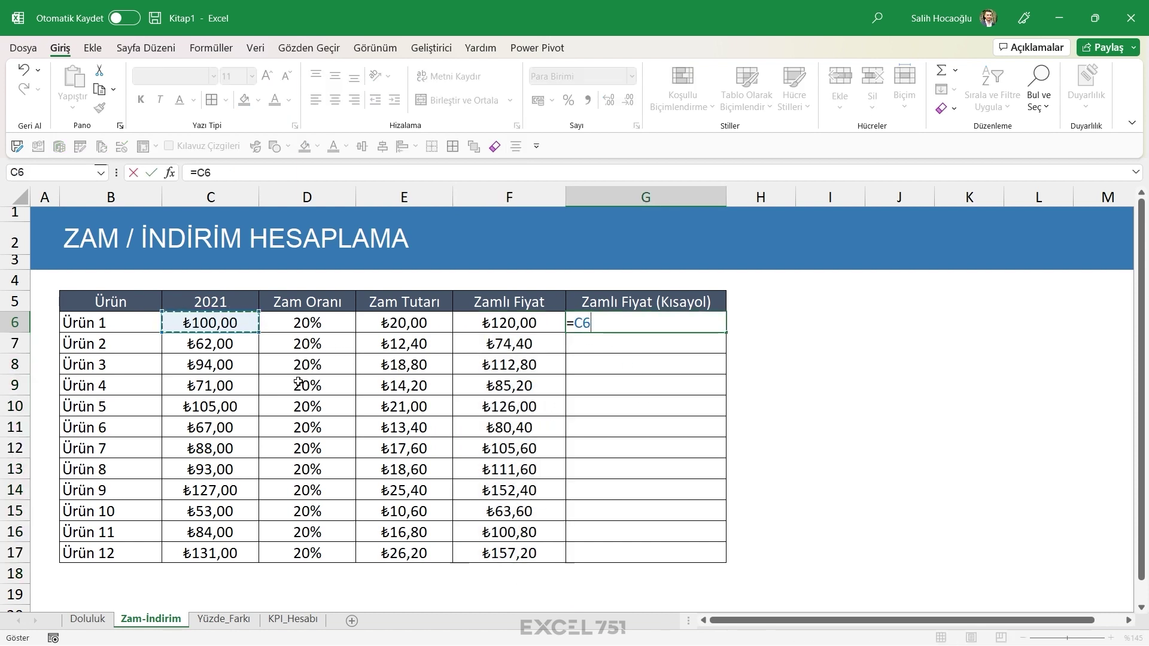
text(*)
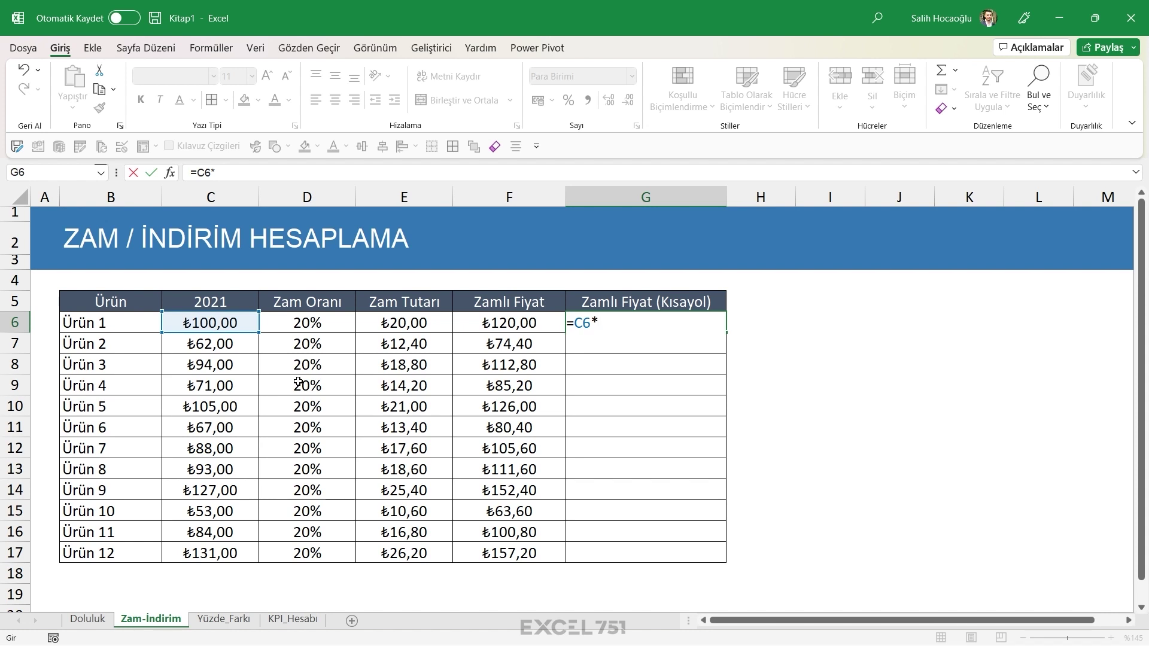
text((1+)
click(299, 329)
text())
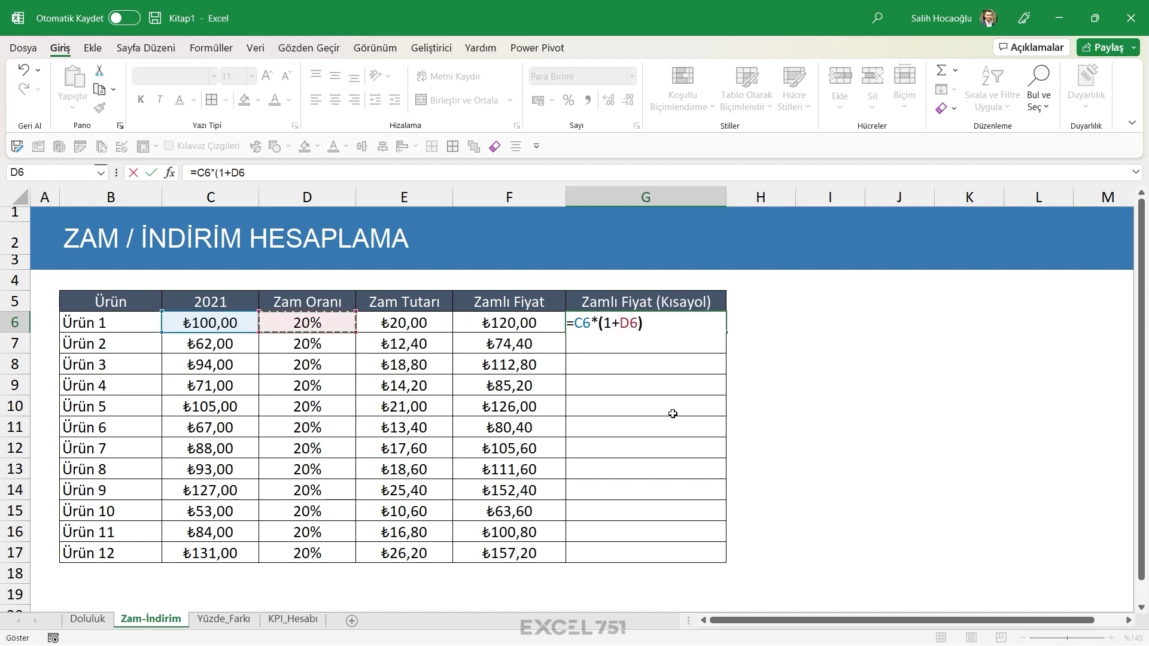
key(ctrl+Return)
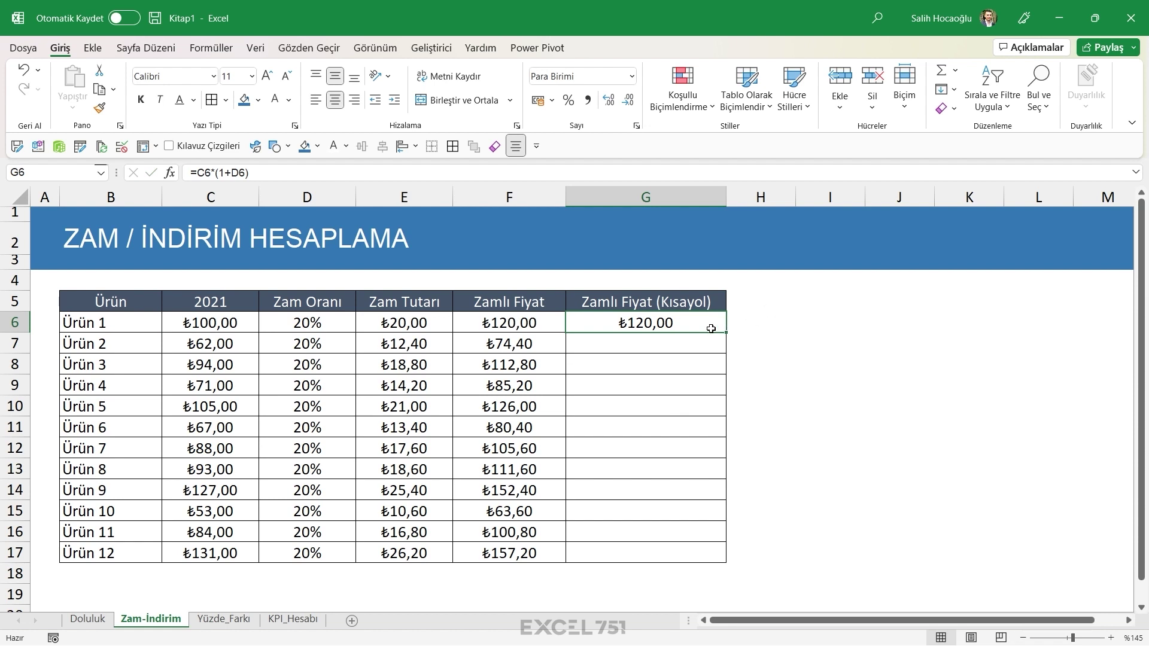
Append =C6+(C6*D6) to G6's formula to show the equivalent expanded form
double_click(658, 326)
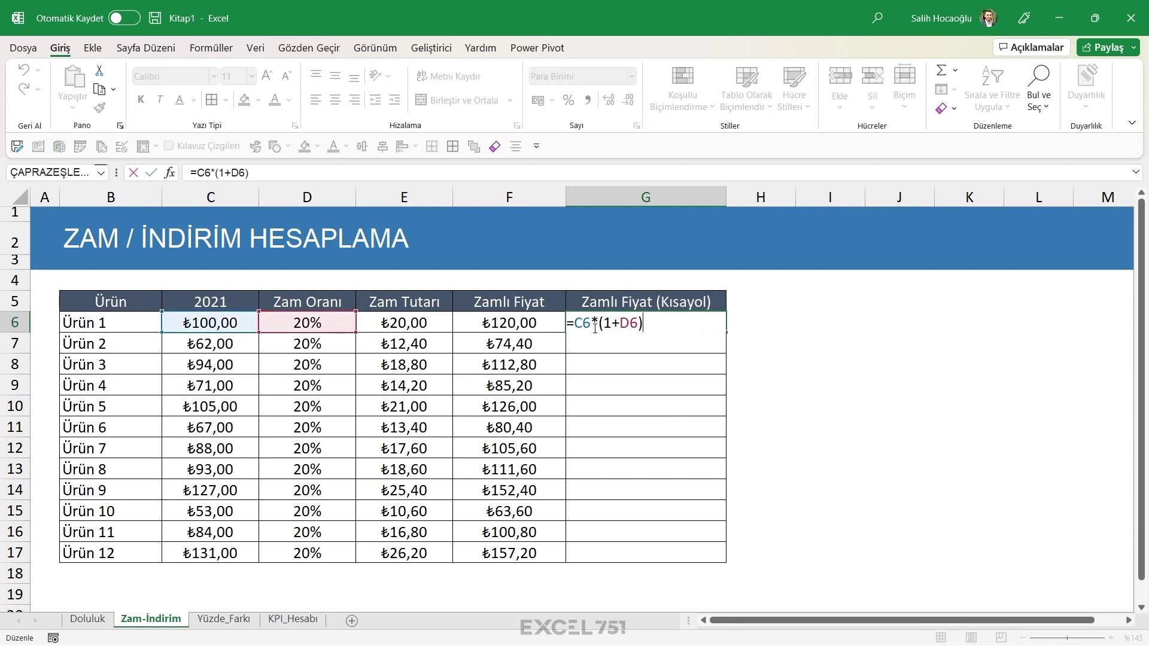
drag(574, 323, 666, 324)
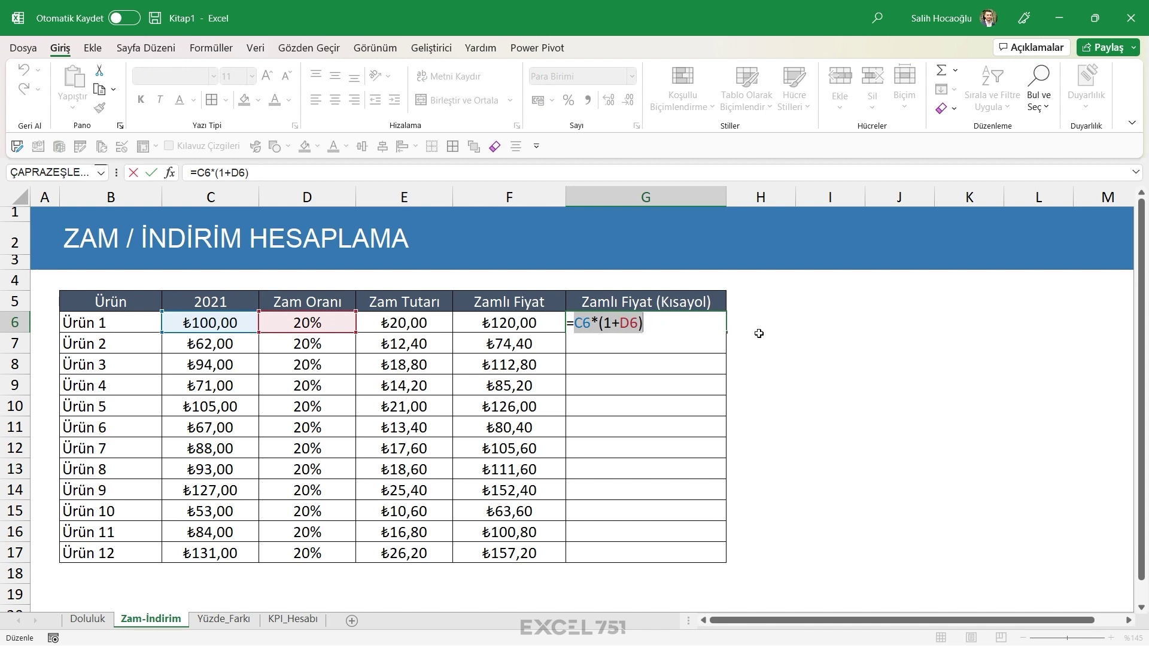
click(668, 330)
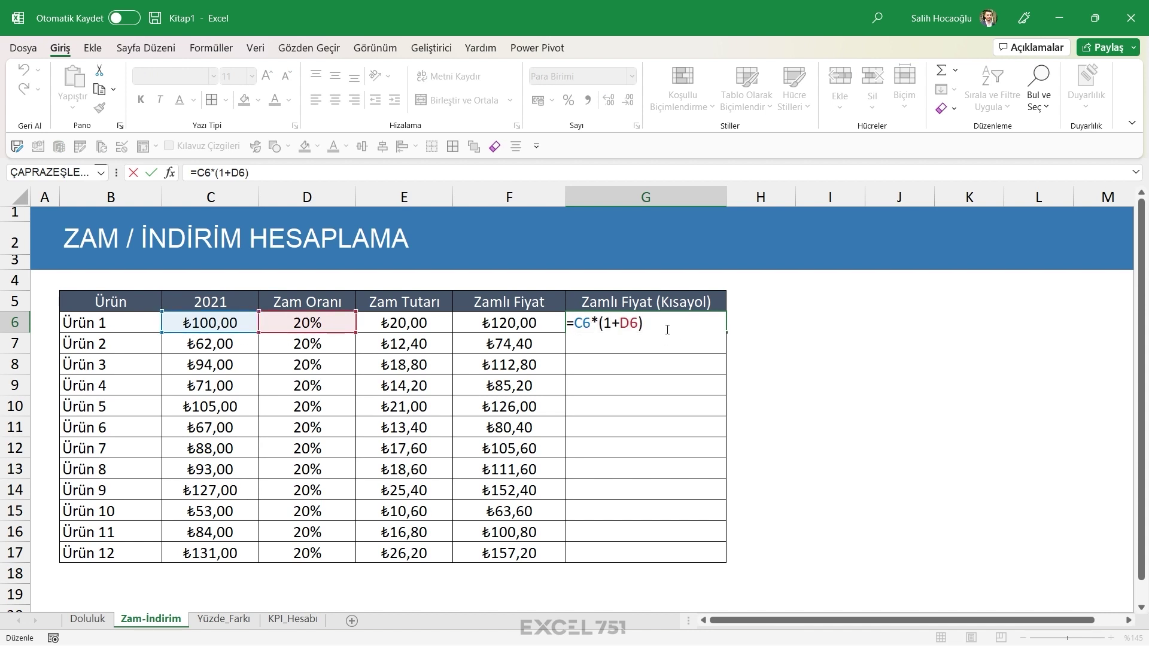
text( =)
click(225, 323)
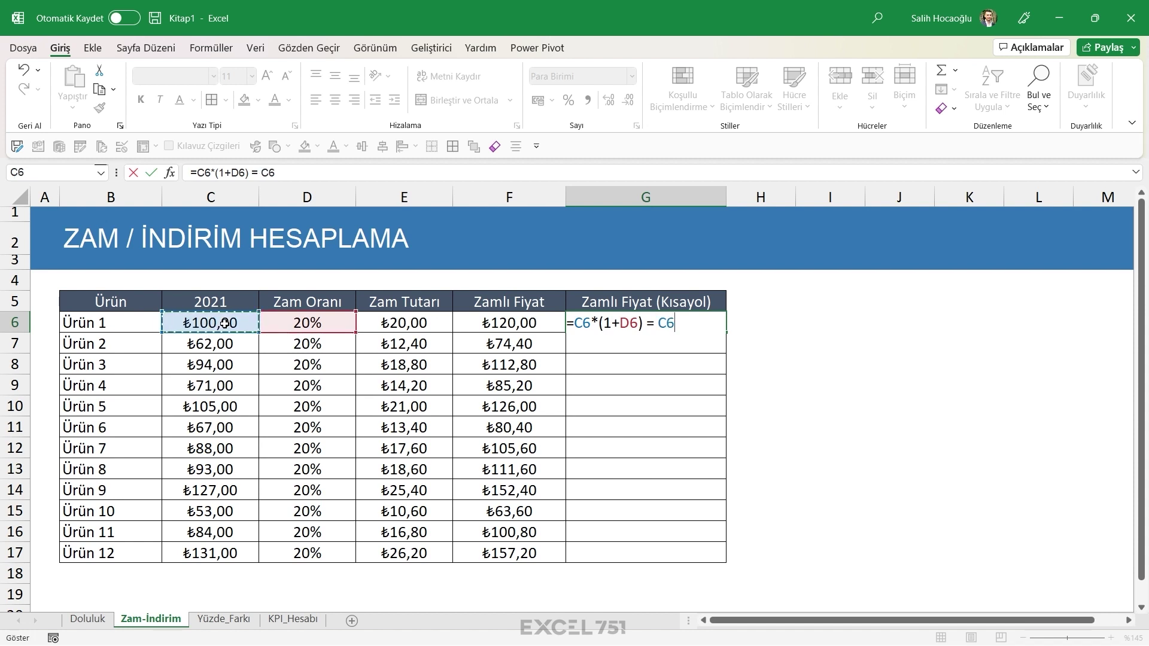
text(+()
click(219, 322)
text(*)
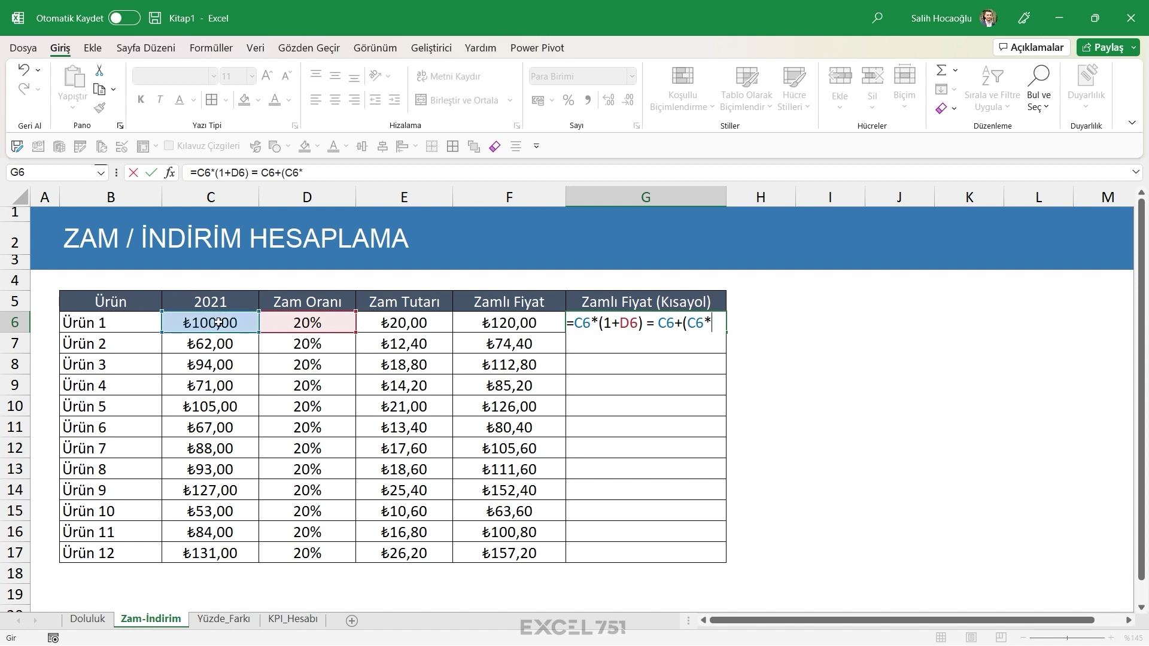
click(308, 323)
text())
Highlight the parts of both expressions, then start deleting the appended comparison
drag(591, 322, 695, 353)
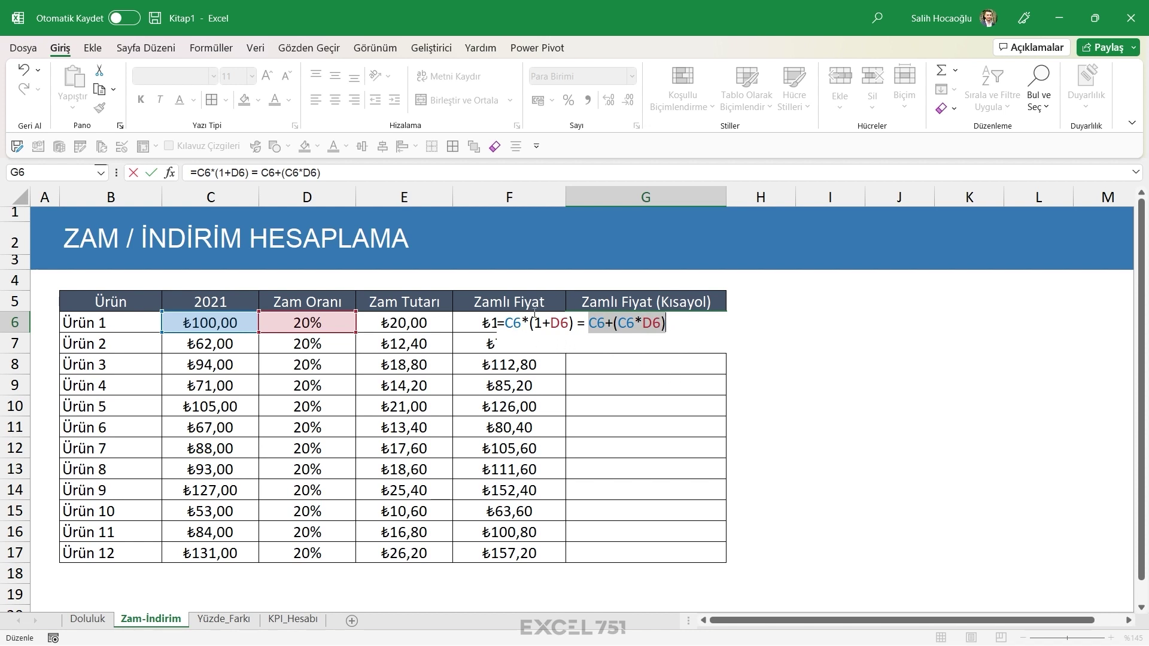
drag(505, 323, 530, 323)
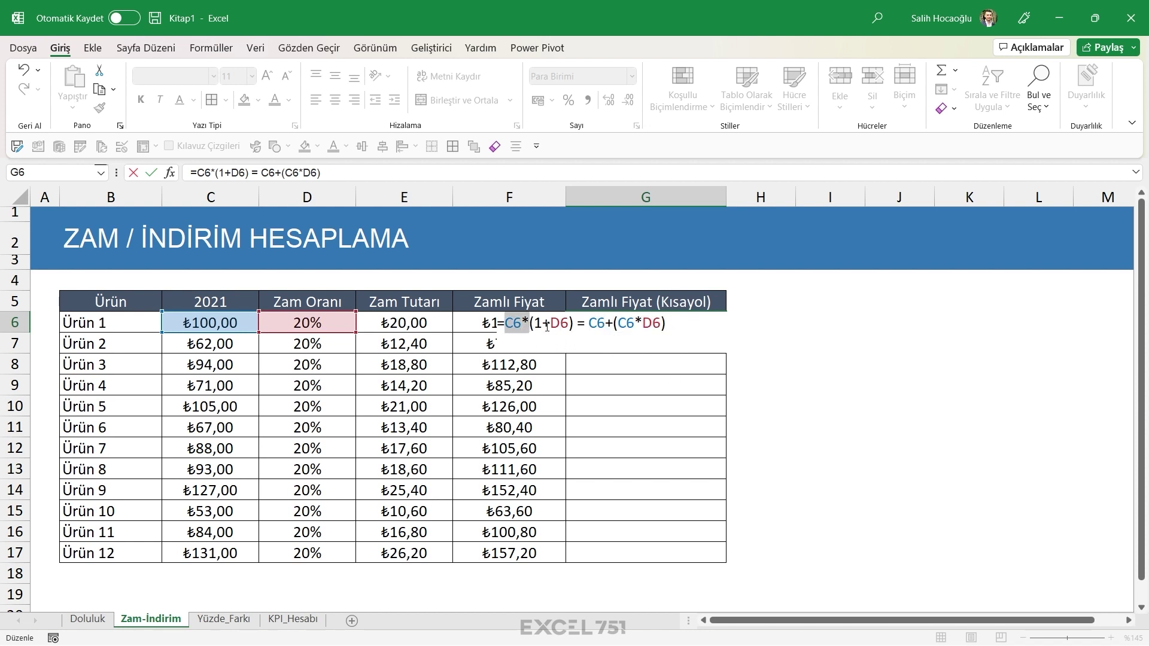
click(507, 324)
drag(505, 323, 570, 324)
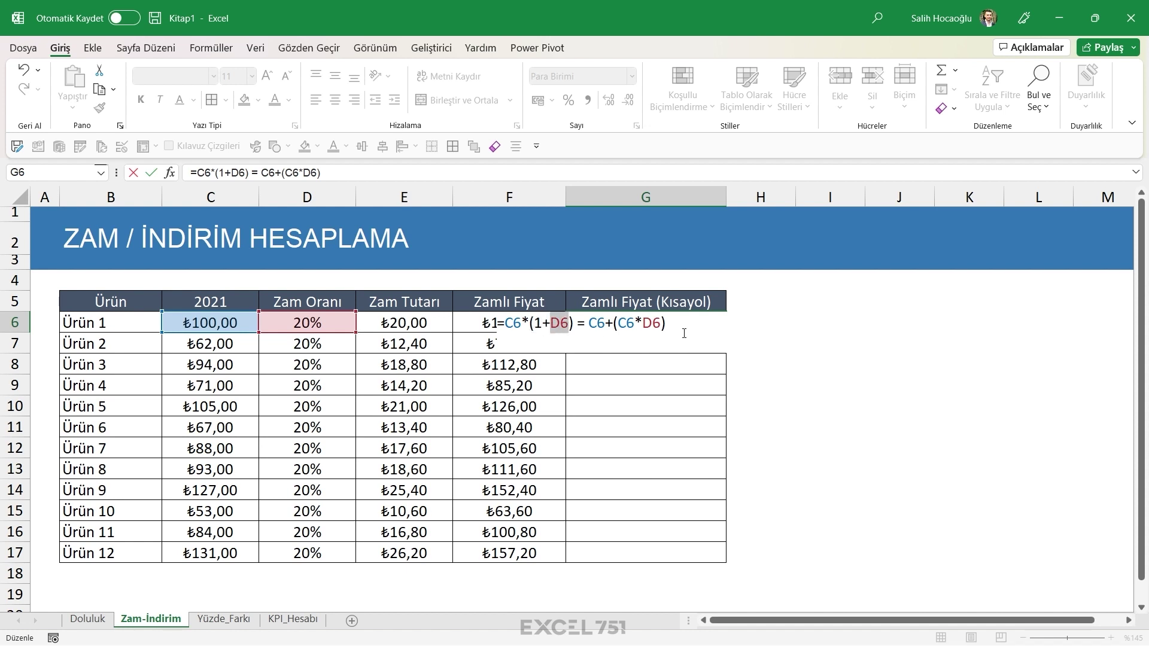
drag(687, 329, 497, 329)
drag(666, 324, 585, 323)
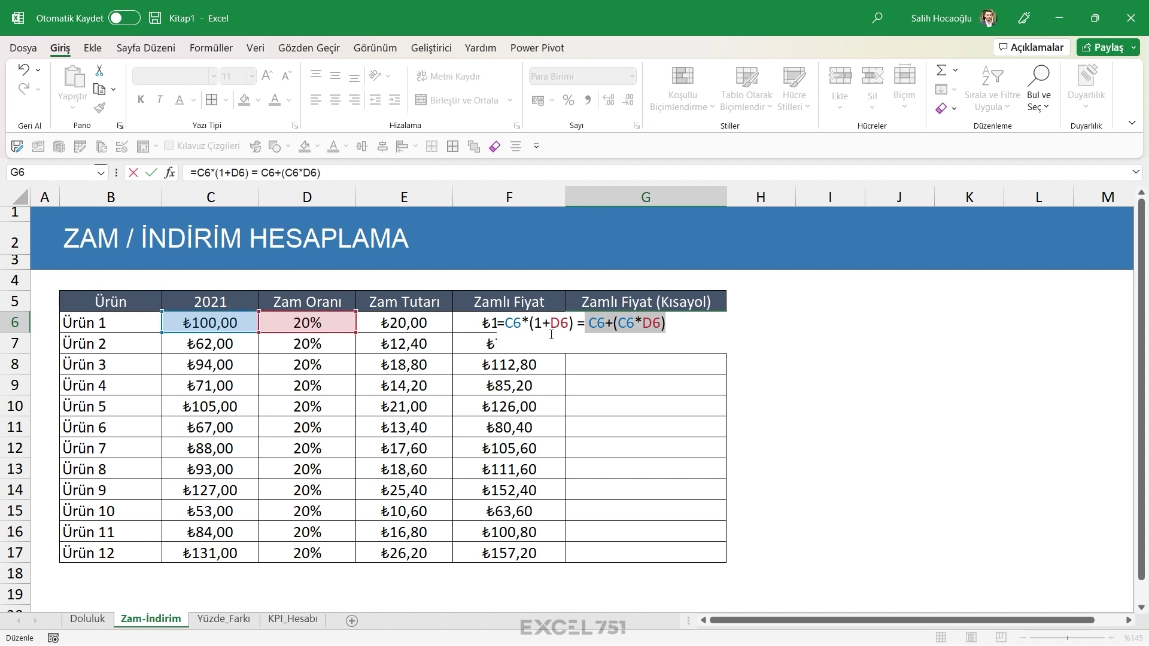
drag(617, 324, 662, 324)
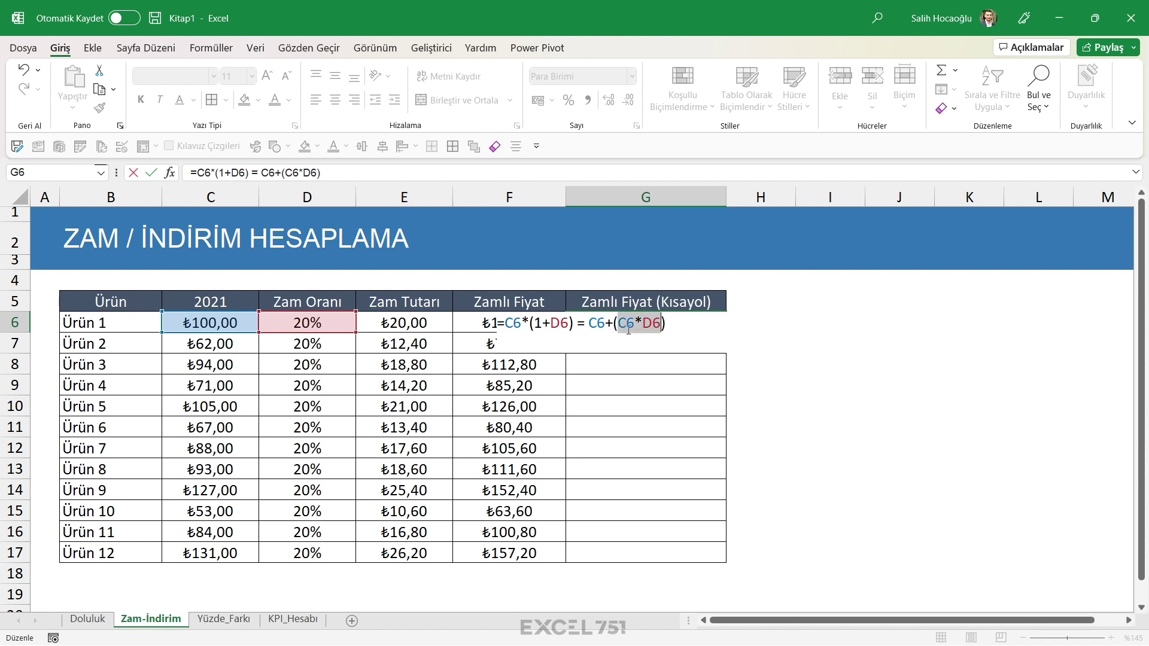
click(663, 325)
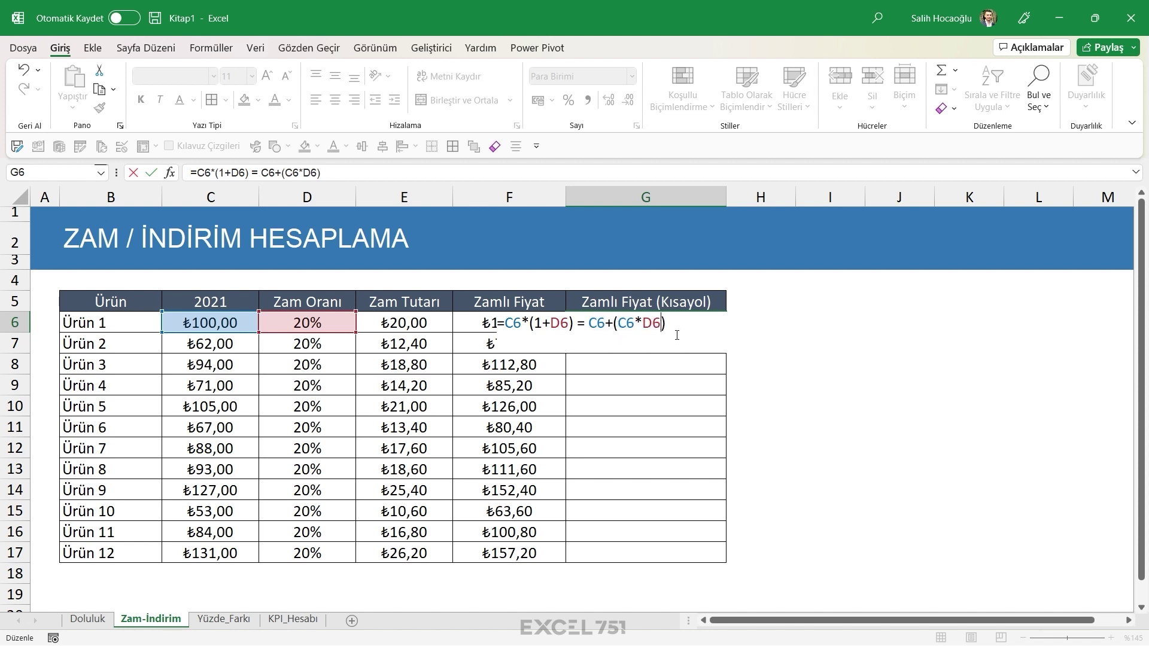
key(shift+Left)
key(shift+Left)
key(shift+Left)
key(shift+Left)
key(shift+Left)
key(shift+Left)
key(shift+Left)
key(shift+Left)
key(shift+Left)
Drop the parentheses in G6 to show =C6*1+D6 gives ₺100,20
key(BackSpace)
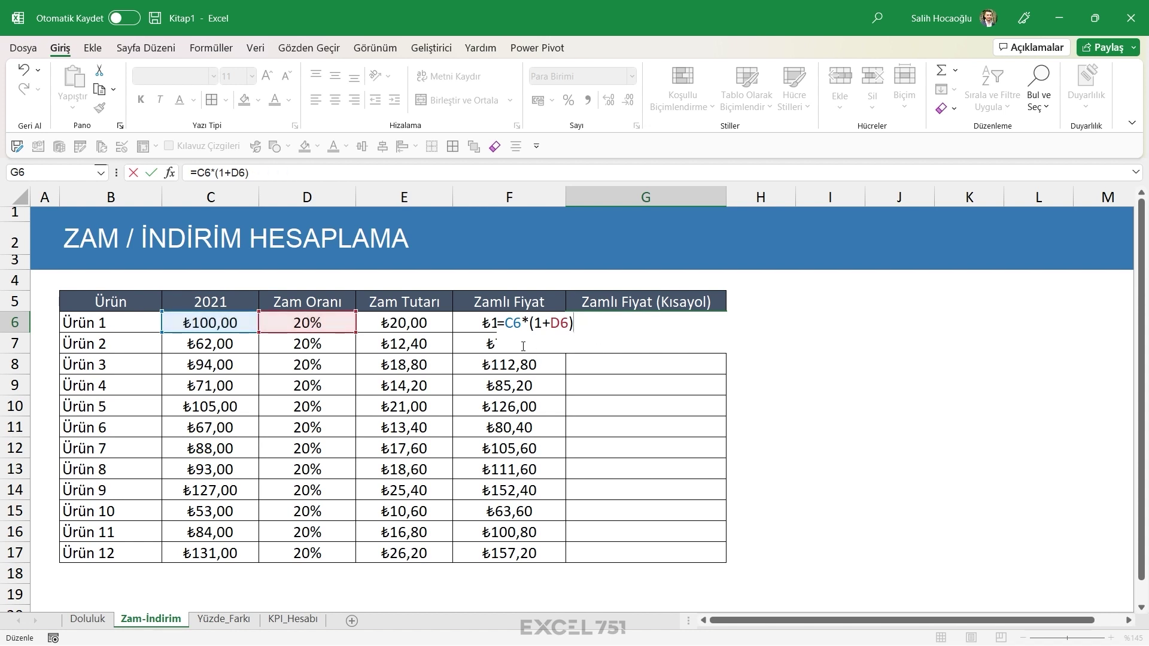
drag(574, 324, 495, 327)
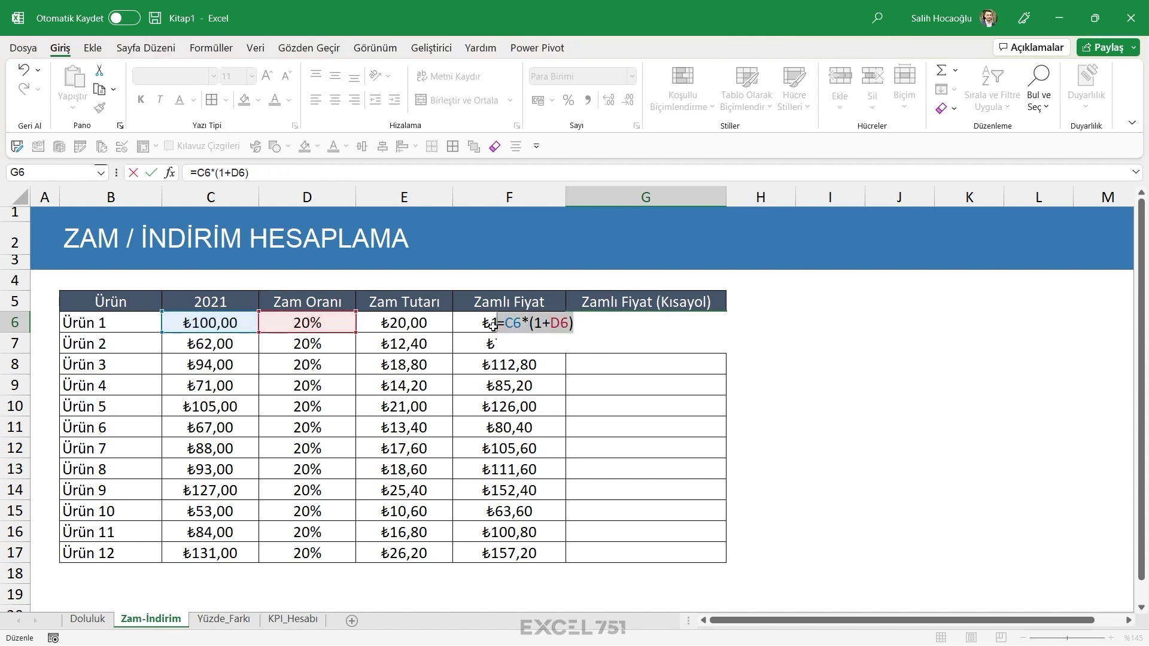
drag(529, 324, 587, 324)
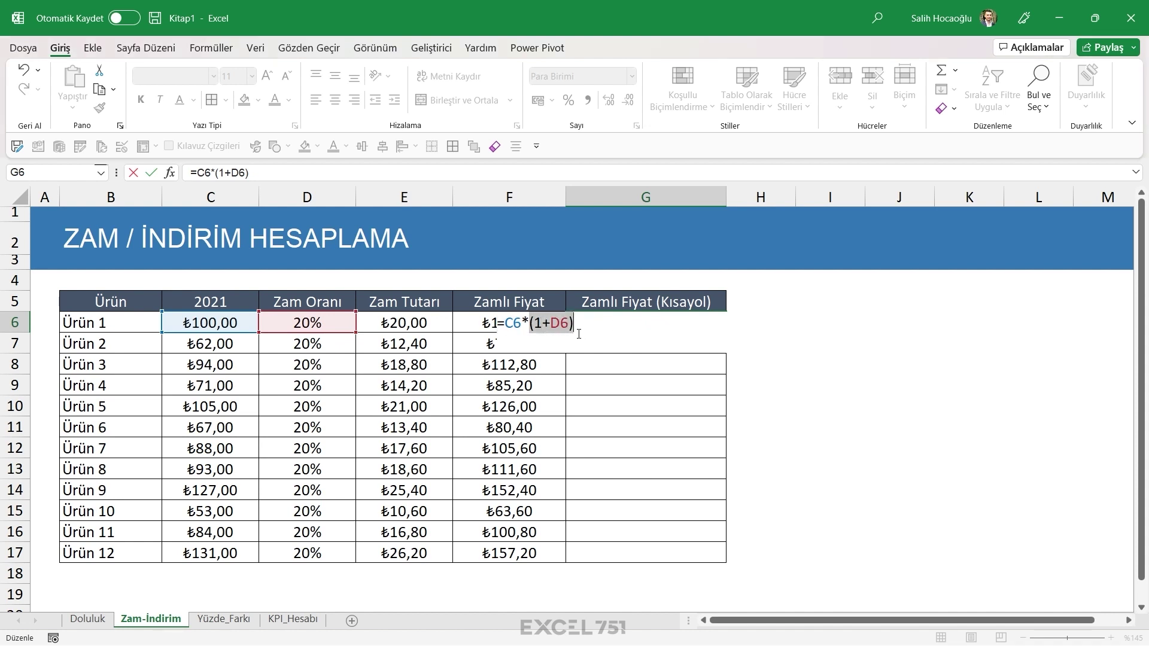
click(531, 323)
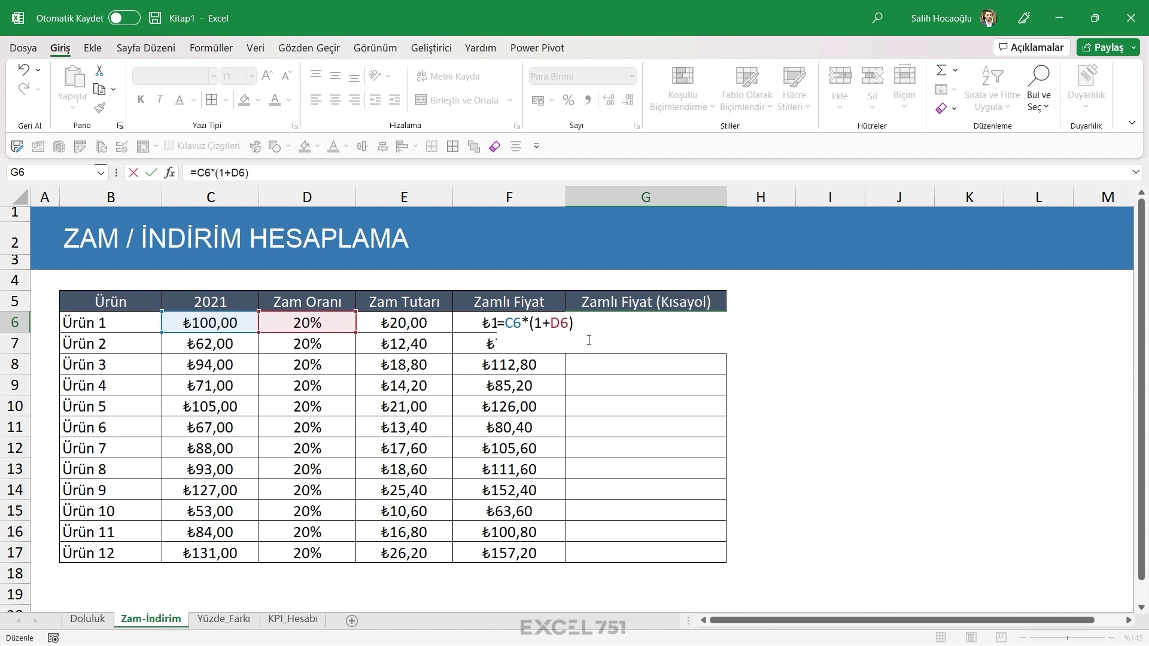
key(BackSpace)
click(575, 324)
key(BackSpace)
mouse_move(509, 329)
mouse_down()
mouse_move(575, 323)
mouse_move(509, 326)
mouse_up()
double_click(533, 324)
key(Return)
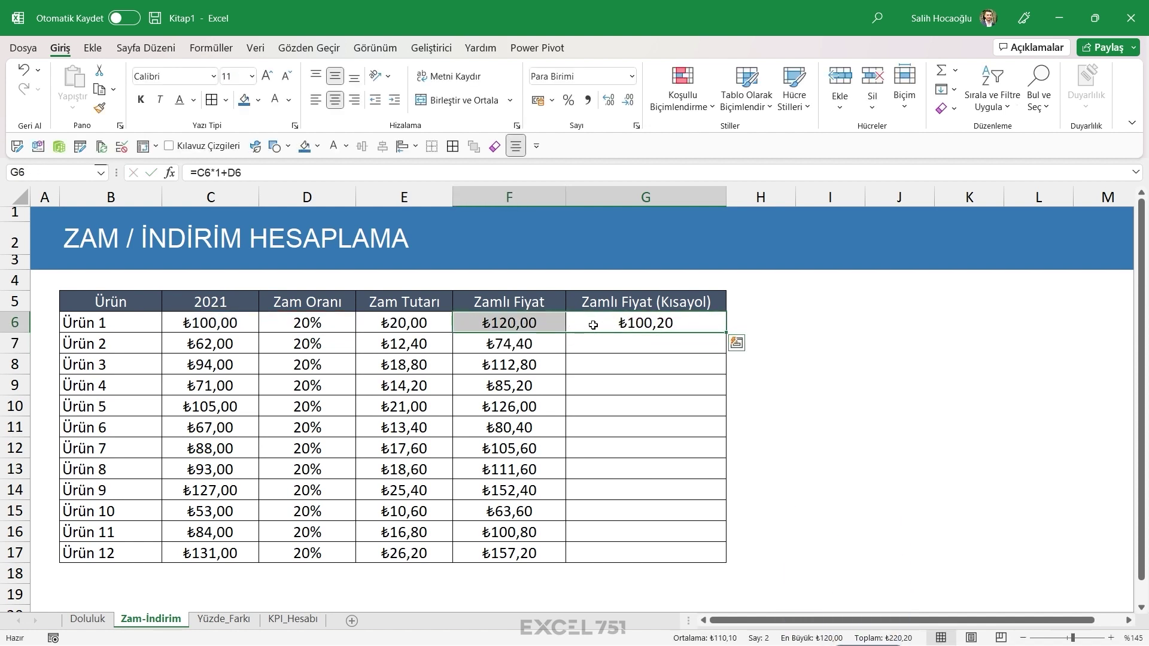
Restore (1+D6) so G6 holds =C6*(1+D6) again, showing ₺120,00
double_click(594, 326)
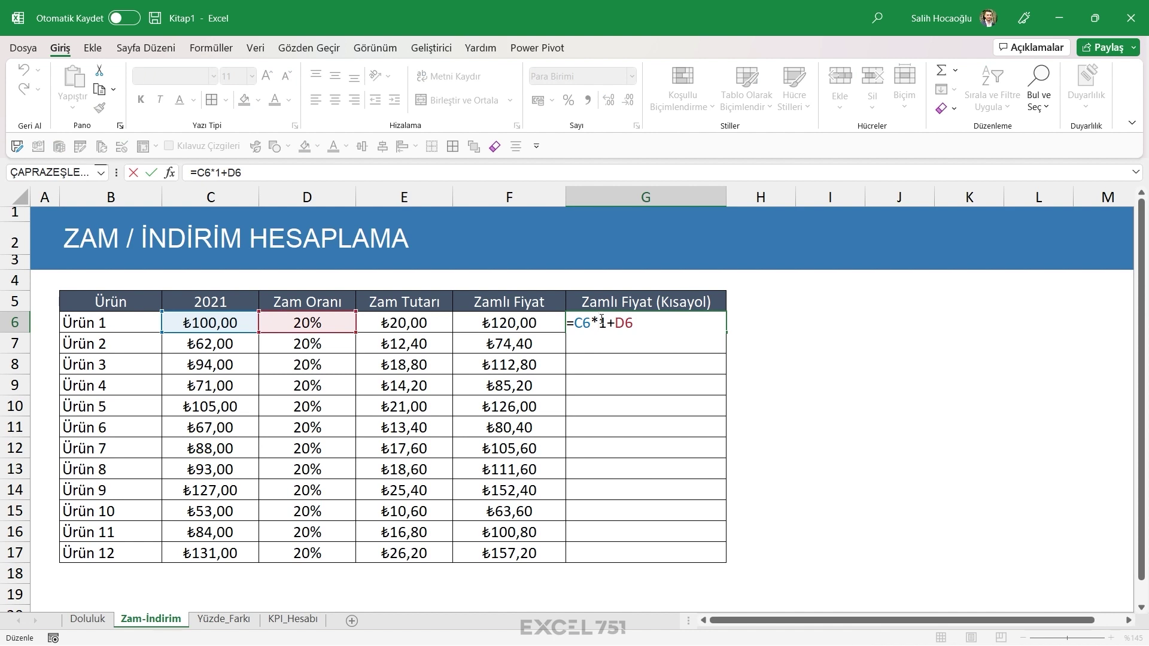
text((1+D6))
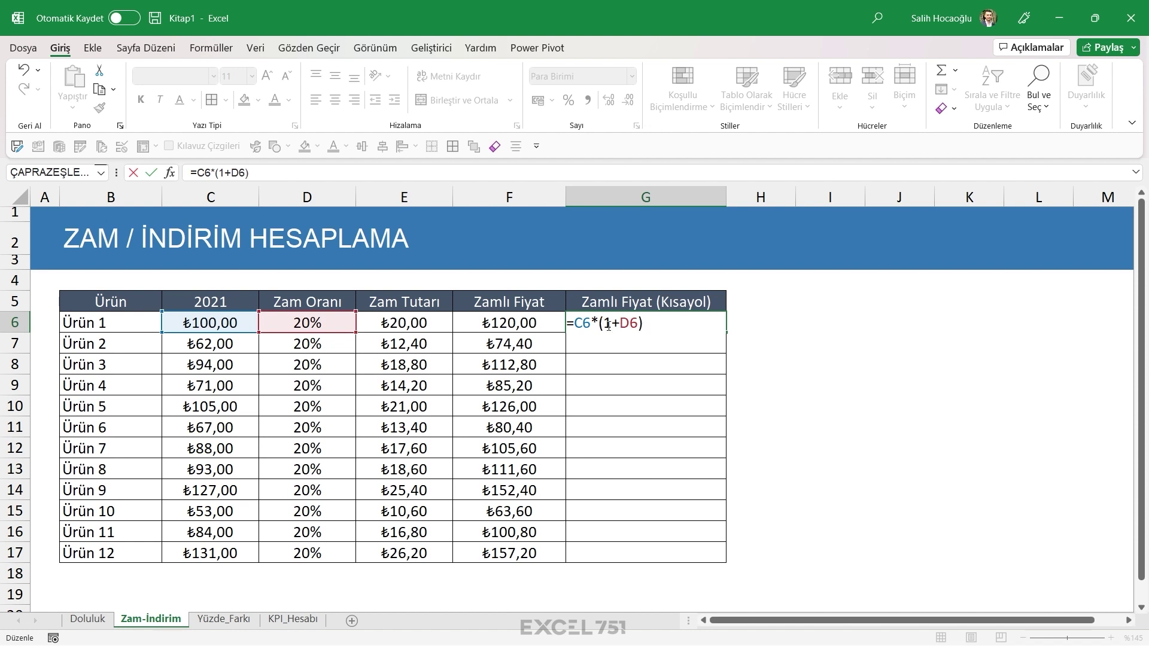
drag(602, 323, 639, 324)
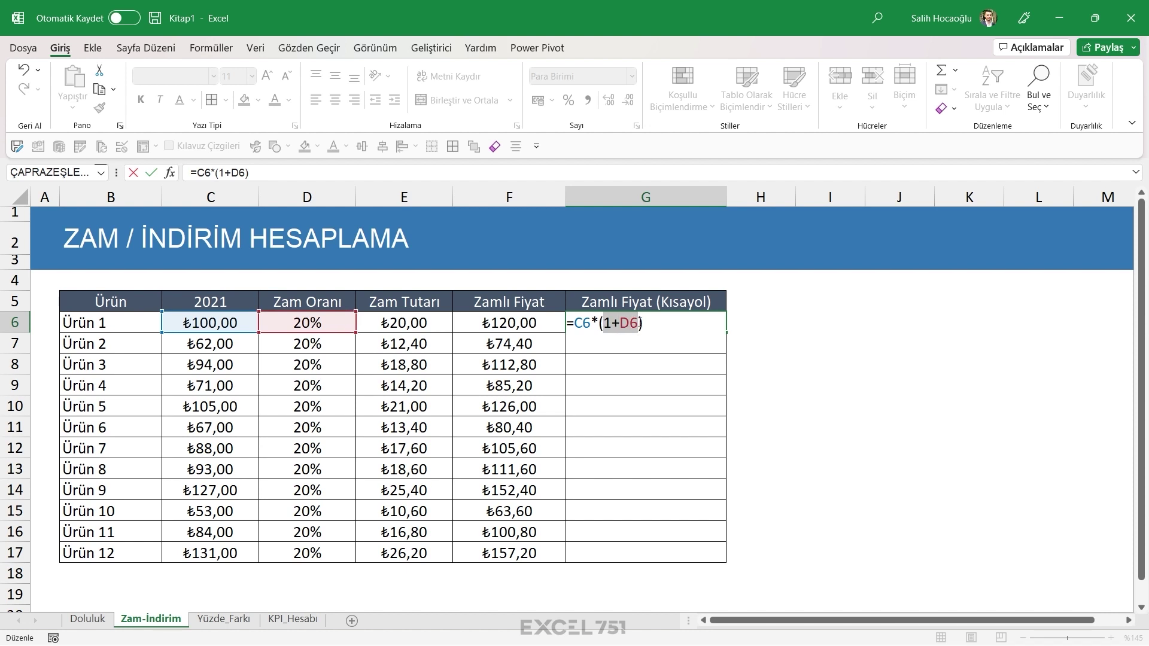
double_click(579, 324)
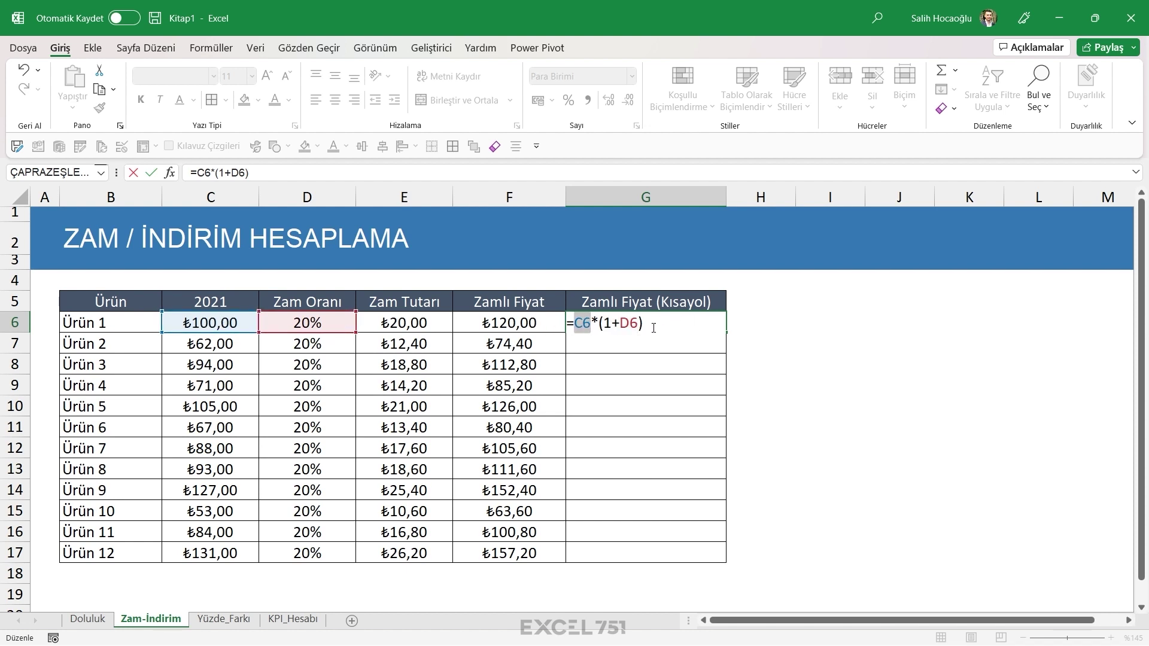
drag(577, 323, 586, 324)
key(ctrl+Return)
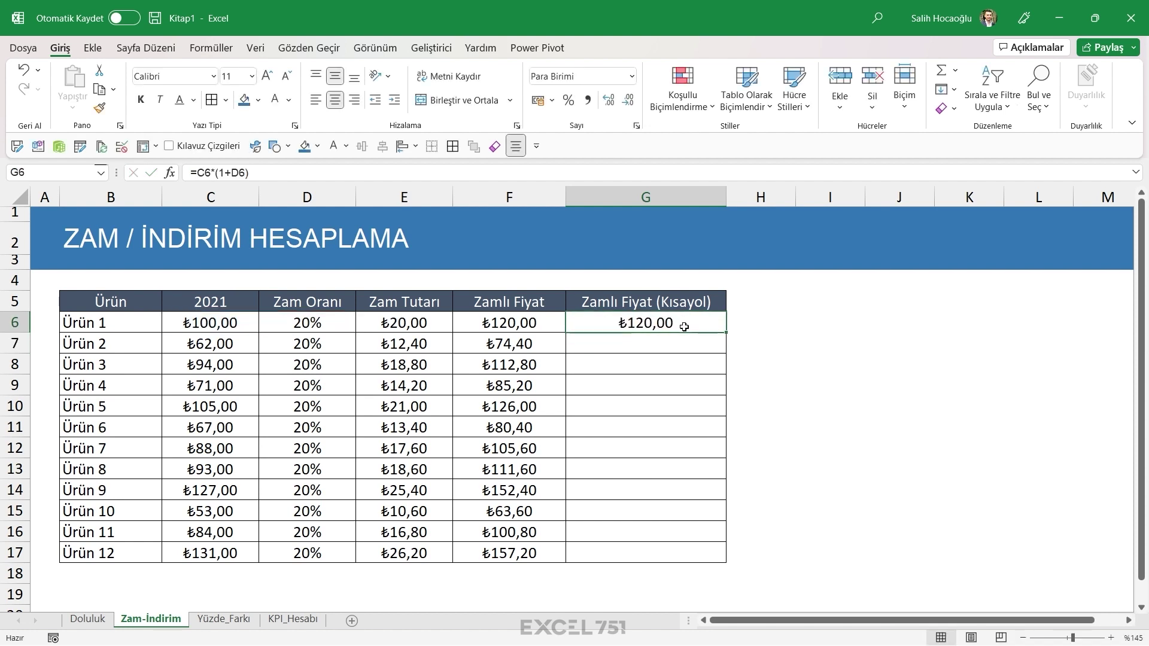
Fill the Zamlı Fiyat (Kısayol) formula from G6 down to G17 and compare it with the İndirim Oranı rates
double_click(730, 334)
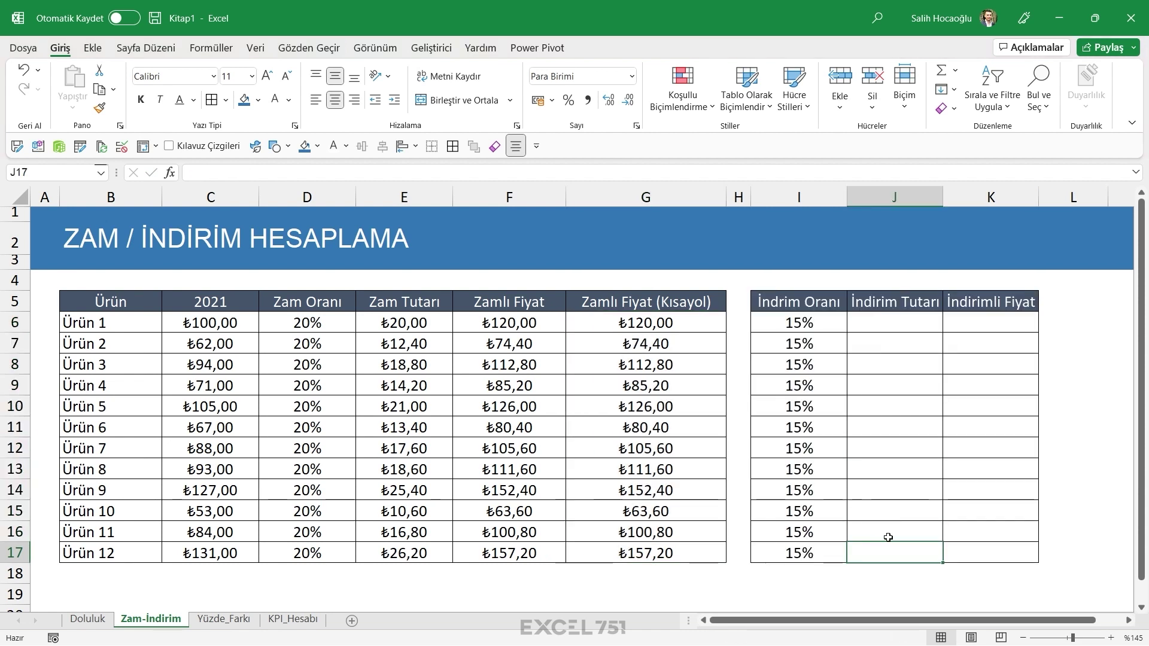
drag(658, 316, 659, 551)
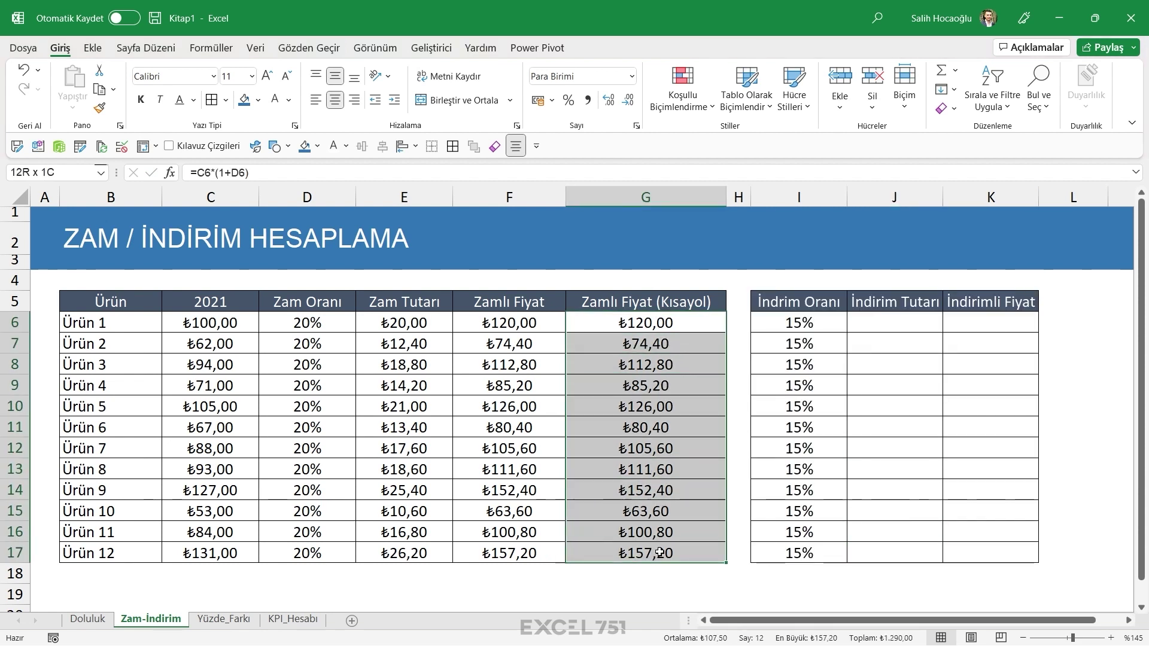
drag(790, 324, 799, 550)
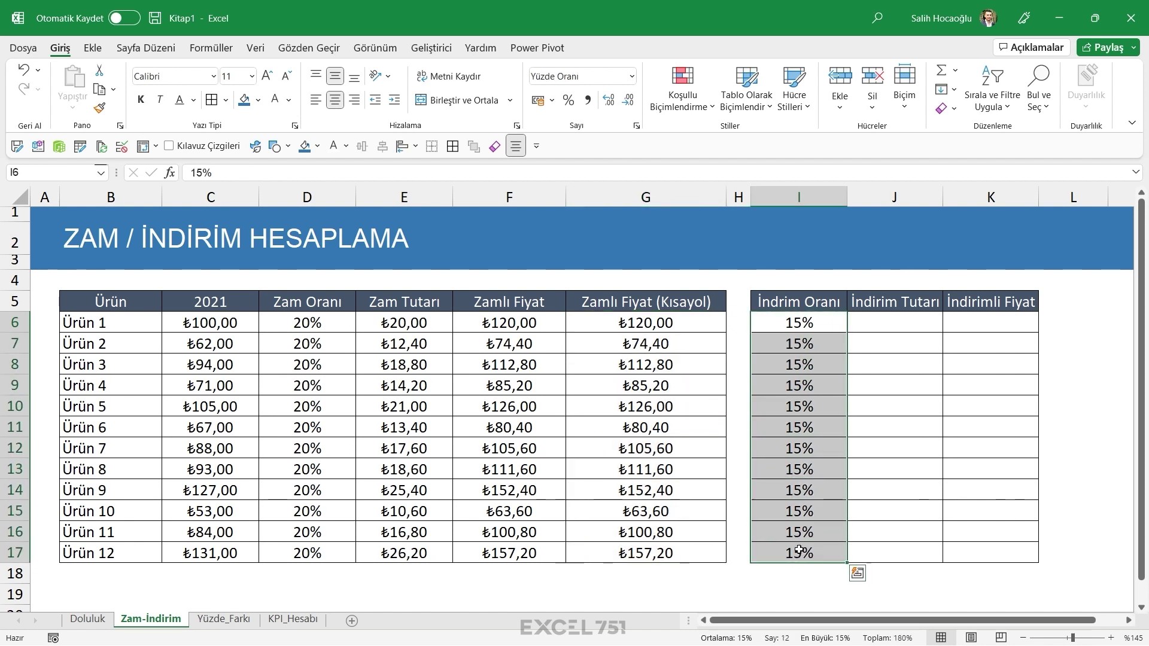
click(634, 323)
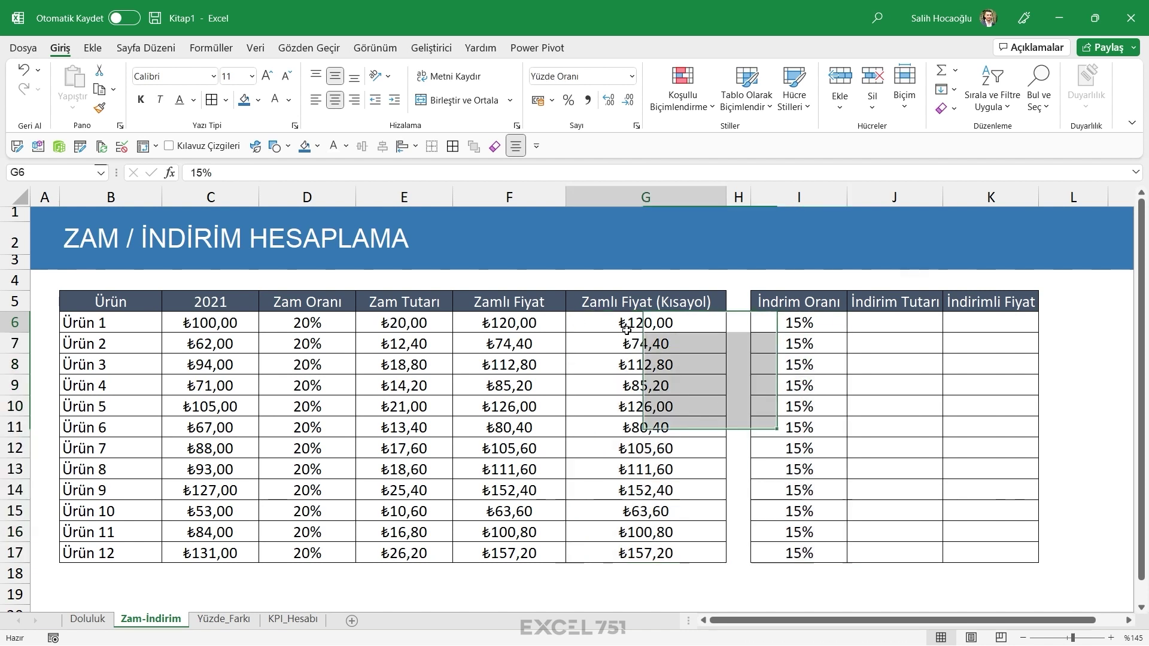
drag(648, 323, 649, 554)
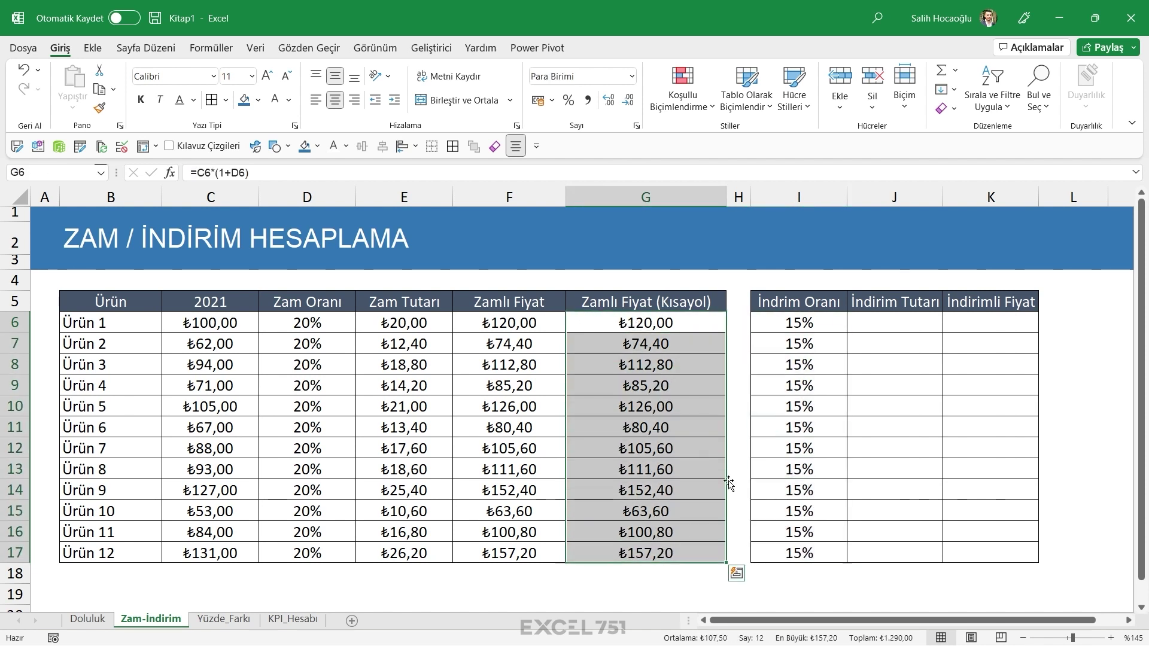
drag(802, 328, 813, 552)
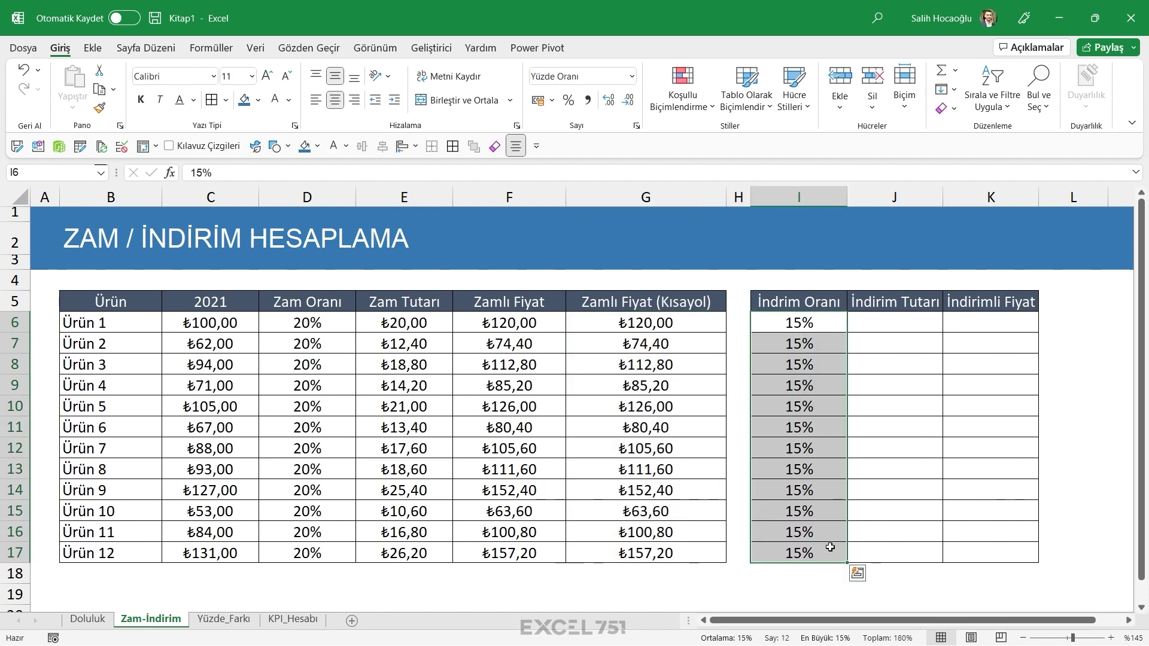
Compare G6's raised price with I6's 15% discount rate, then select J6
click(650, 324)
click(773, 318)
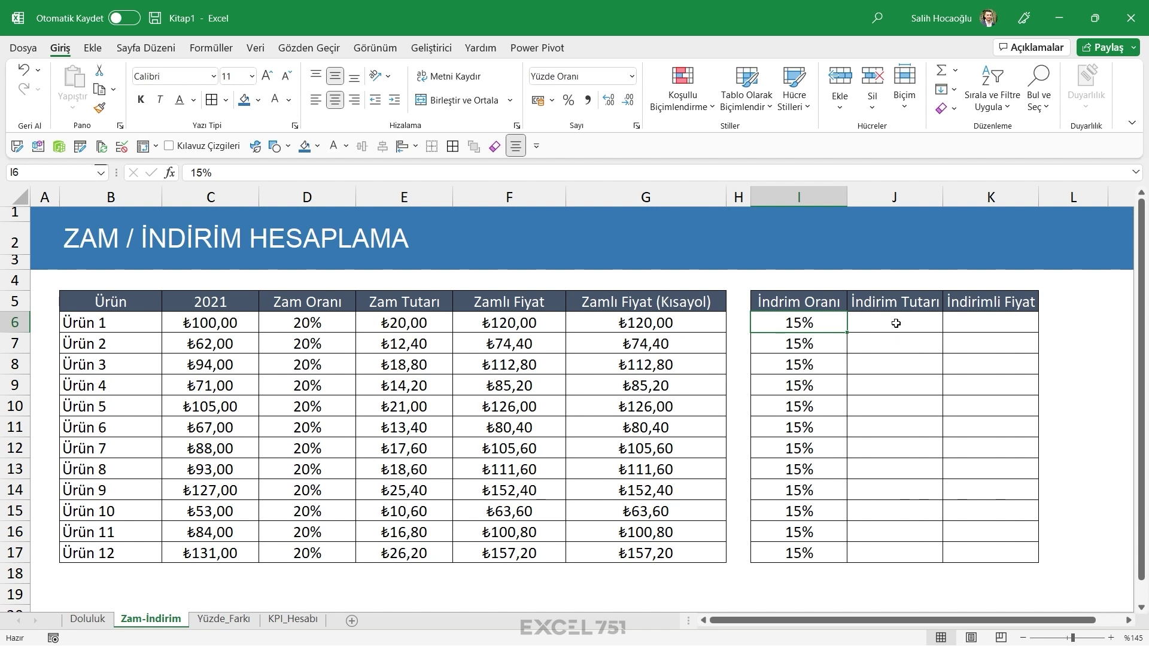
click(649, 324)
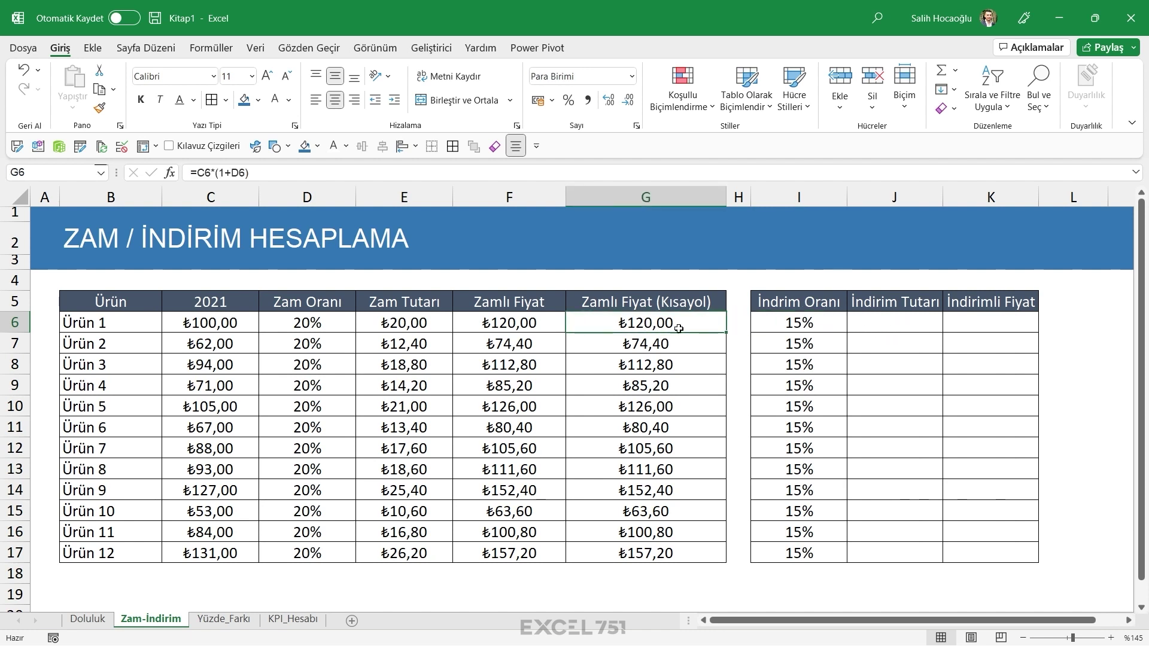
click(799, 325)
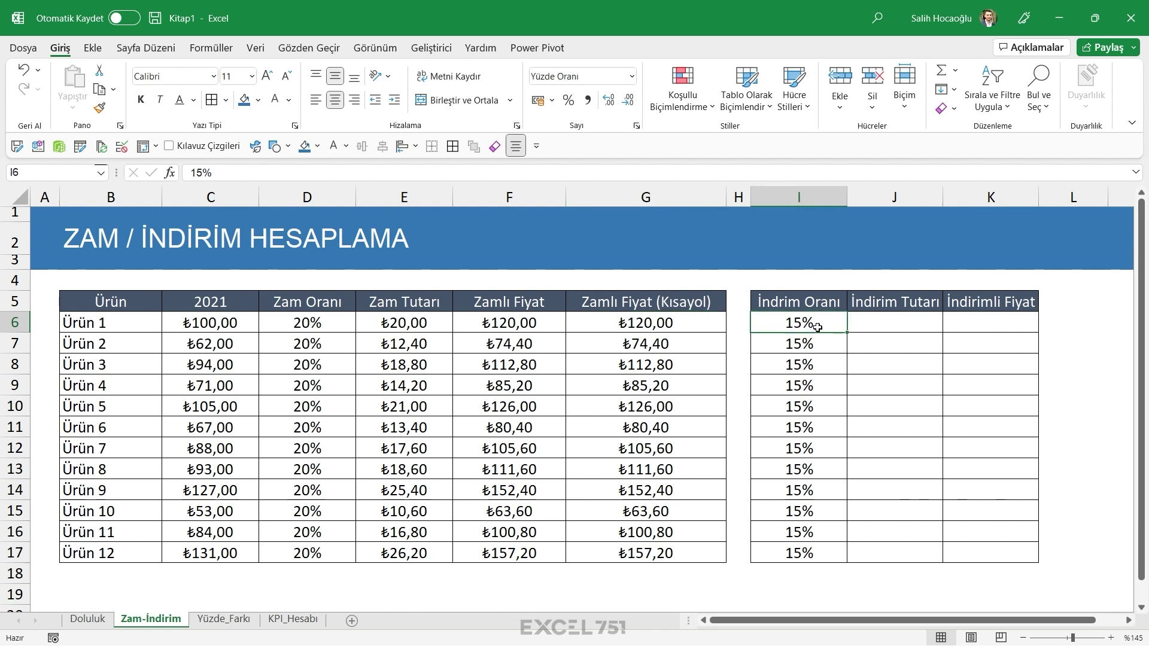
click(880, 321)
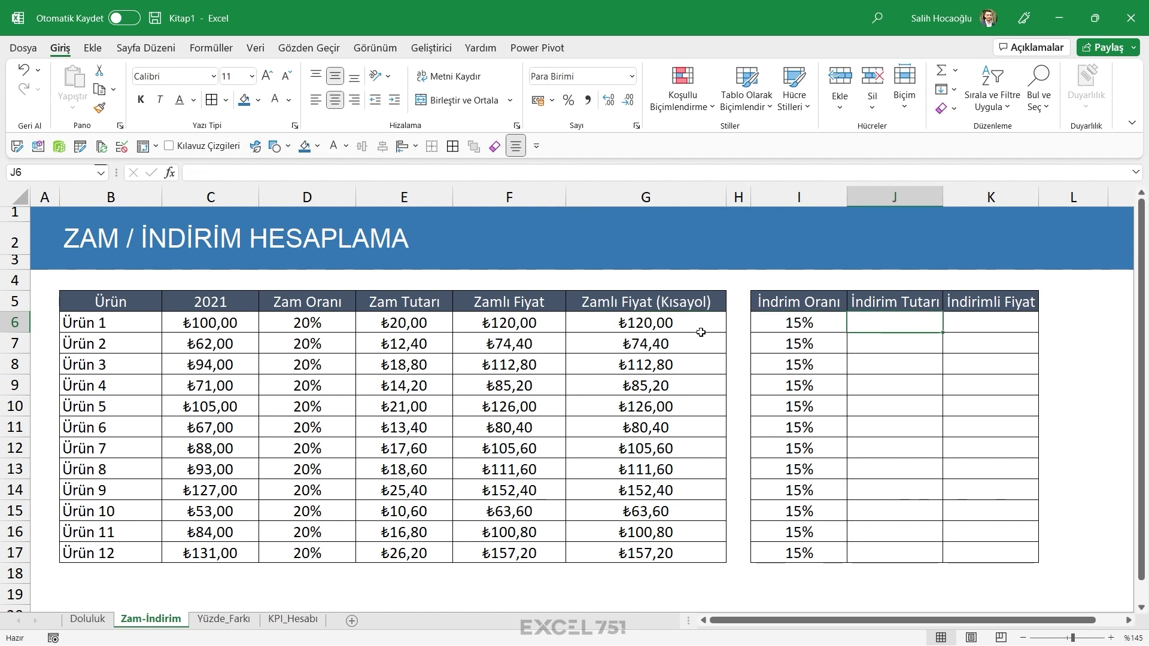
Enter =G6*I6 in J6 and fill it down to J17, giving discounts from ₺18,00 to ₺23,58
text(=)
click(662, 324)
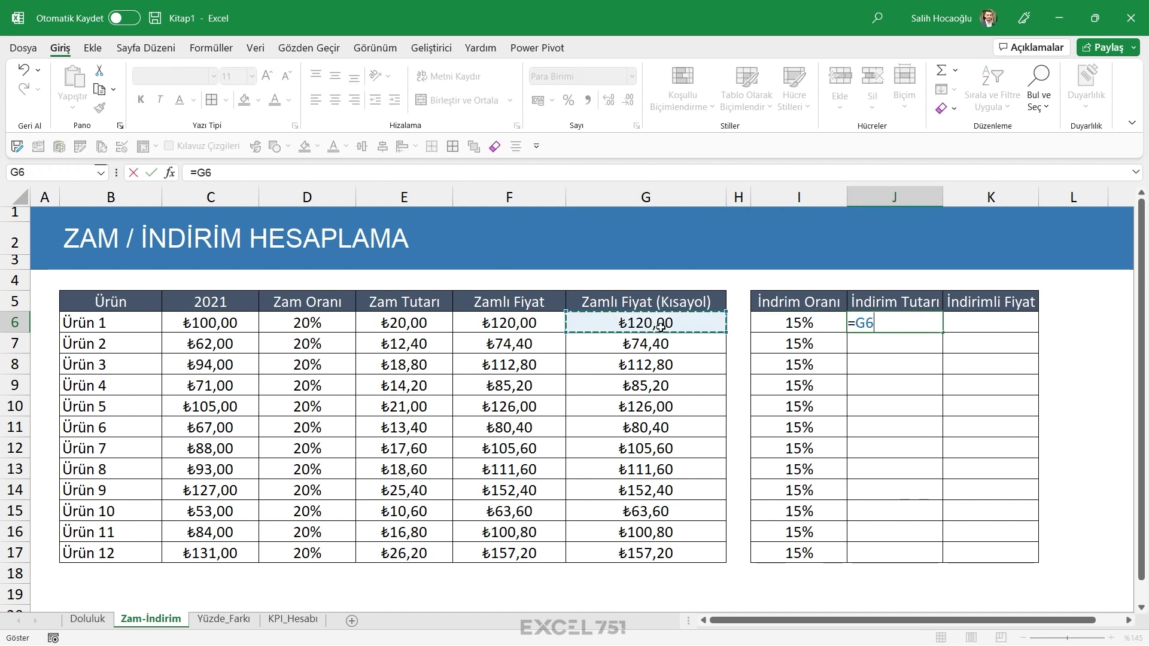
text(*)
click(802, 323)
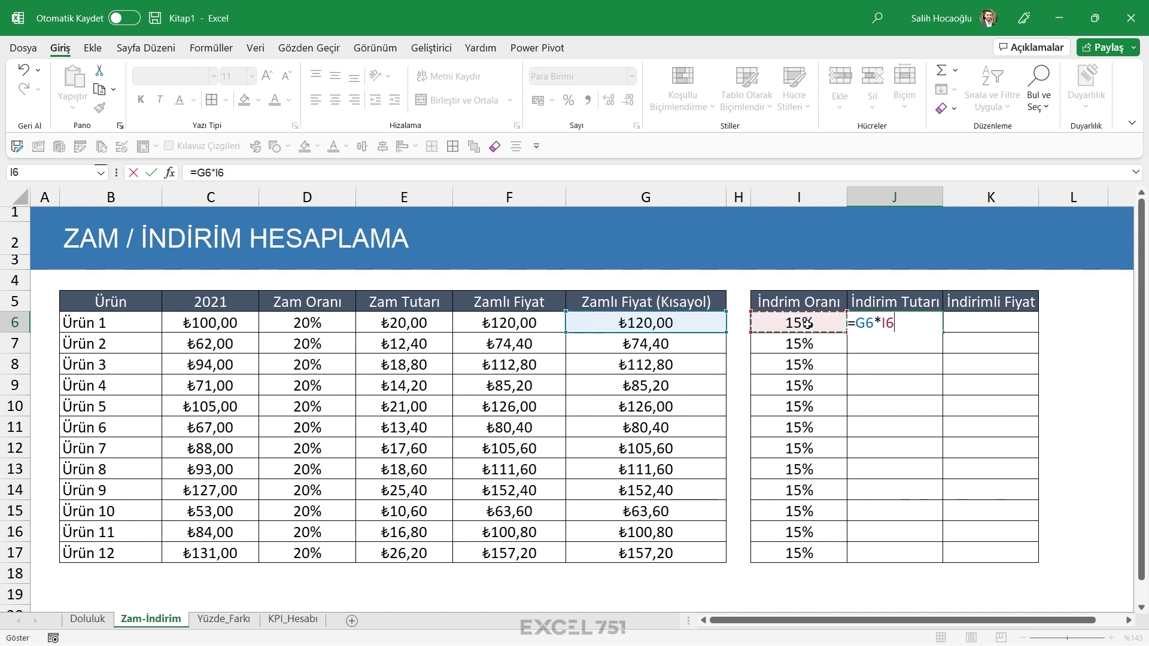
key(Return)
click(890, 323)
double_click(943, 337)
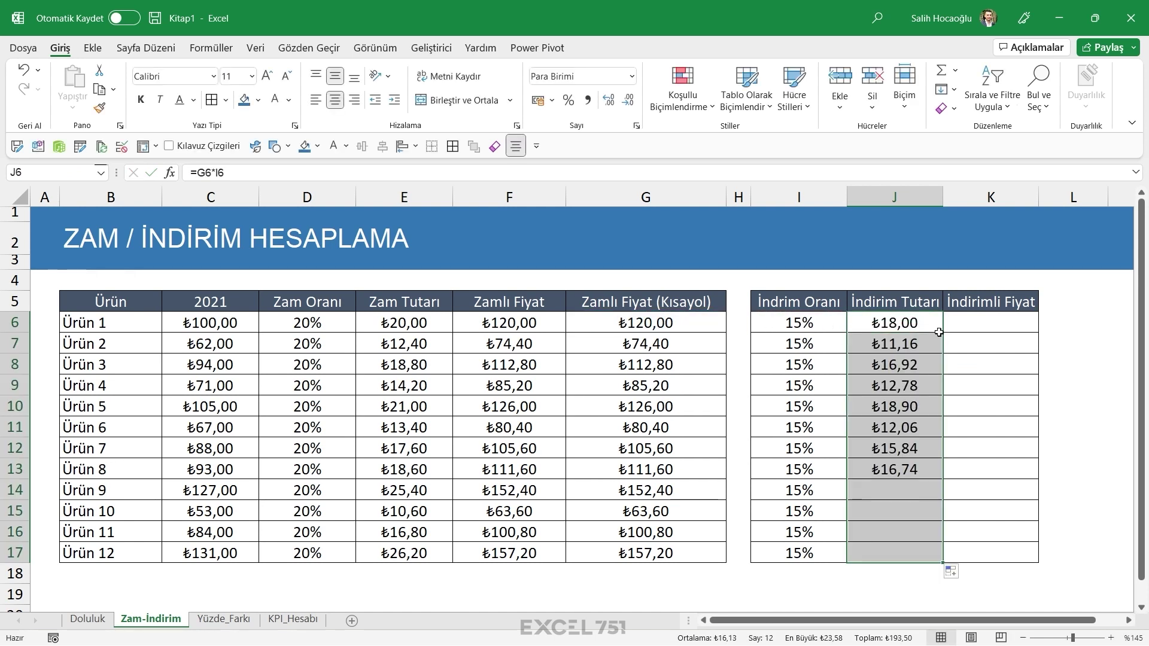
click(888, 323)
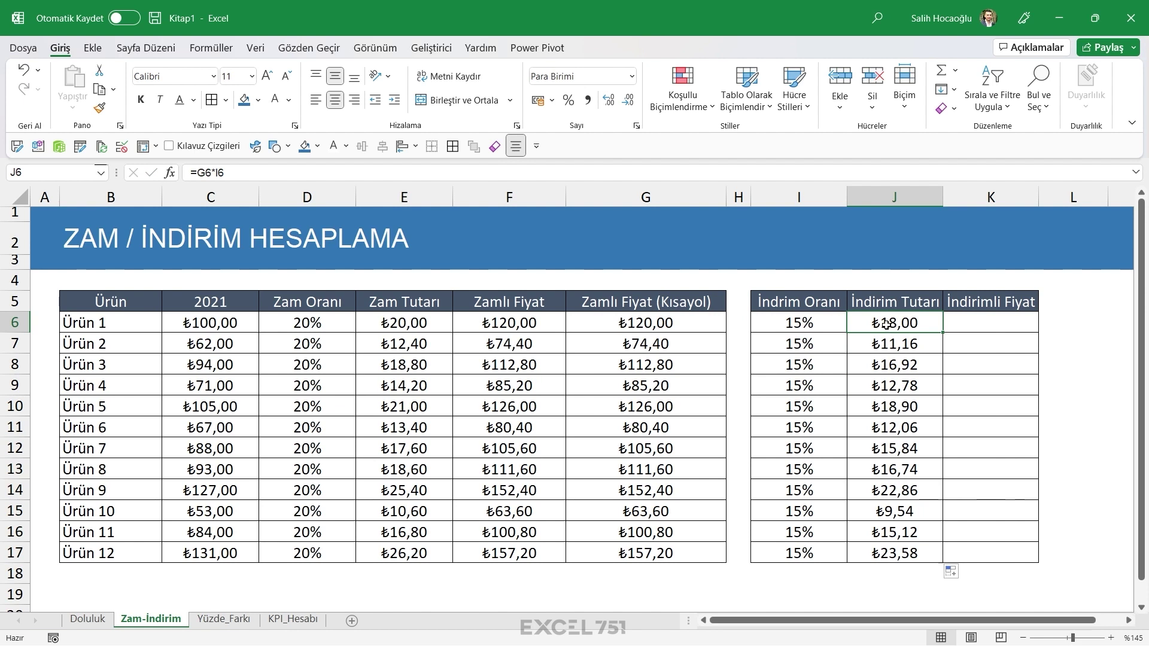
Enter =G6-J6 in K6 and fill the İndirimli Fiyat column down to row 17
click(1000, 322)
text(=)
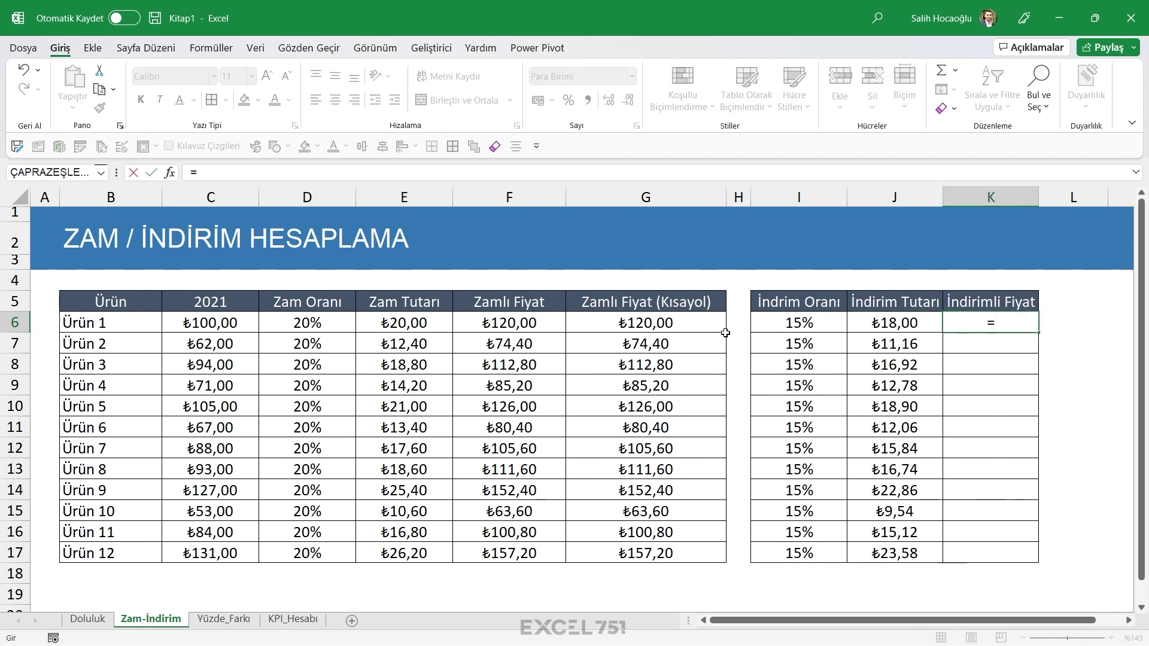
click(680, 324)
text(-)
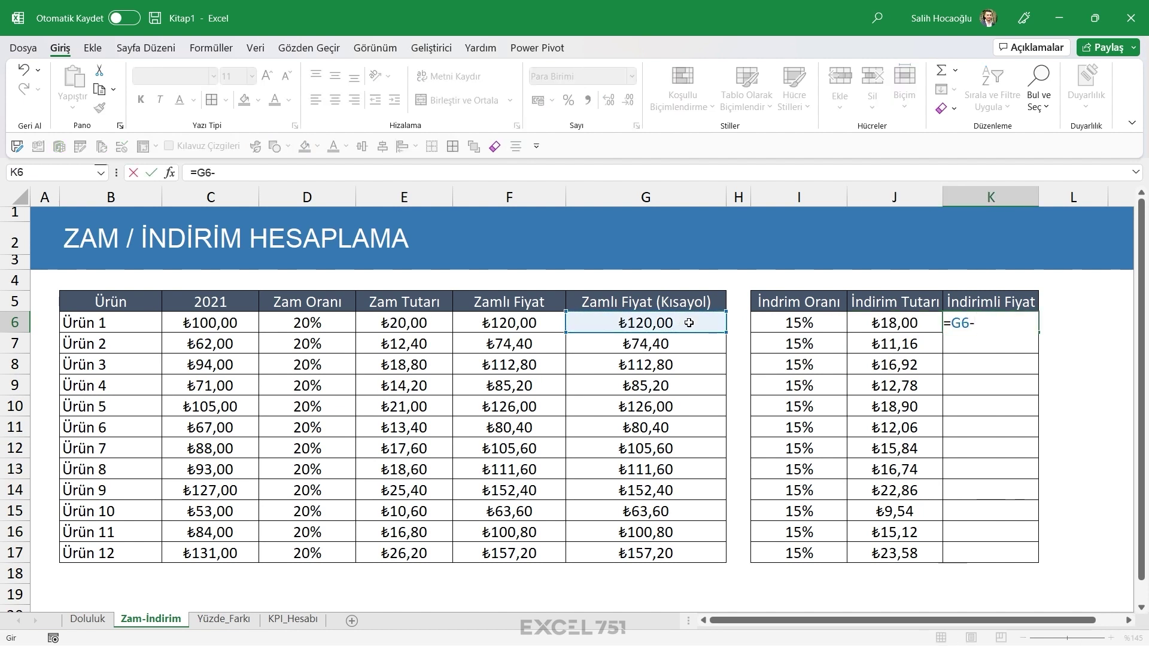
click(914, 317)
key(Return)
click(999, 325)
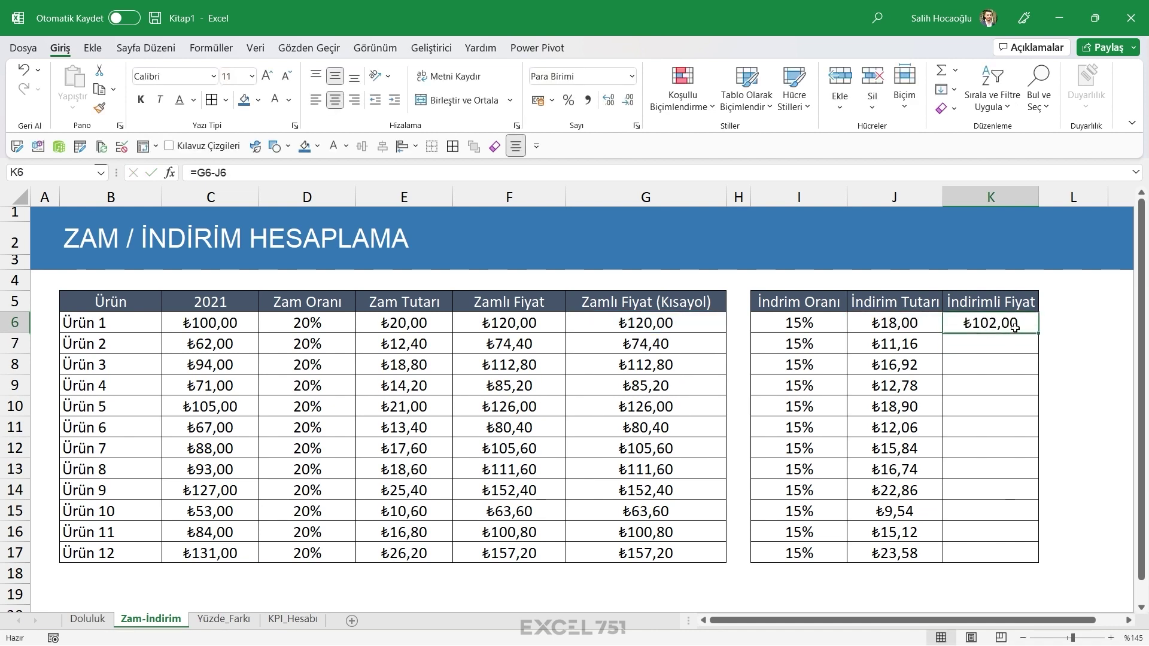
double_click(1037, 334)
text(İndirimli Fiyat (Kısayol)
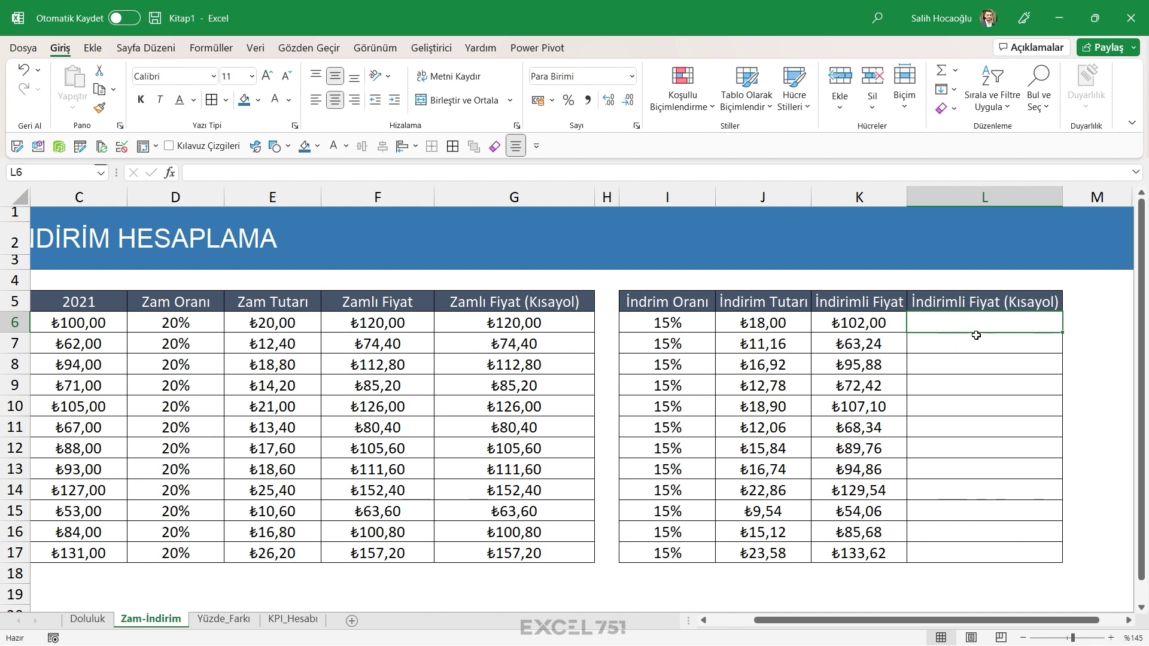
Enter =G6*(1-I6) in L6 and fill it down to L17, giving ₺102,00 to ₺133,62
text(=)
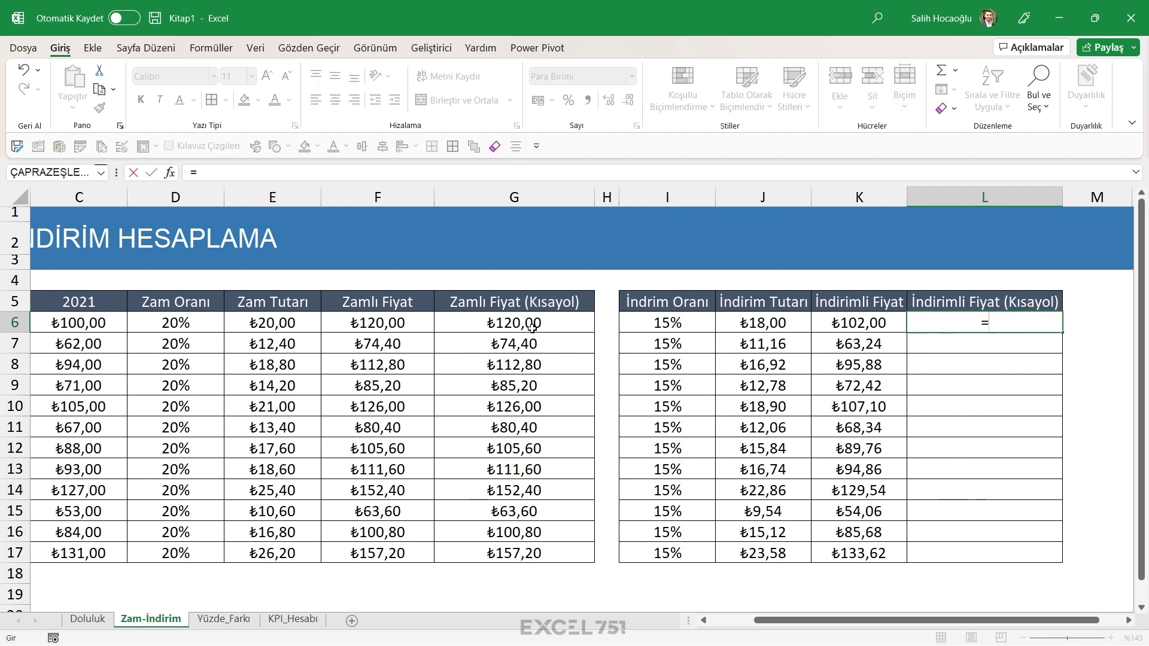
click(559, 322)
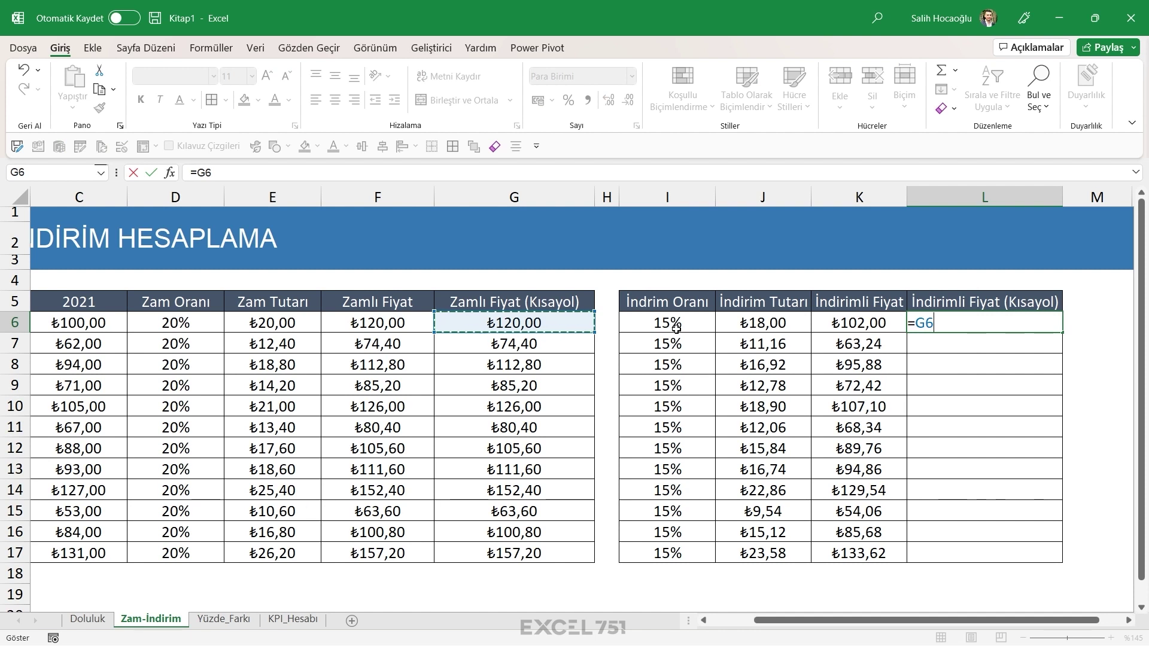
text(*)
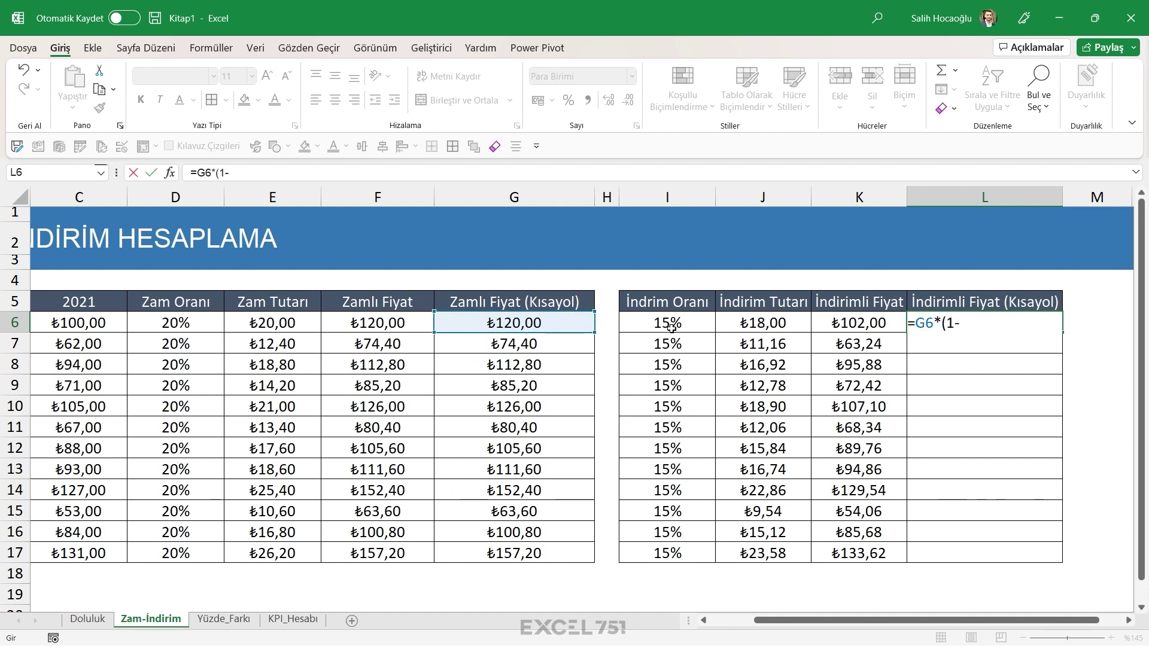
click(674, 327)
text())
key(Return)
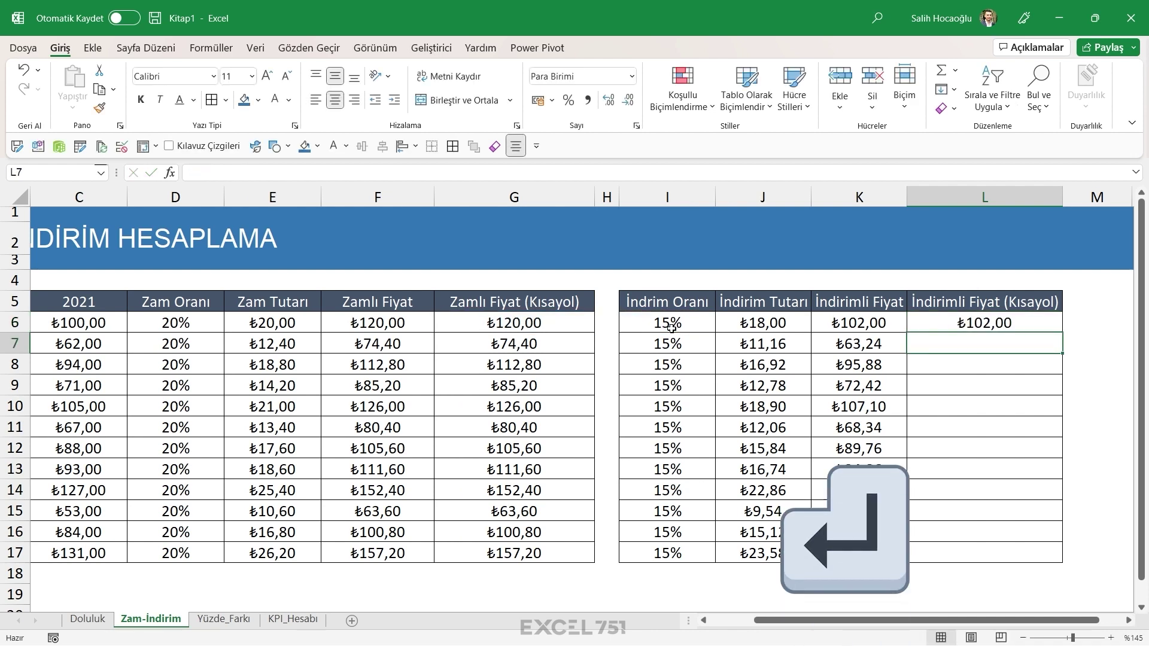
click(1034, 326)
double_click(1062, 353)
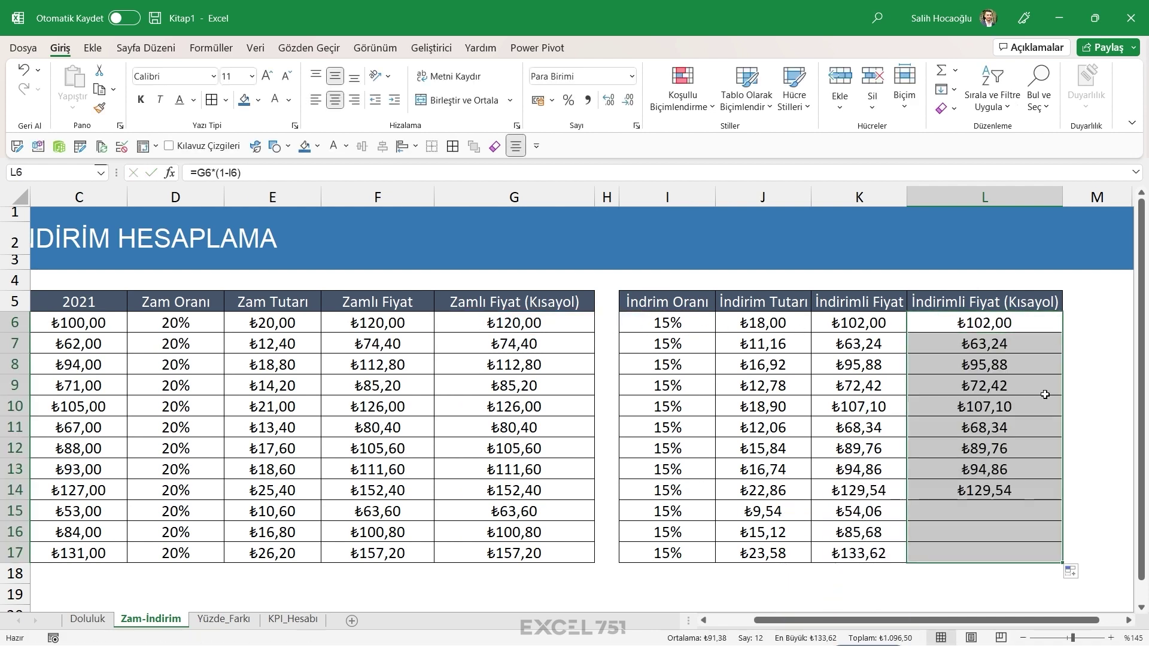
click(1006, 460)
Inspect the L6 formula, highlighting its (1-I6) part, and leave it unchanged
double_click(960, 324)
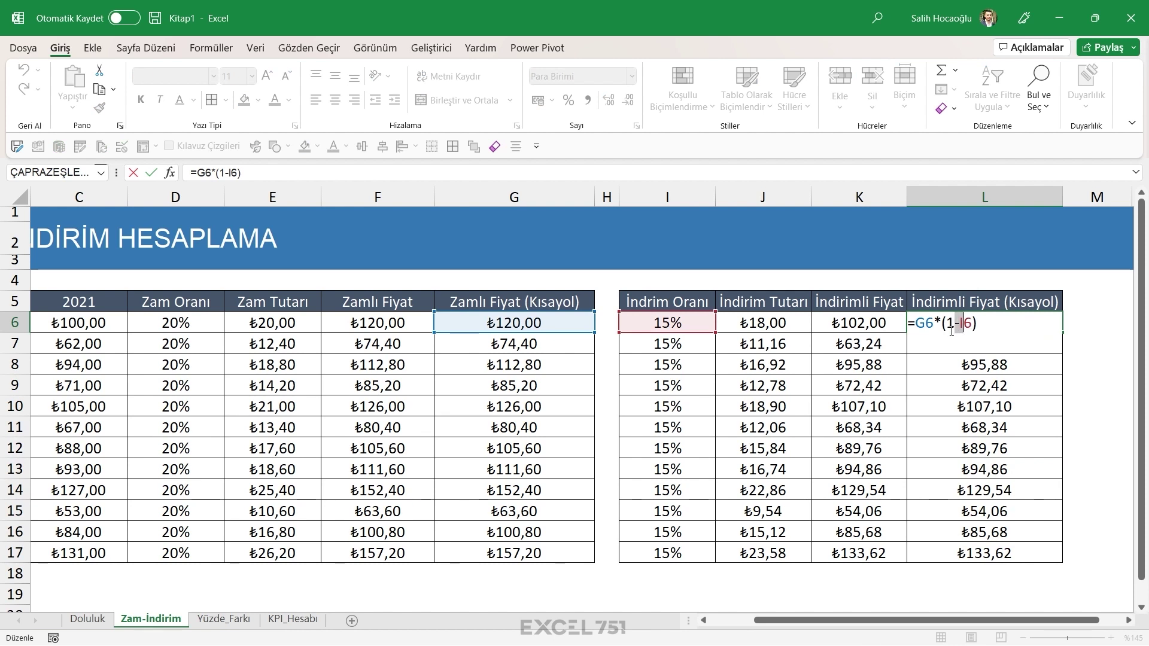
drag(947, 324, 973, 324)
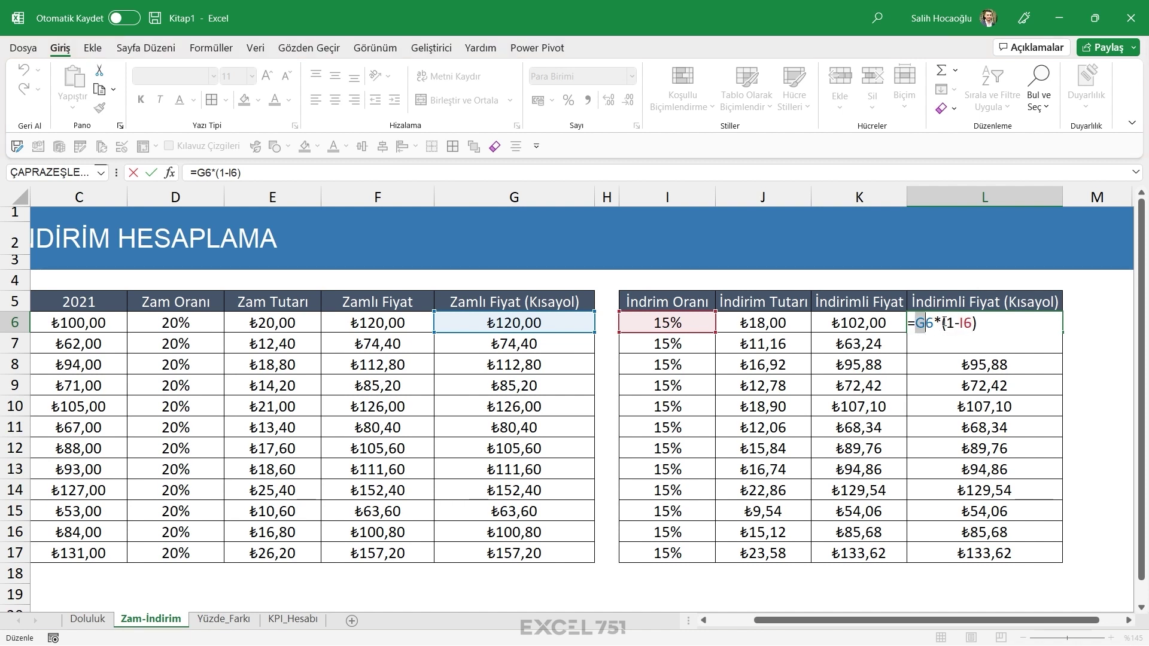
drag(946, 323, 977, 323)
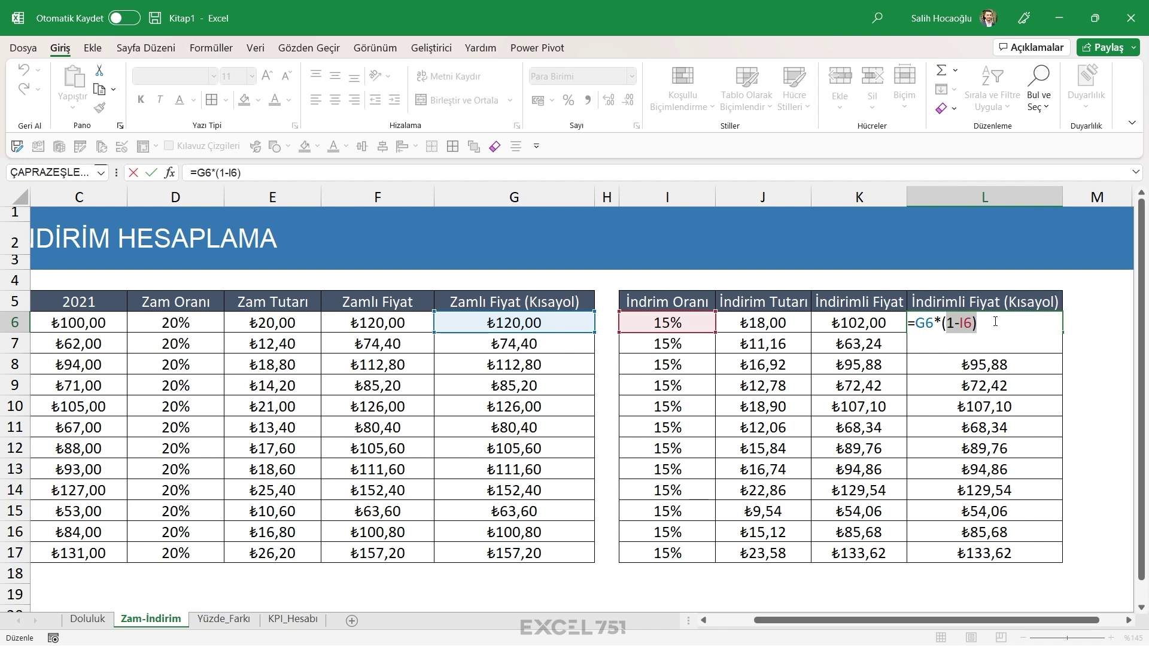
key(Return)
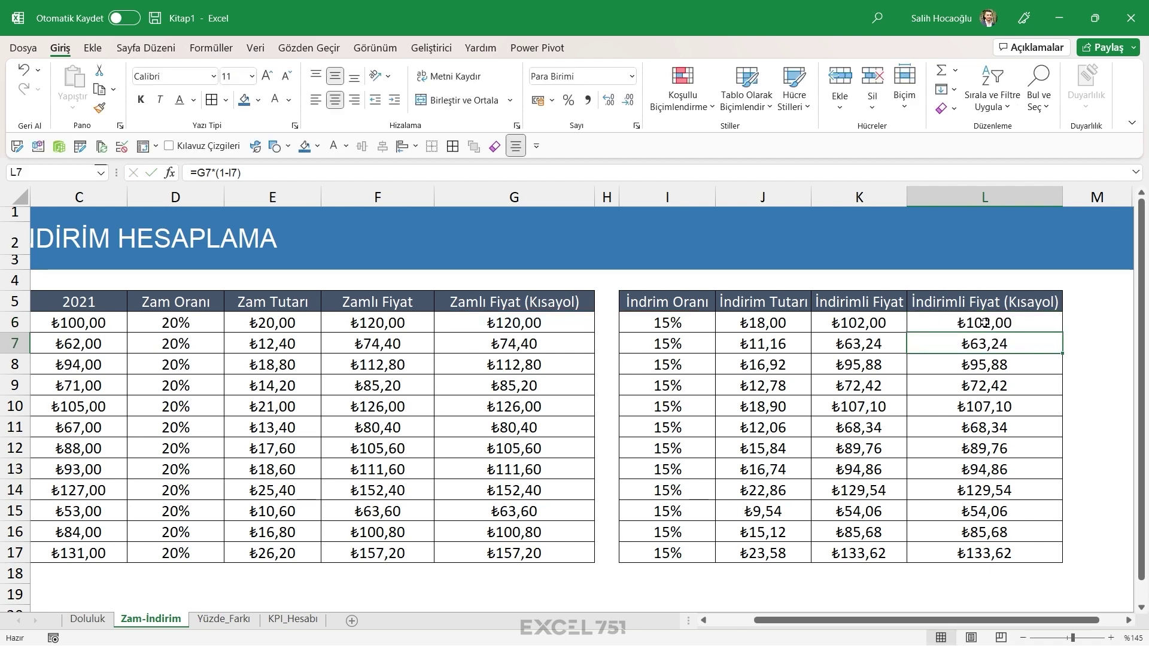
scroll(594, 366, left, 2)
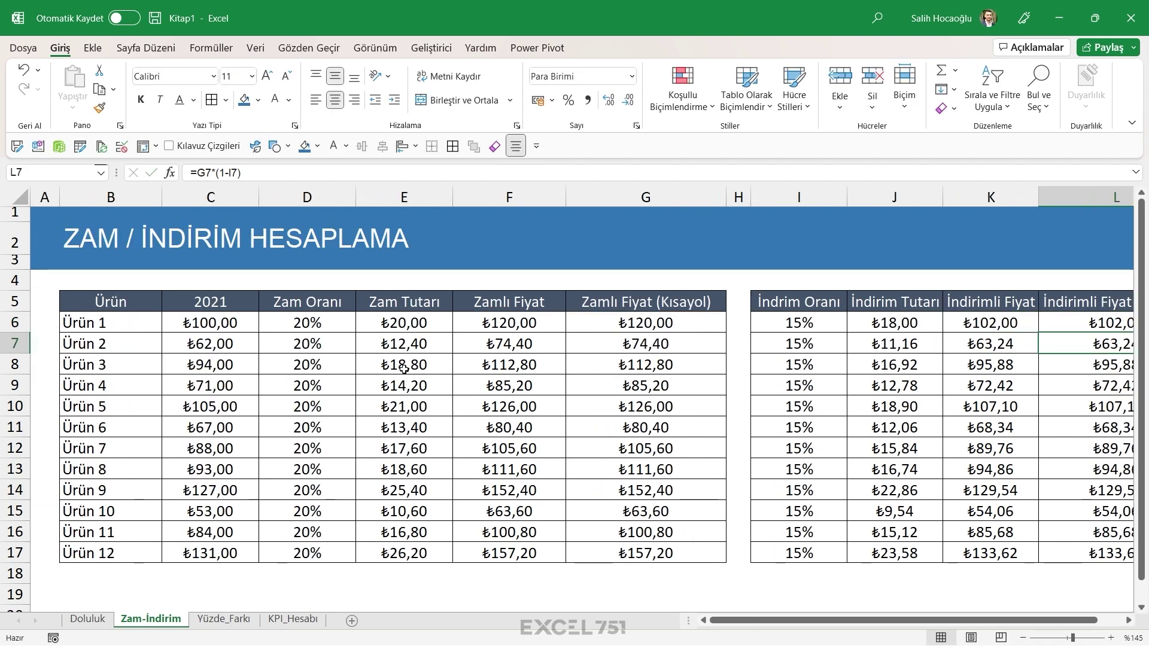
drag(209, 323, 227, 560)
scroll(366, 318, down, 1)
drag(275, 307, 297, 520)
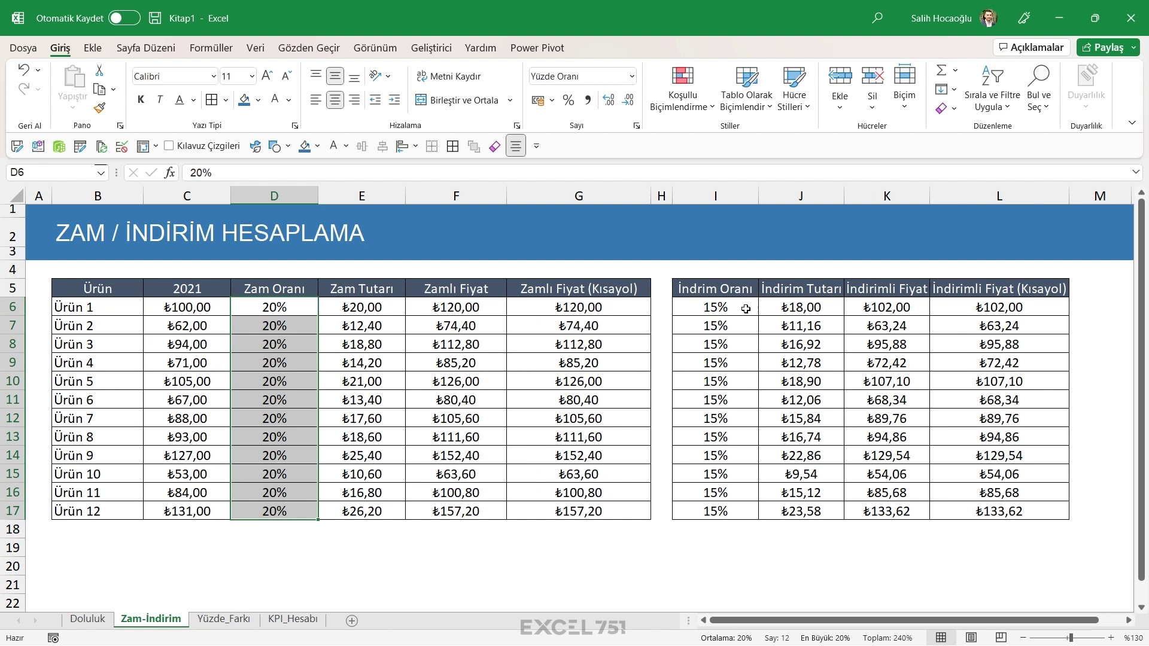
drag(716, 307, 716, 514)
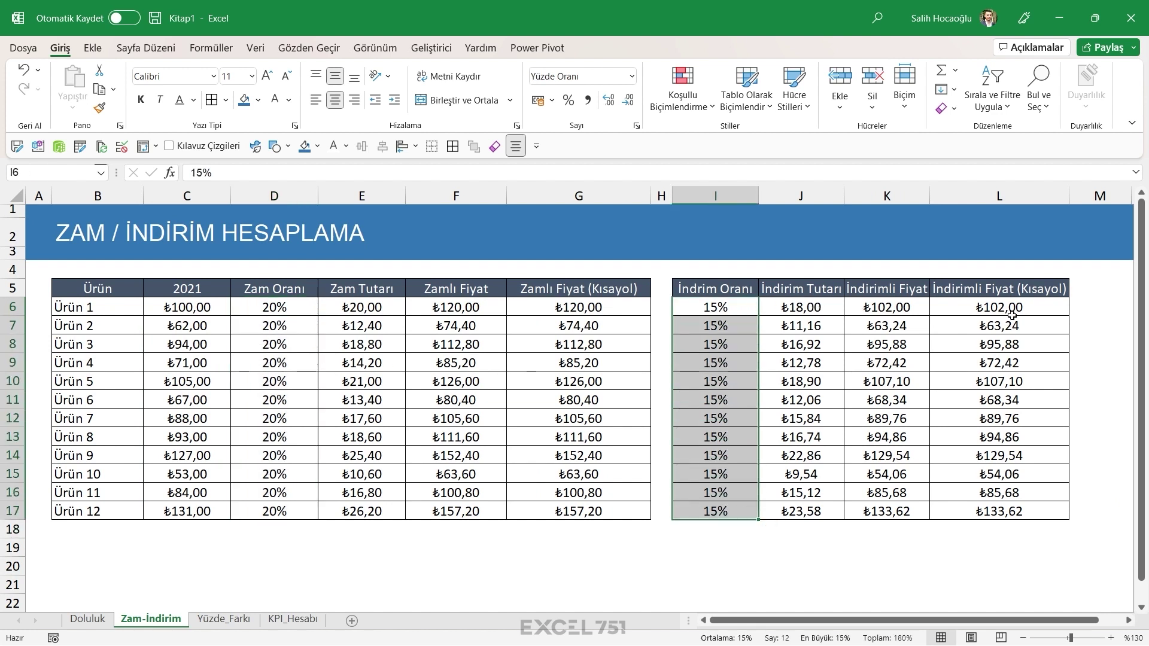
drag(1015, 308, 1030, 519)
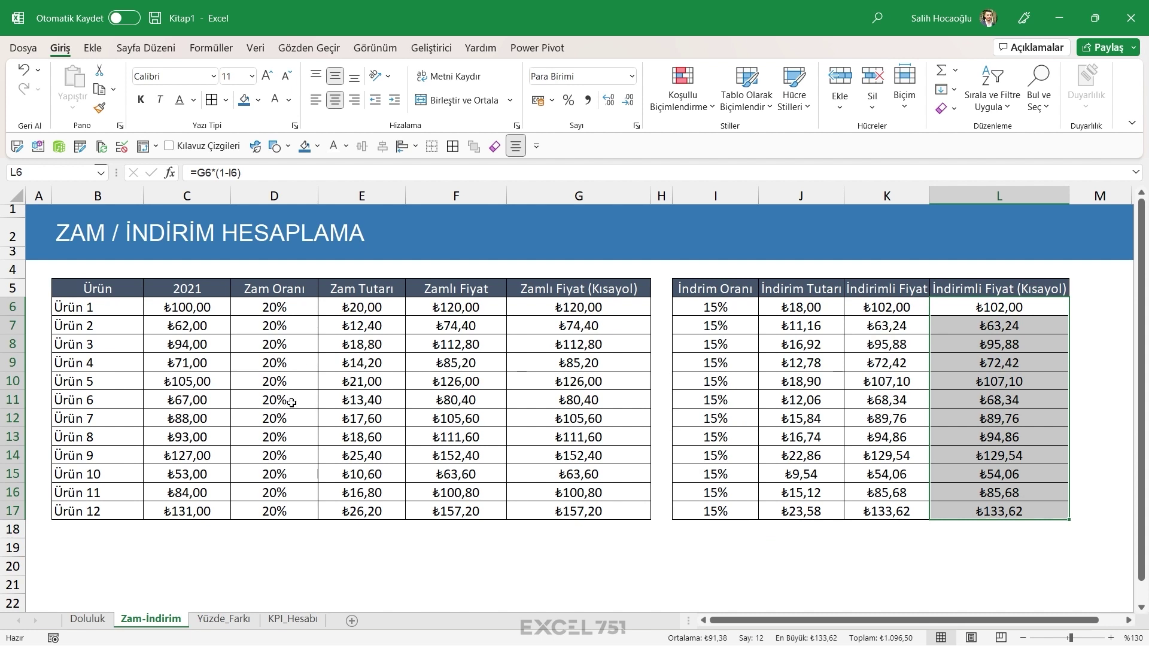
drag(279, 306, 274, 514)
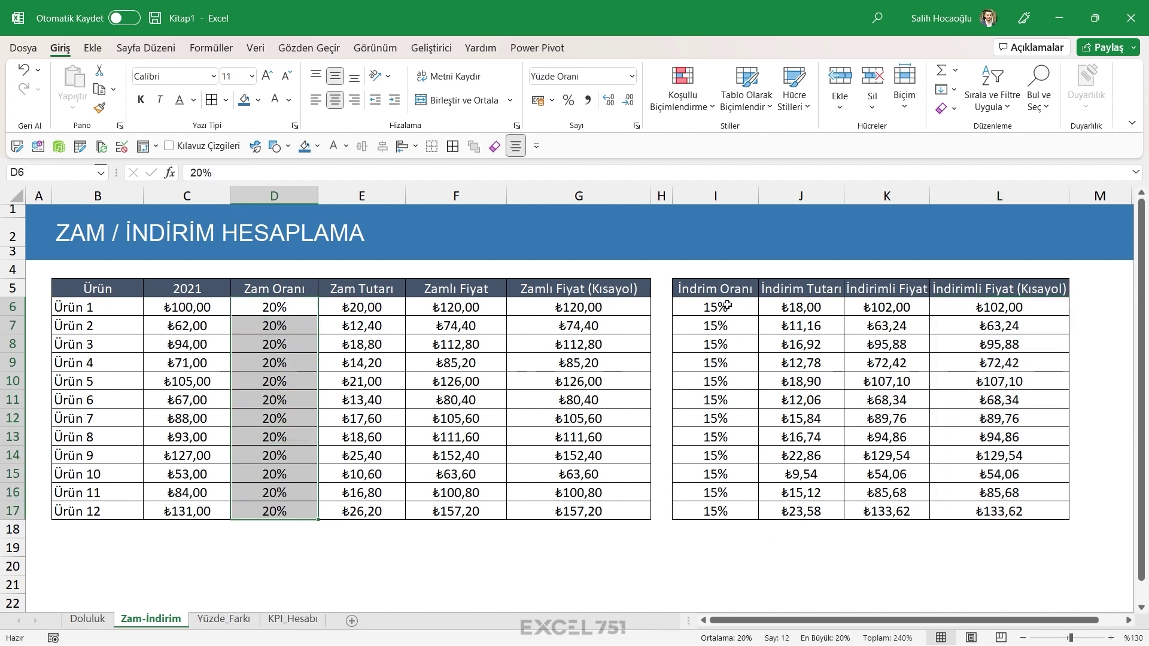
drag(727, 305, 731, 512)
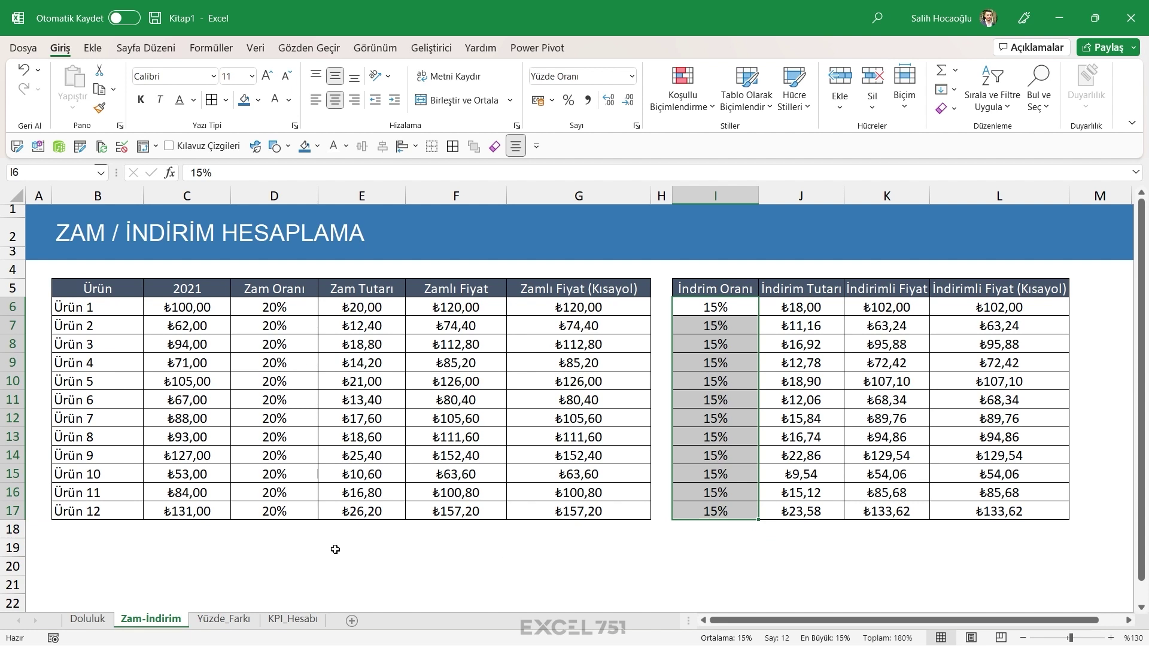
drag(188, 293, 89, 512)
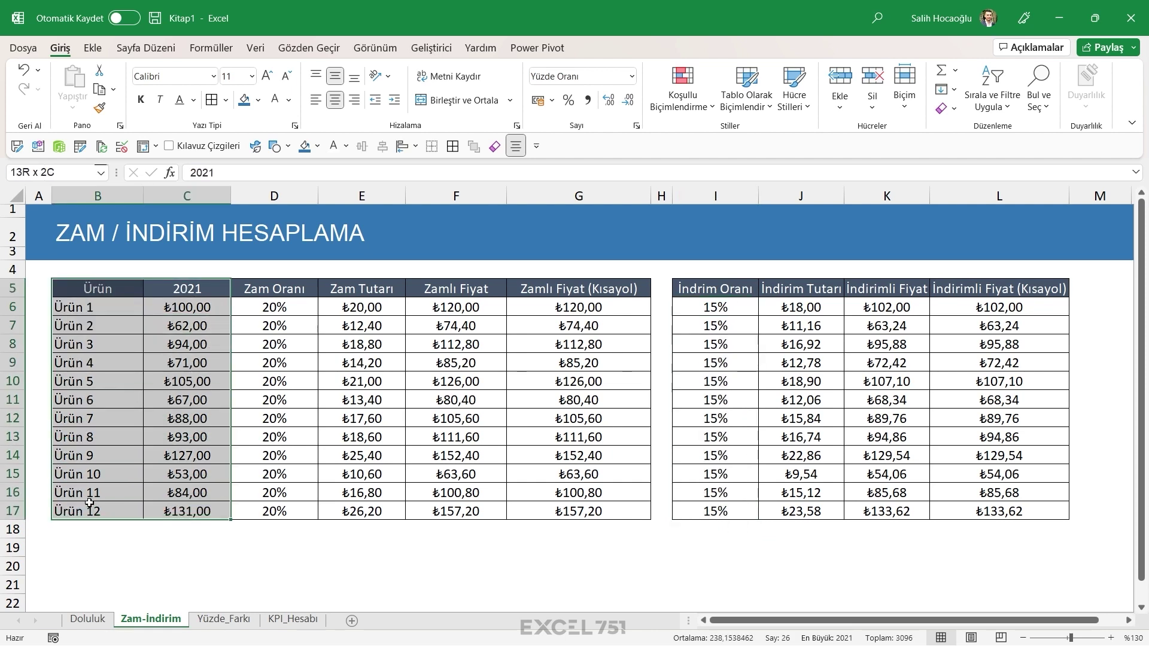
Copy the Ürün/2021 table from B5:C17 and paste it at B20
key(ctrl+c)
click(97, 558)
key(ctrl+v)
scroll(180, 419, down, 2)
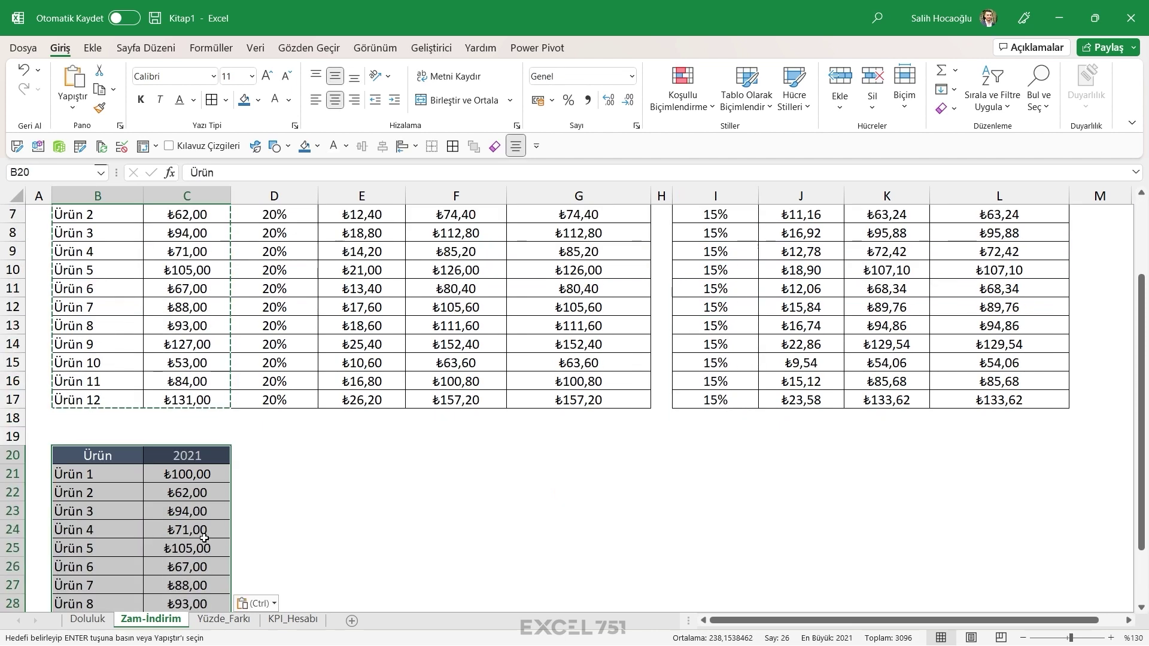
scroll(240, 389, down, 2)
key(Escape)
click(265, 349)
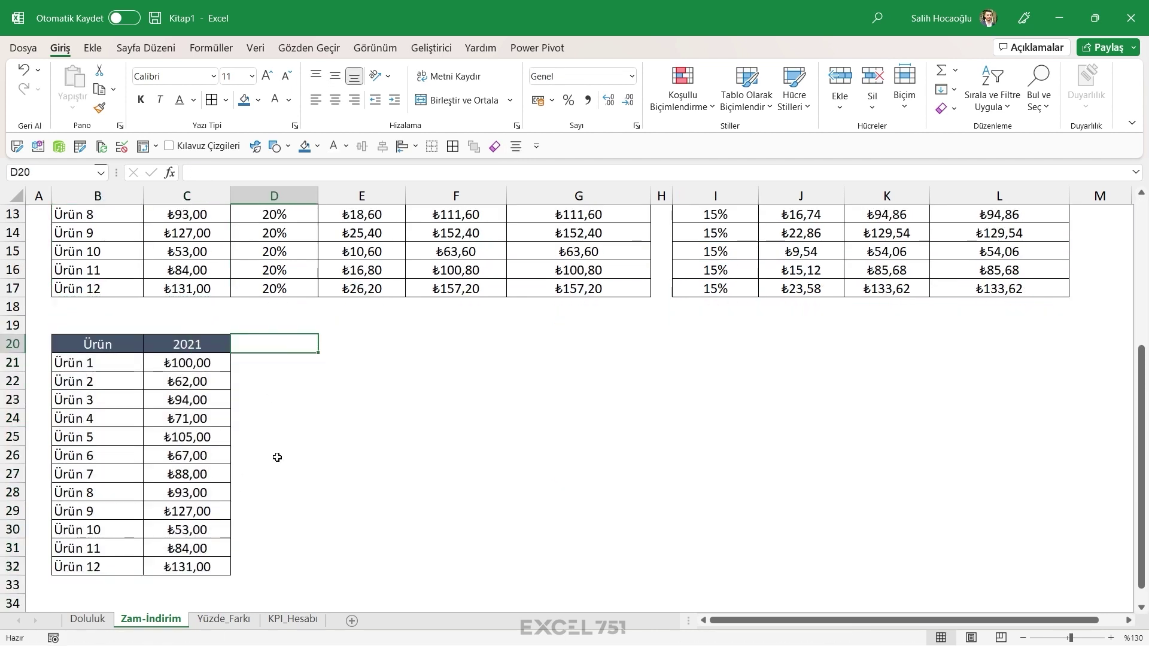
Enter =C21*(1+0,05) in D21 and fill it to D32, giving ₺105,00 to ₺137,55
click(271, 362)
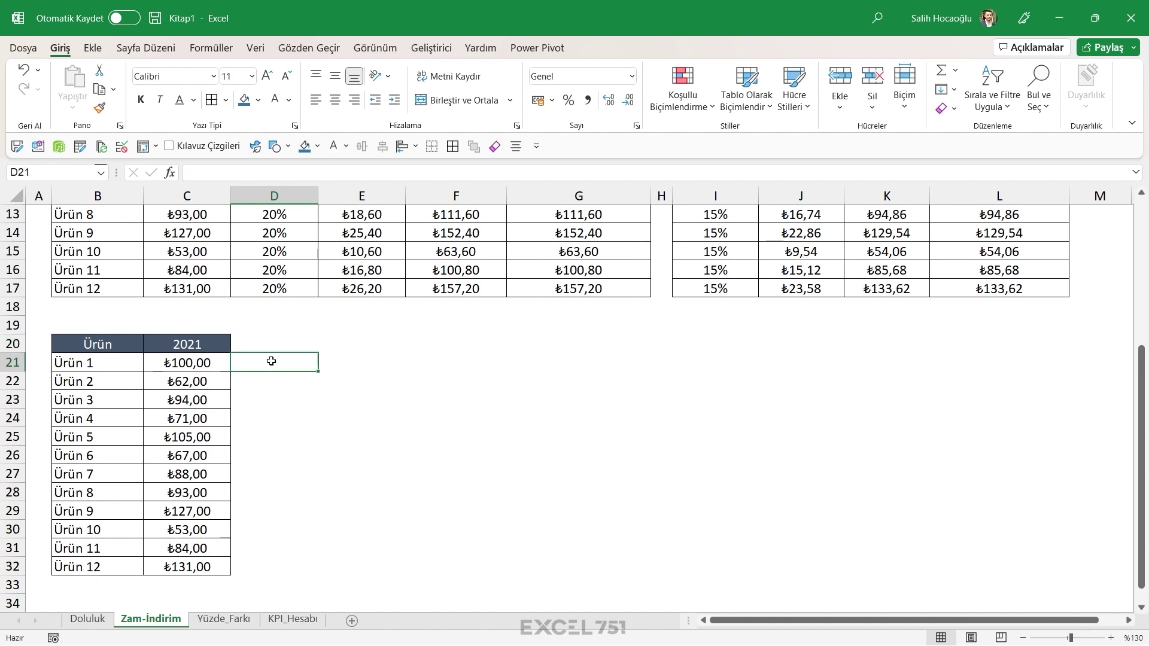
text(=)
key(Left)
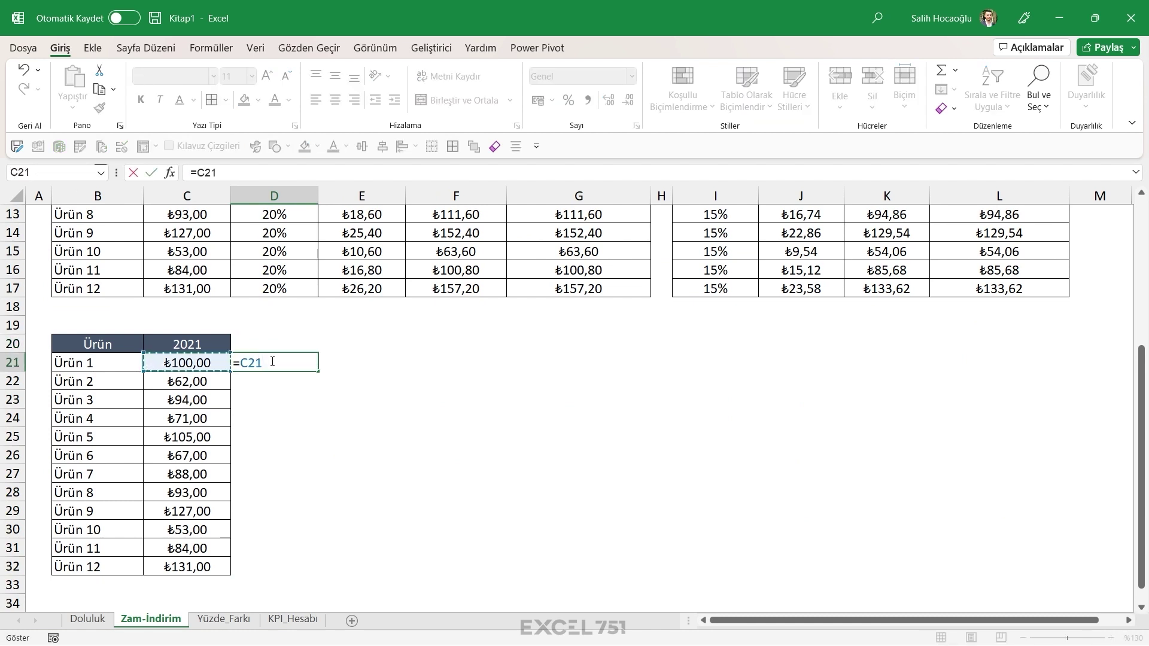
text(*(1+)
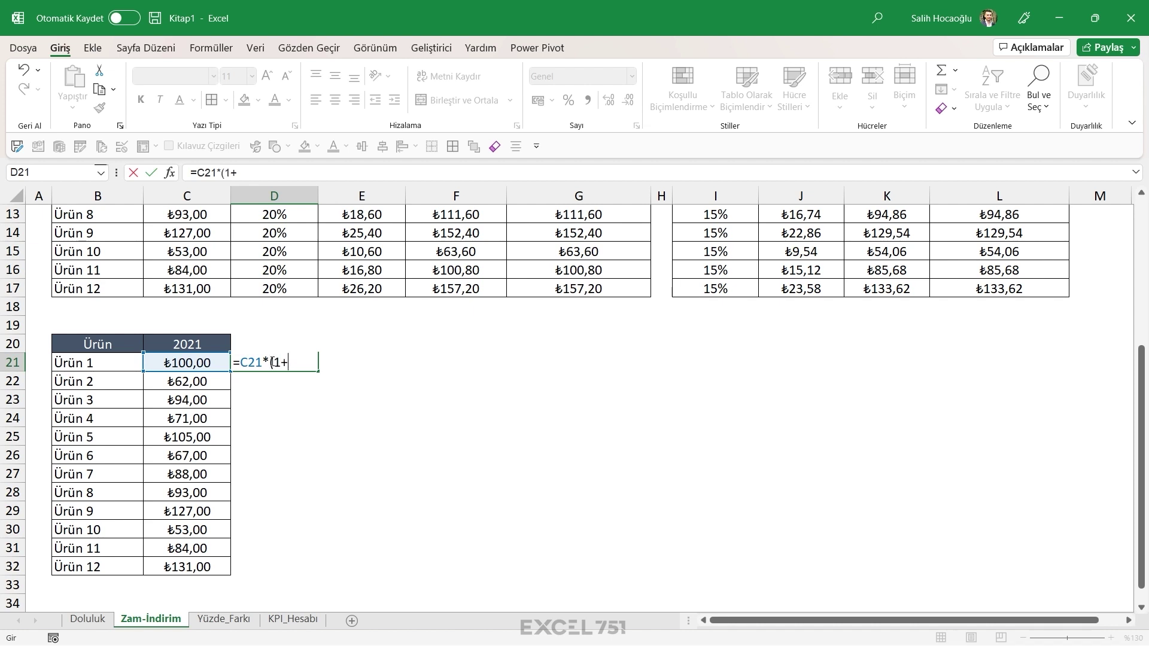
text(0,05)
key(Return)
click(312, 366)
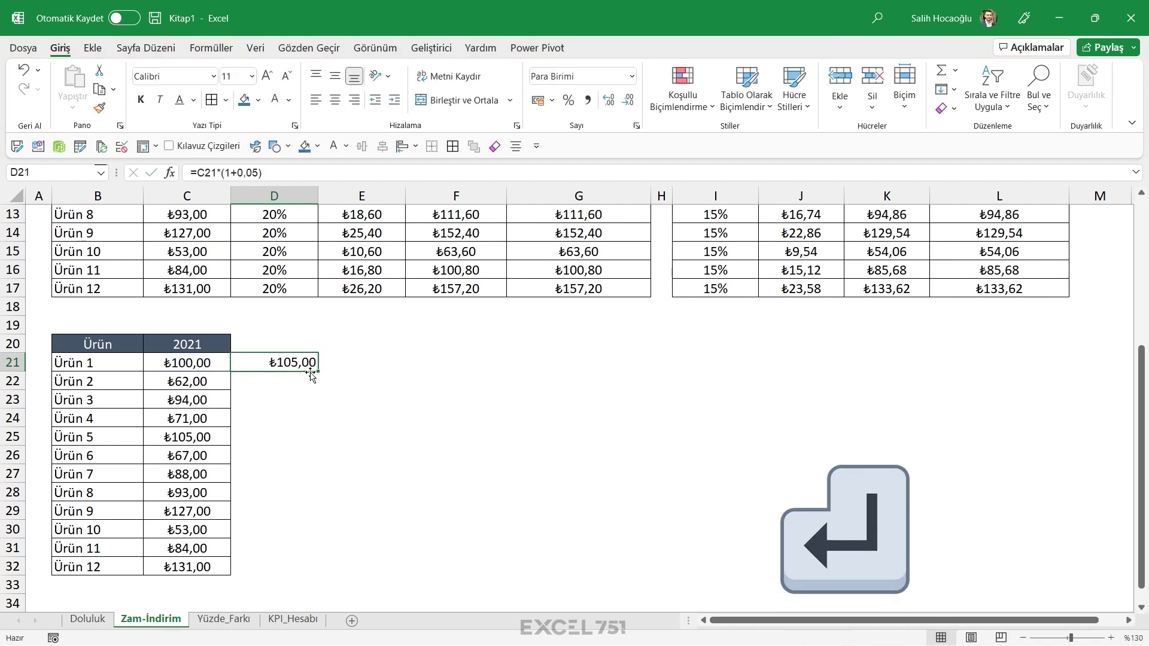
double_click(317, 373)
drag(308, 363, 197, 362)
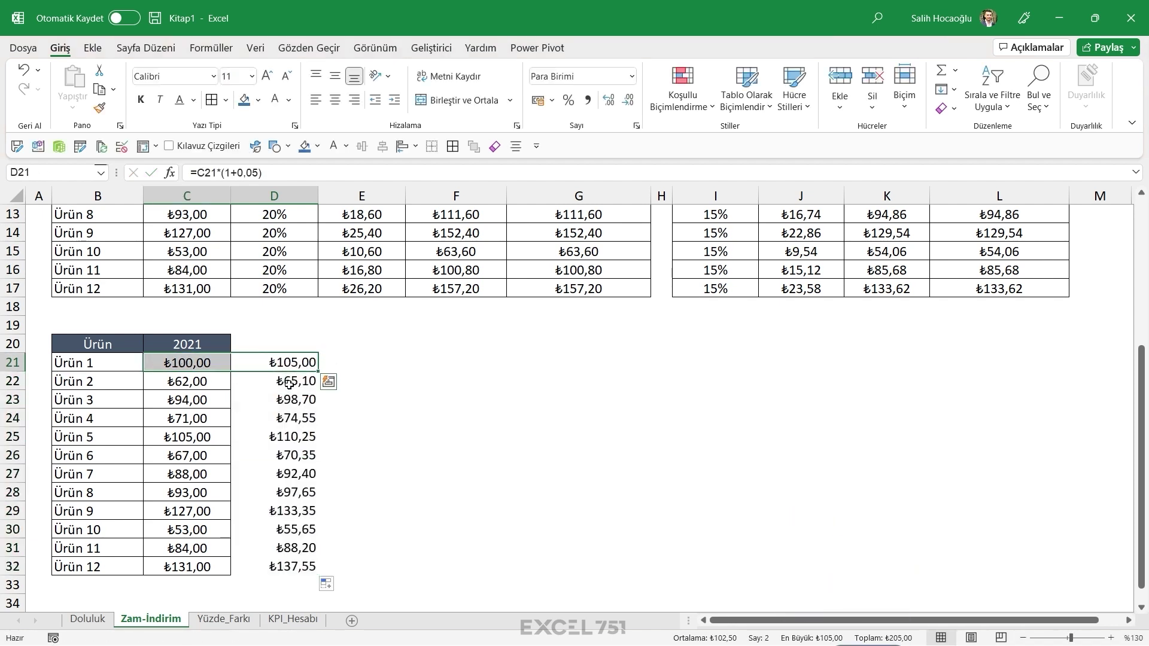
mouse_move(313, 381)
mouse_down()
mouse_move(219, 386)
mouse_move(223, 402)
mouse_up()
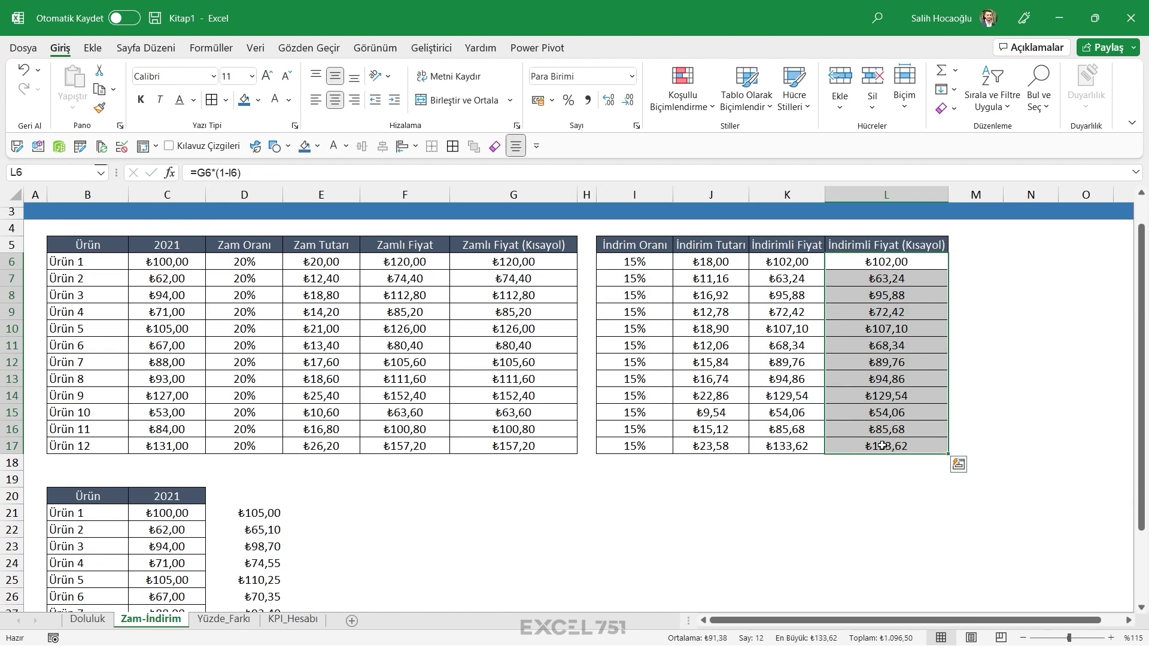
Review C21's value 100, D21's 5% formula, the Zam and İndirim Oranı rates, and L6
click(170, 516)
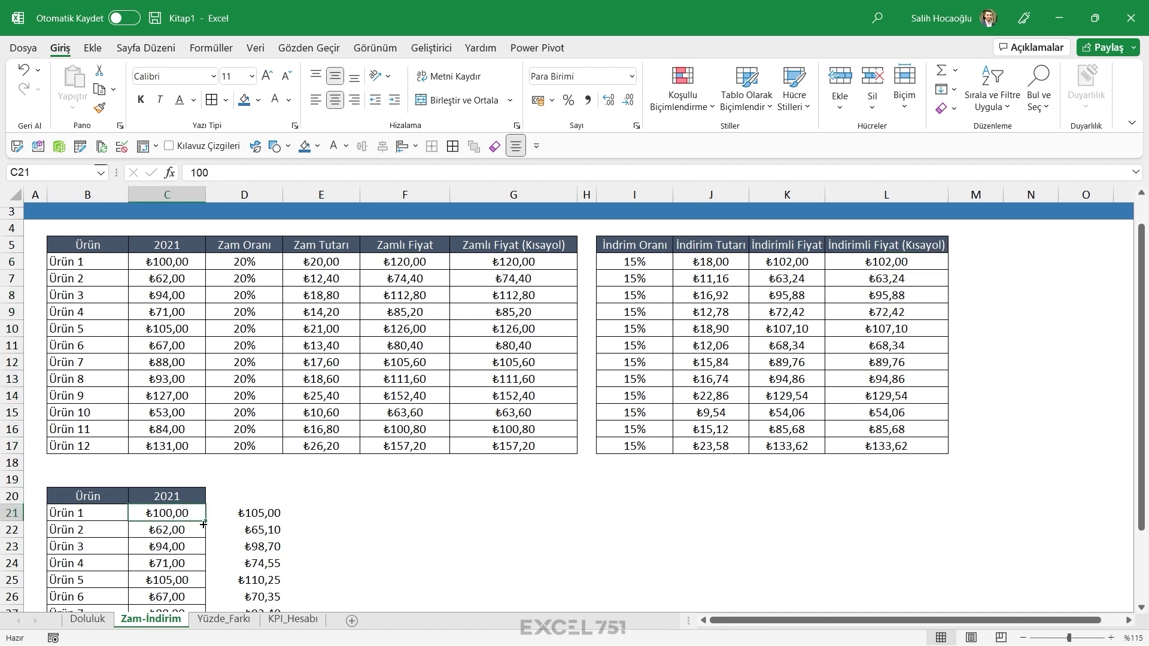
click(249, 515)
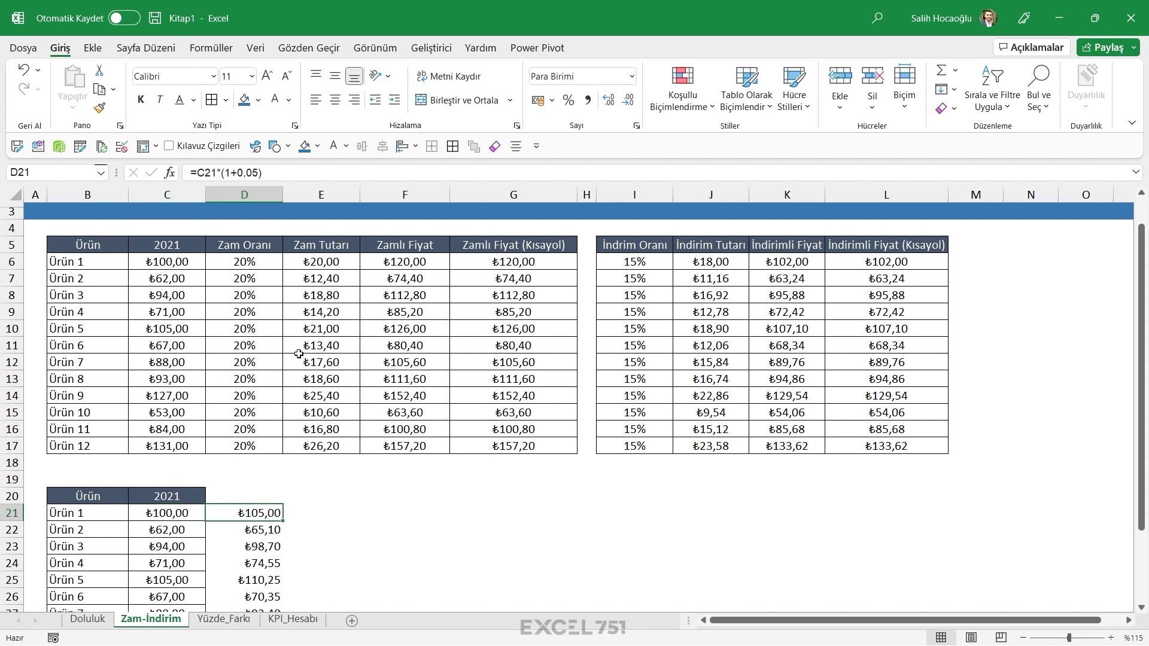
drag(272, 262, 269, 426)
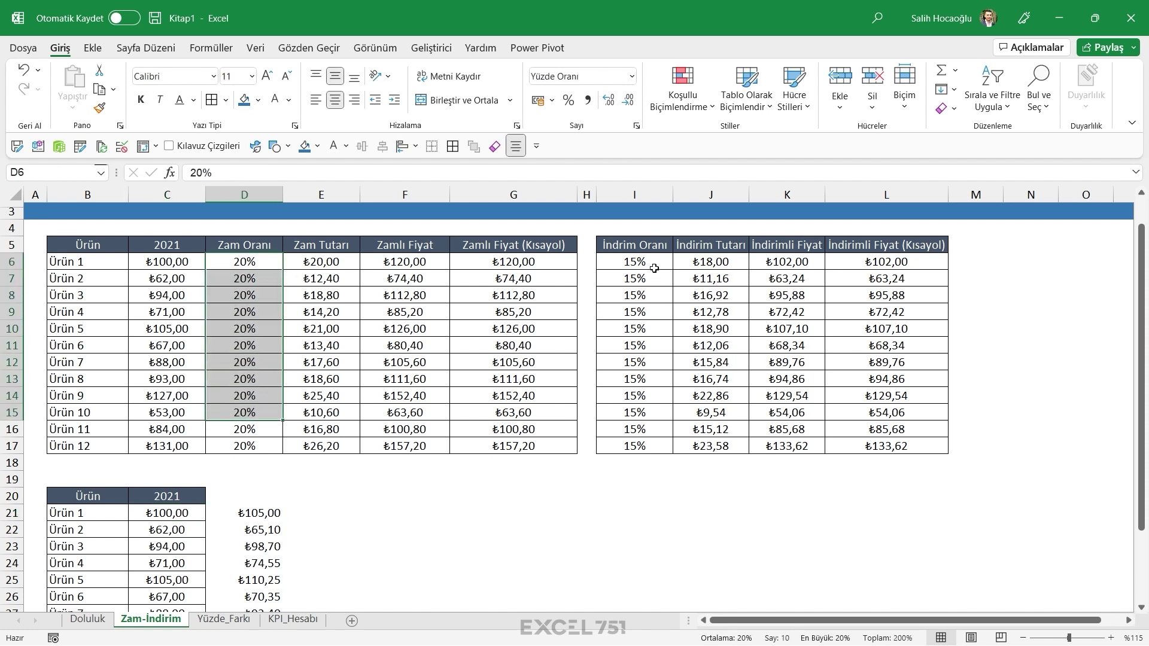
drag(653, 264, 651, 425)
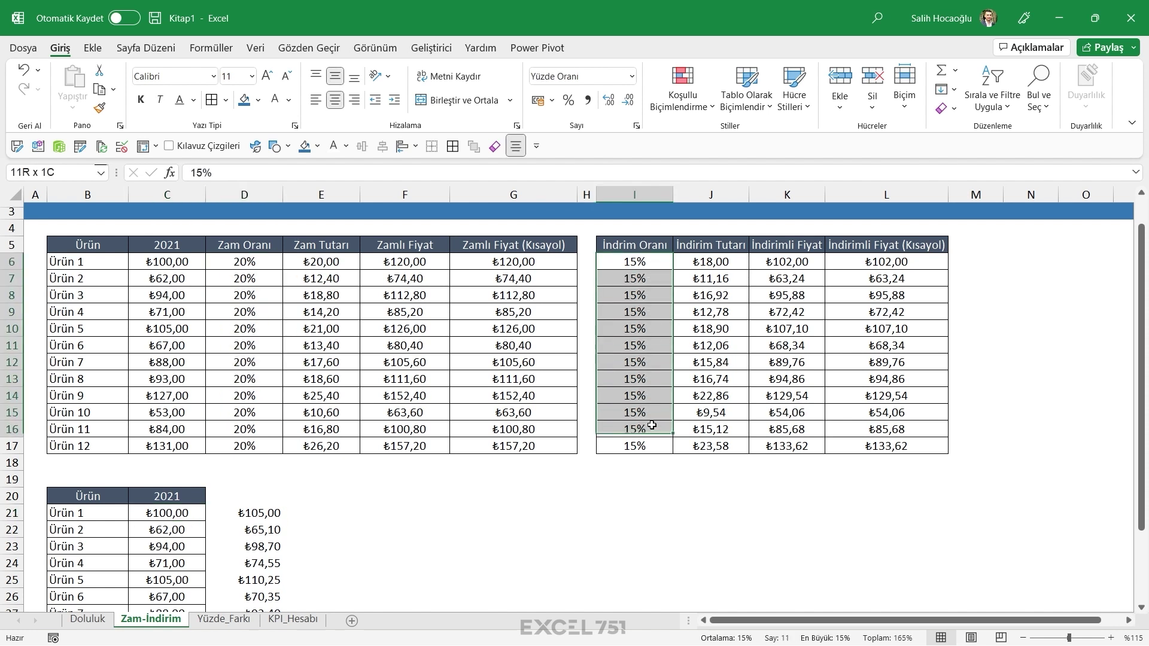
click(923, 262)
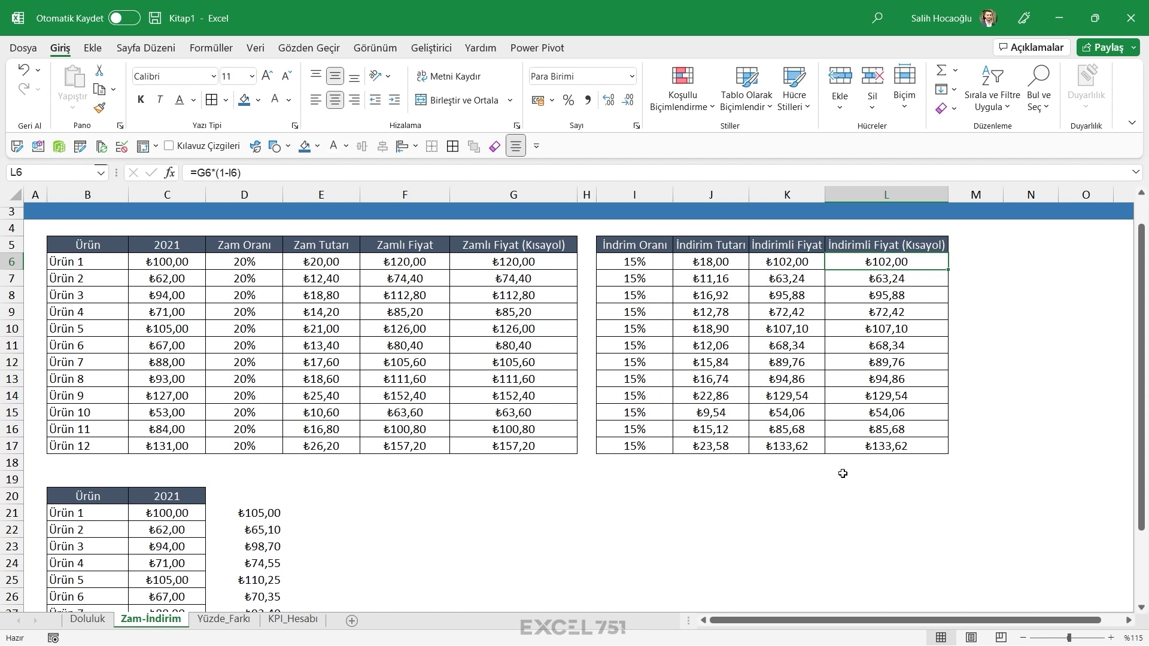
scroll(438, 535, up, 1)
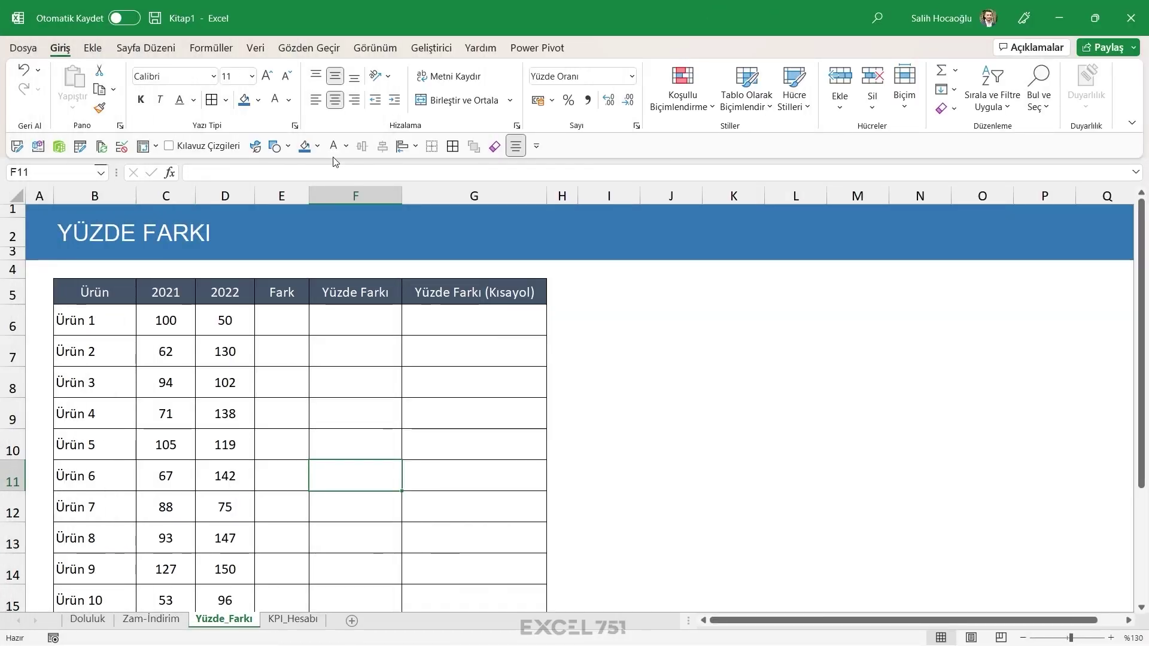
Widen column E and look over the product names and 2021/2022 values
drag(309, 196, 363, 201)
drag(95, 322, 96, 479)
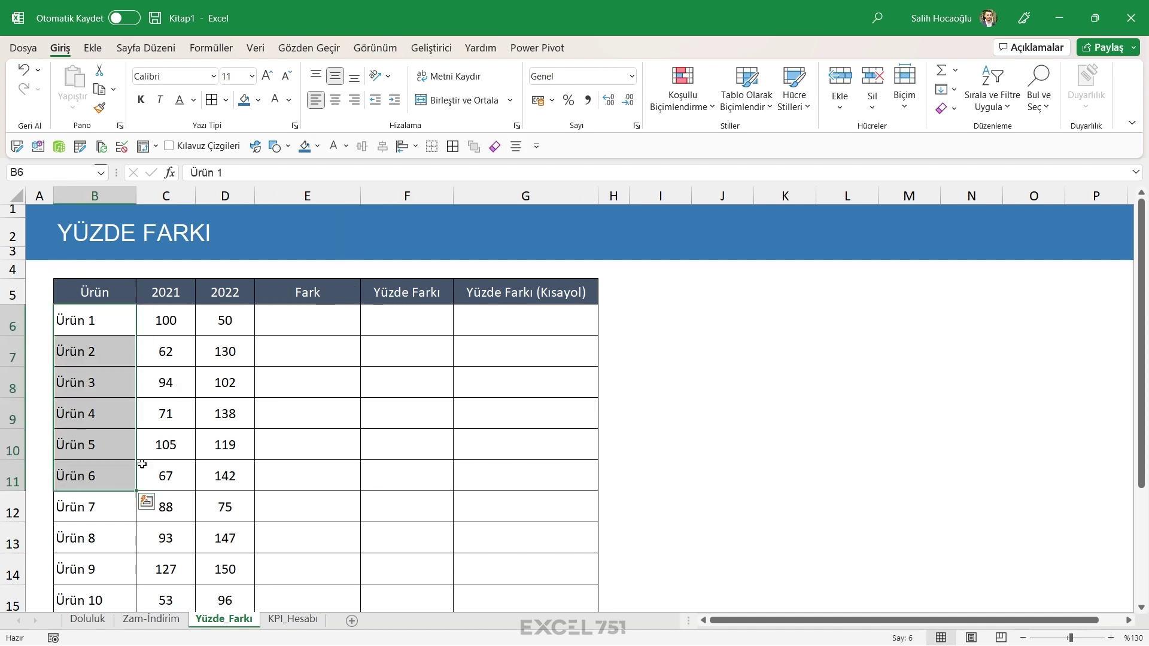
drag(212, 323, 209, 413)
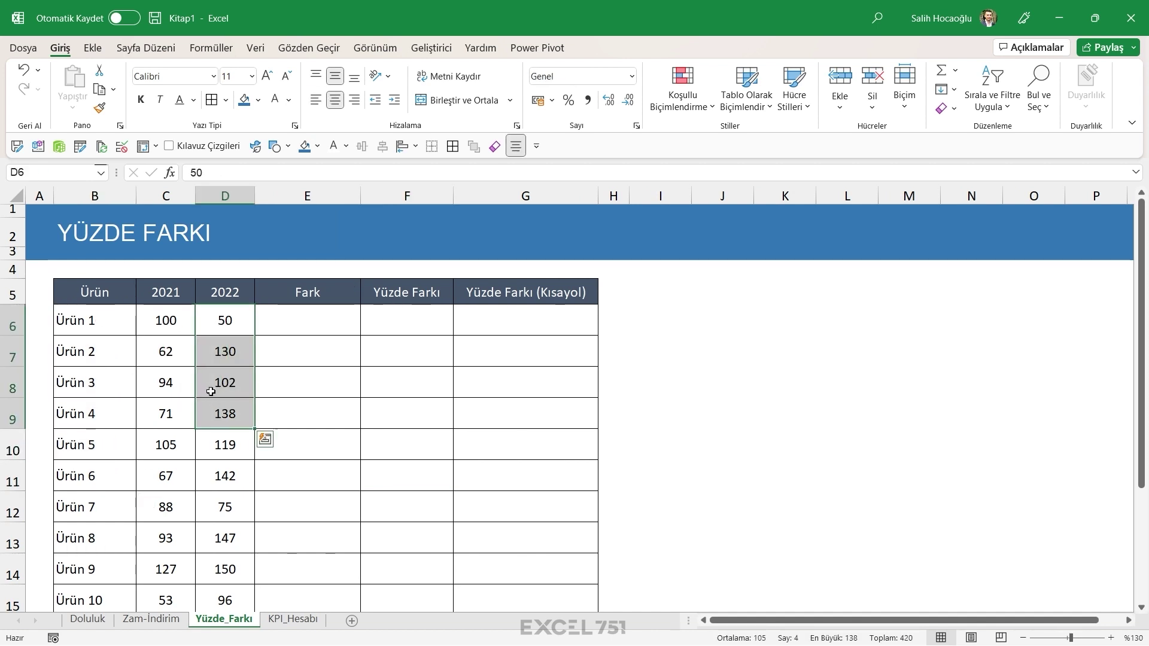
drag(165, 321, 164, 443)
scroll(170, 446, down, 2)
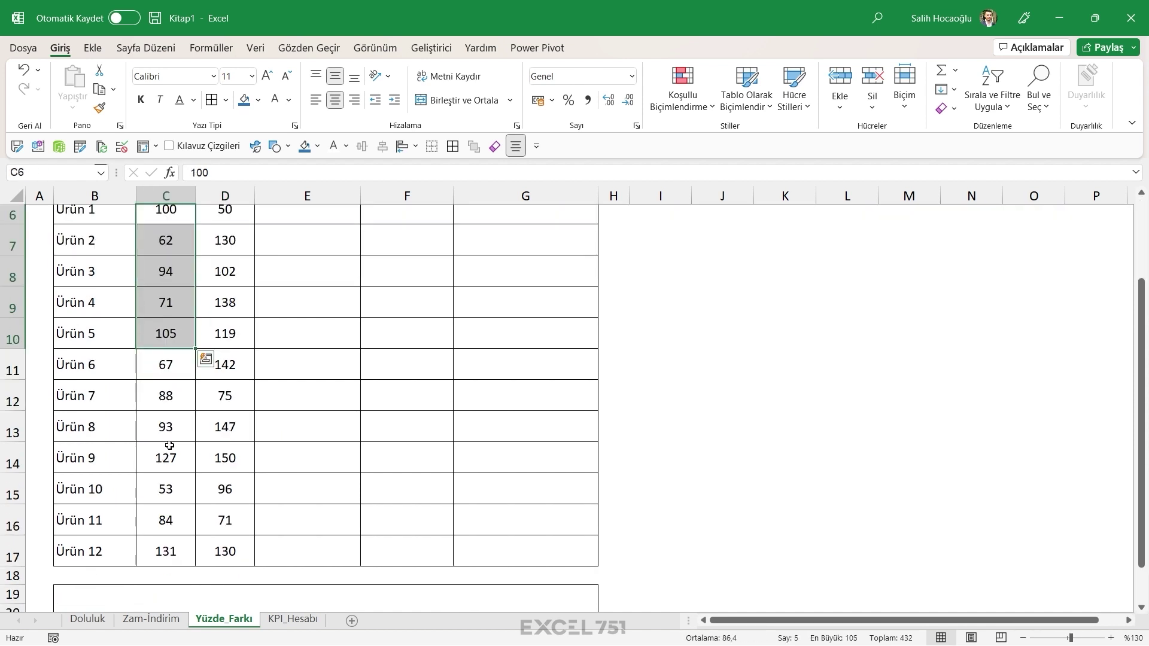
scroll(169, 445, up, 2)
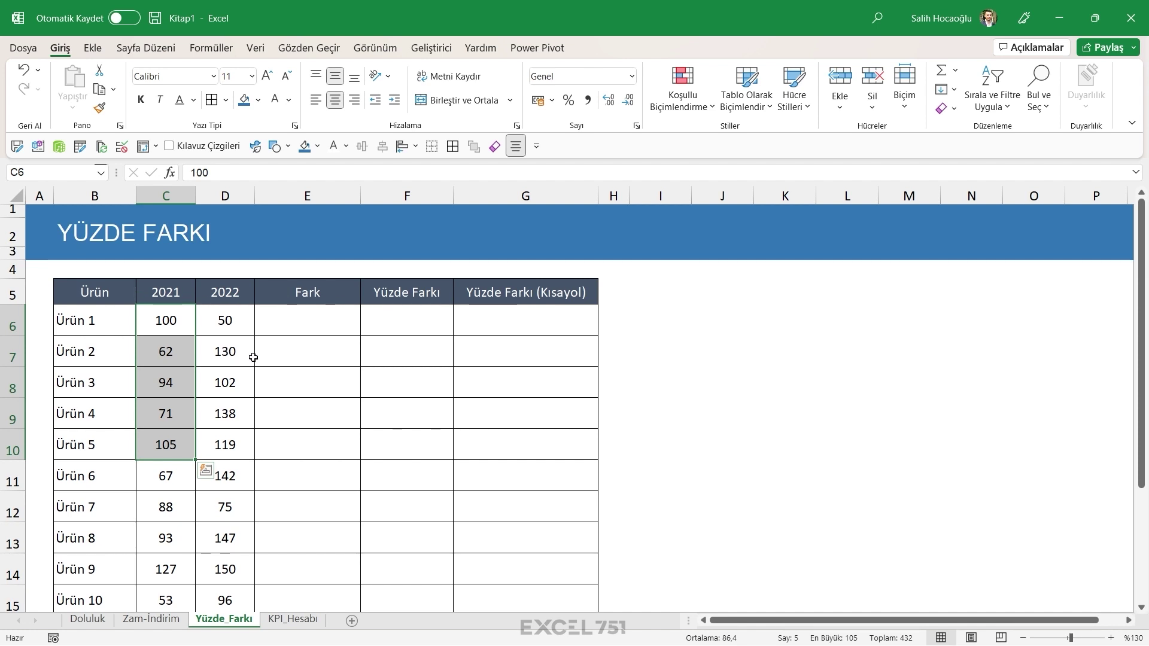
Enter =D6-C6 in E6 and fill the Fark column down for all products
key(Right)
key(Right)
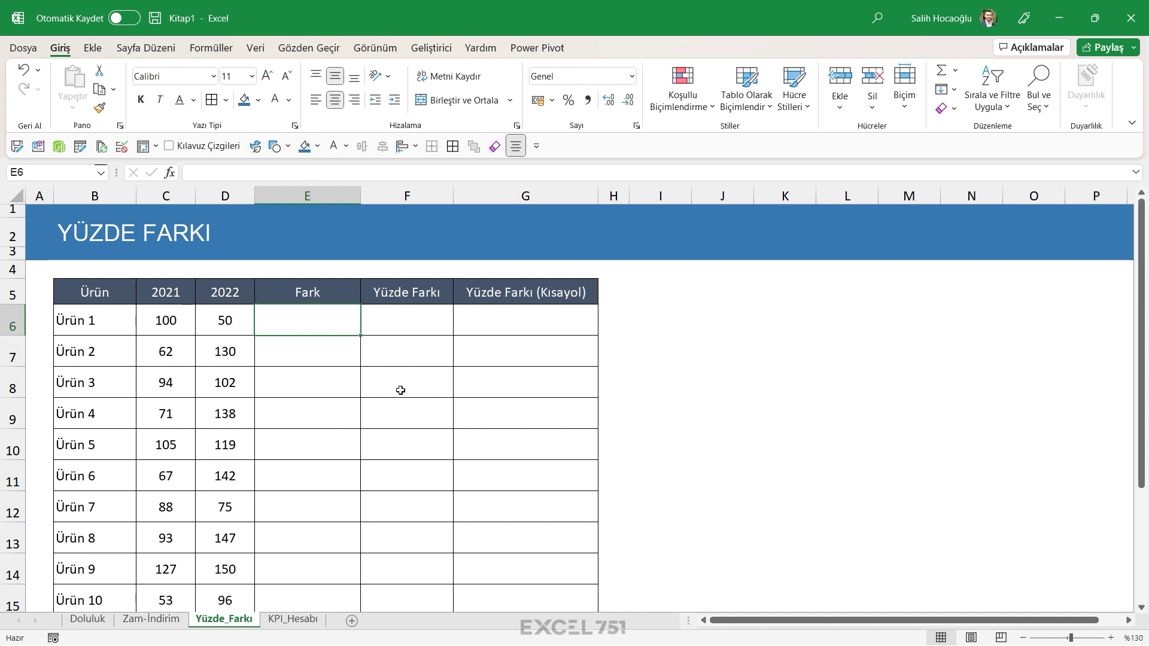
text(=)
key(Left)
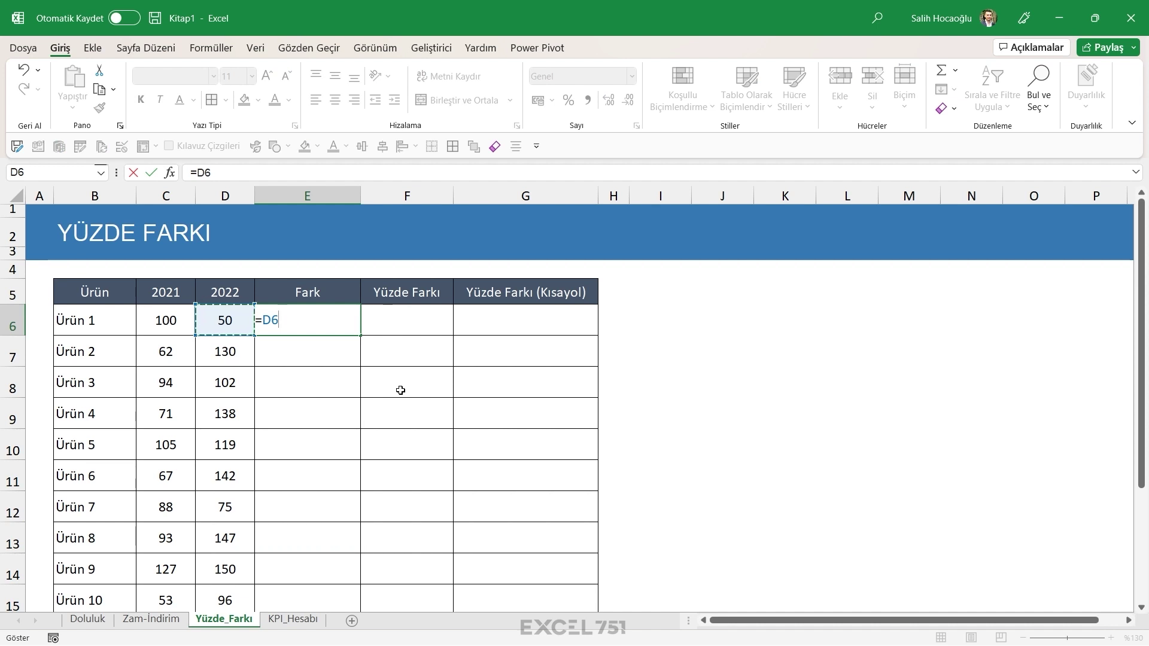
text(-)
key(Left)
key(Left)
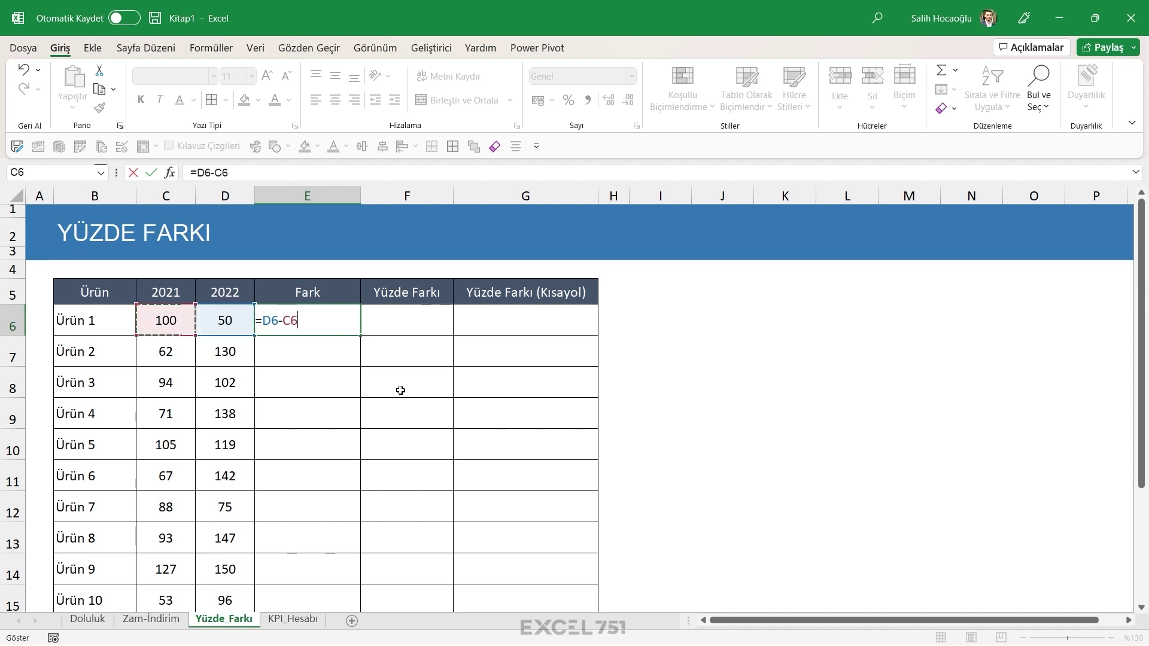
key(Return)
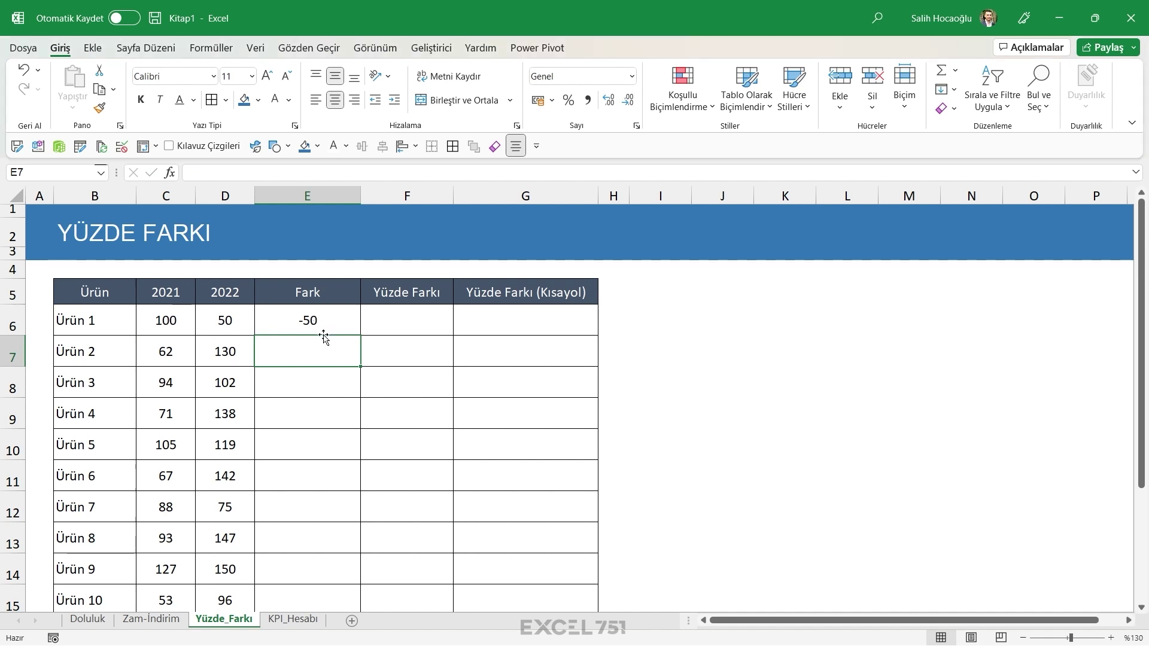
click(327, 323)
double_click(361, 335)
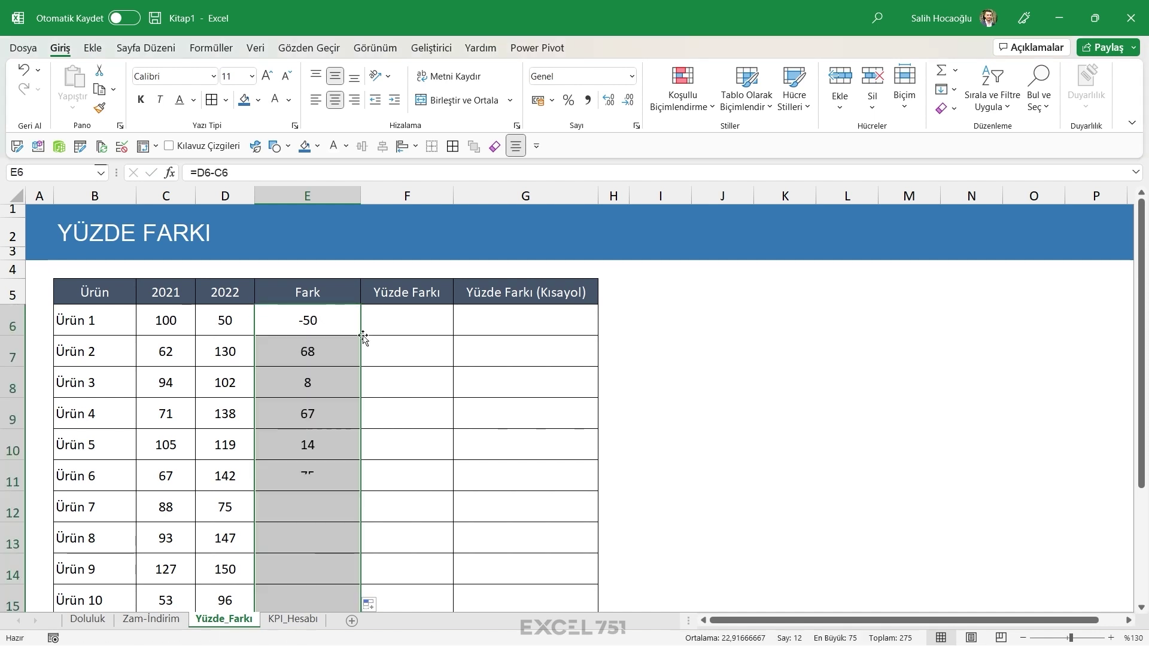
Check the Fark results for Ürün 7 and 8 against the 2021 and 2022 values
scroll(320, 473, down, 1)
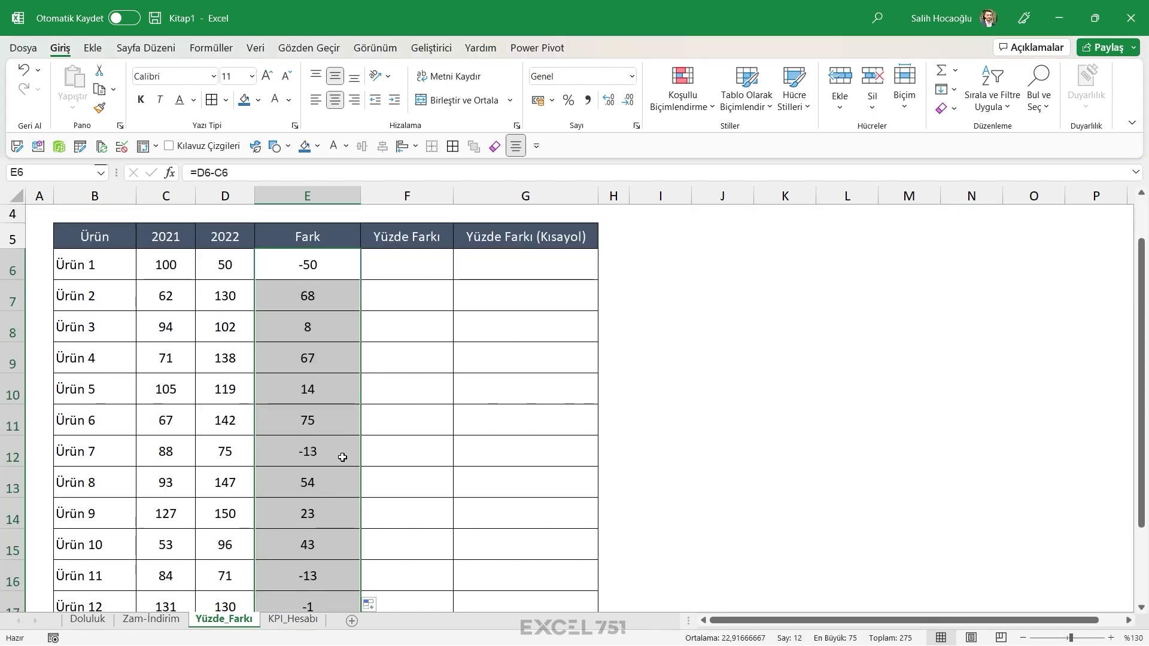
click(310, 481)
drag(189, 484, 321, 489)
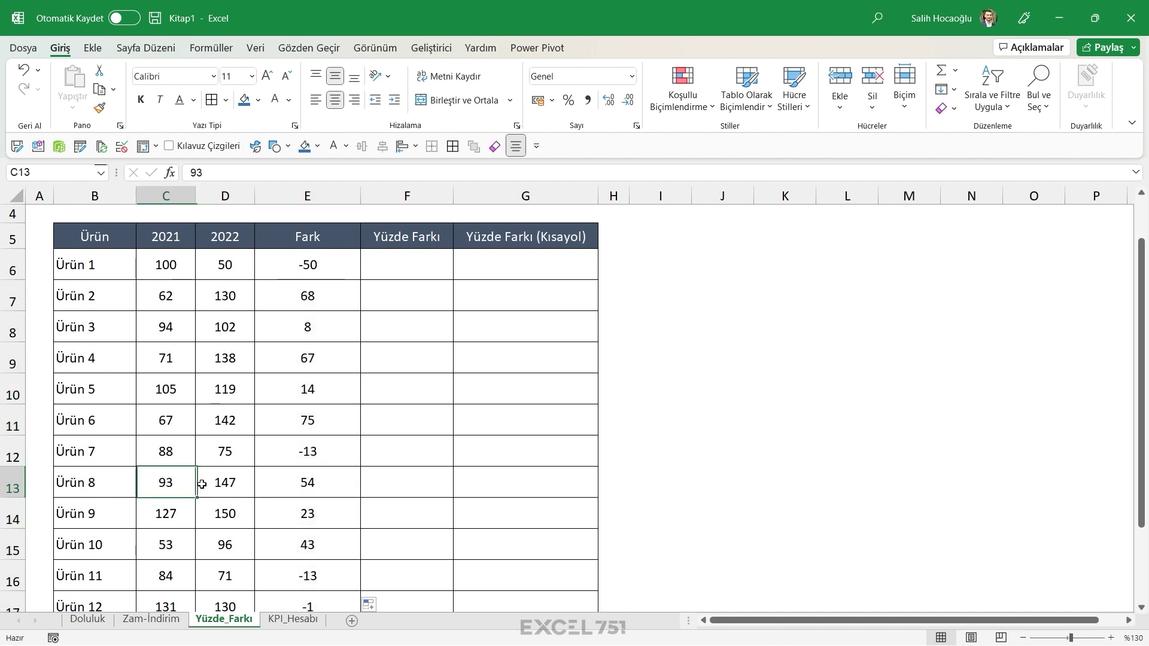
click(318, 458)
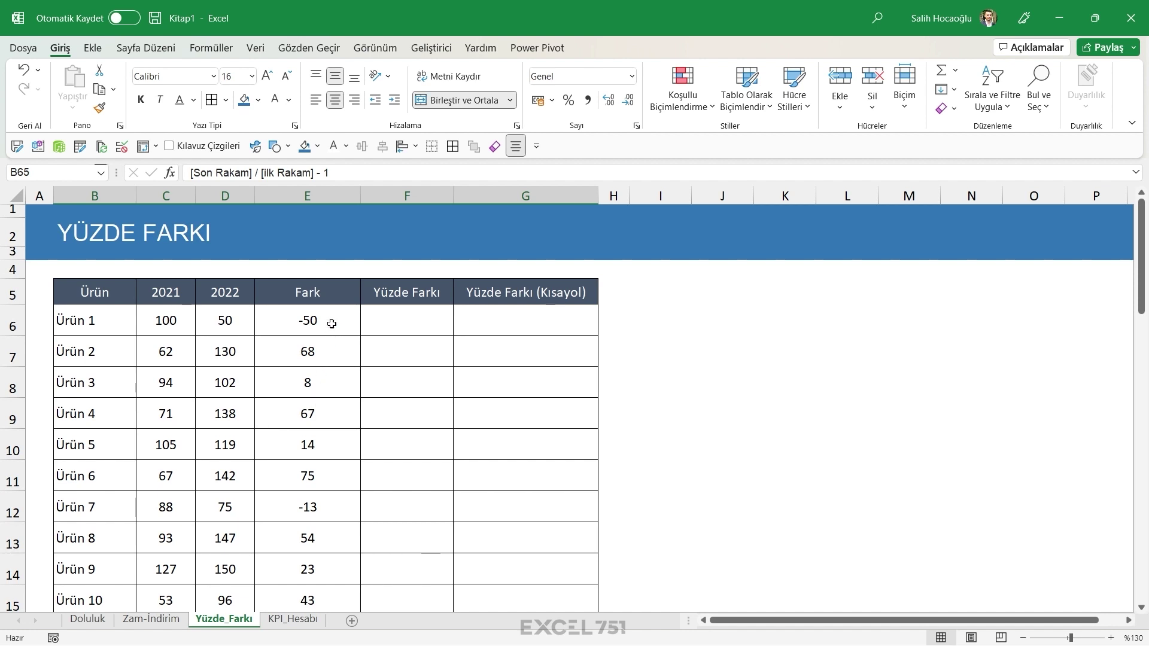
drag(331, 324, 333, 537)
ctrl+drag(170, 321, 155, 542)
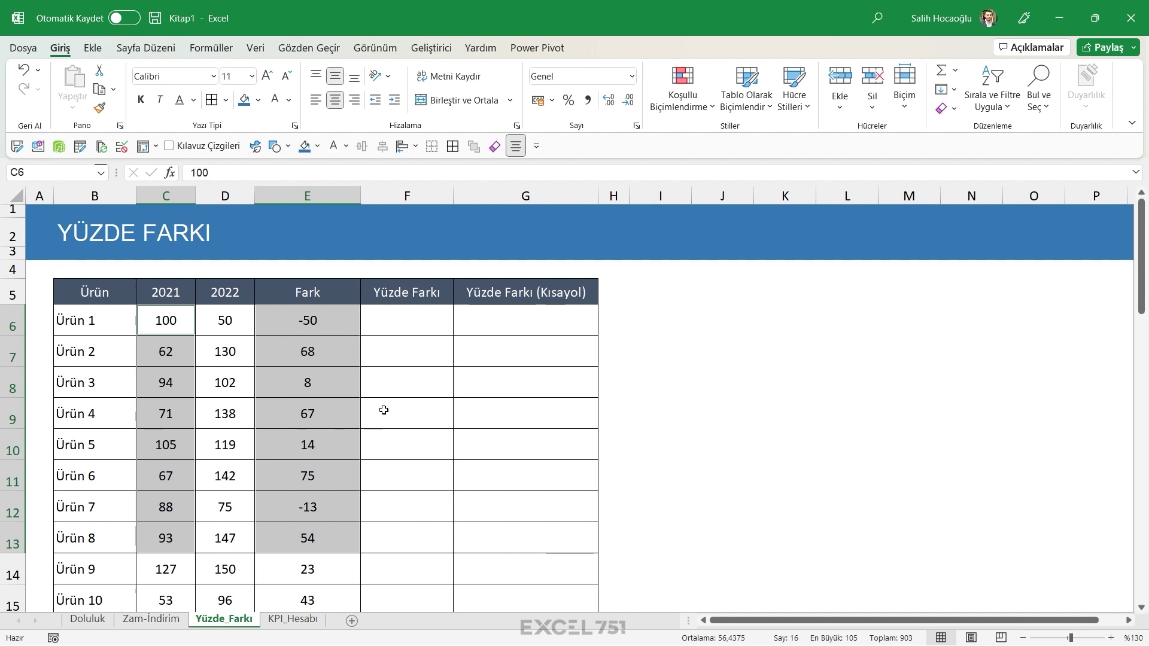
click(415, 327)
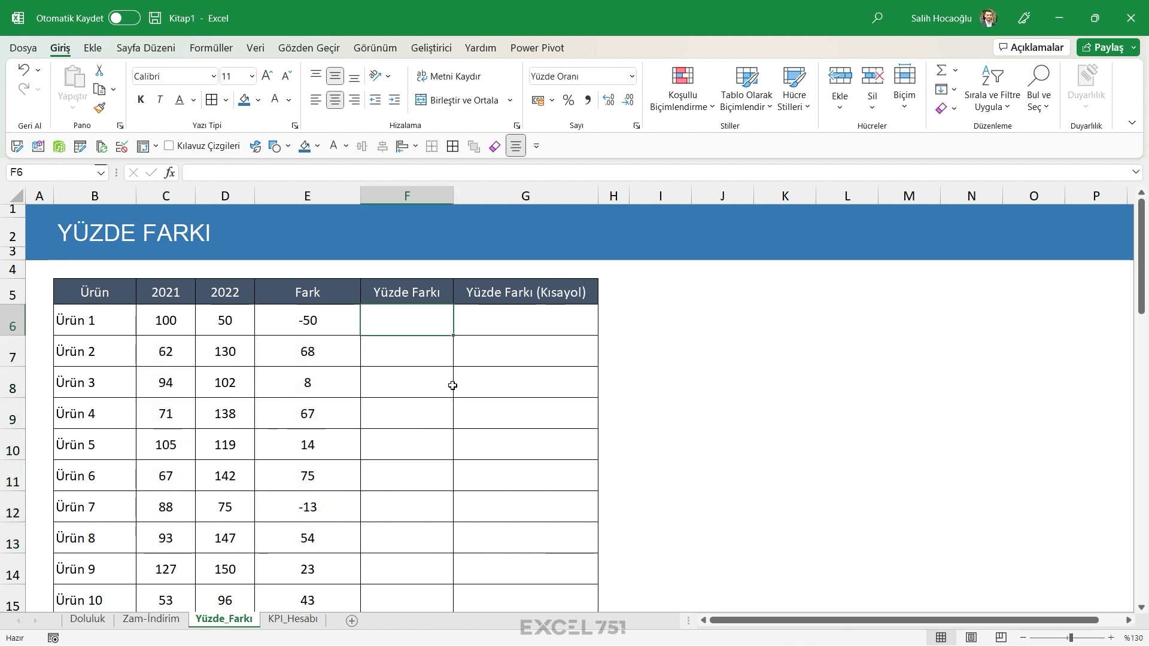
Enter =E6/C6 in F6 and fill the Yüzde Farkı column down, starting at -50%
text(=)
click(309, 323)
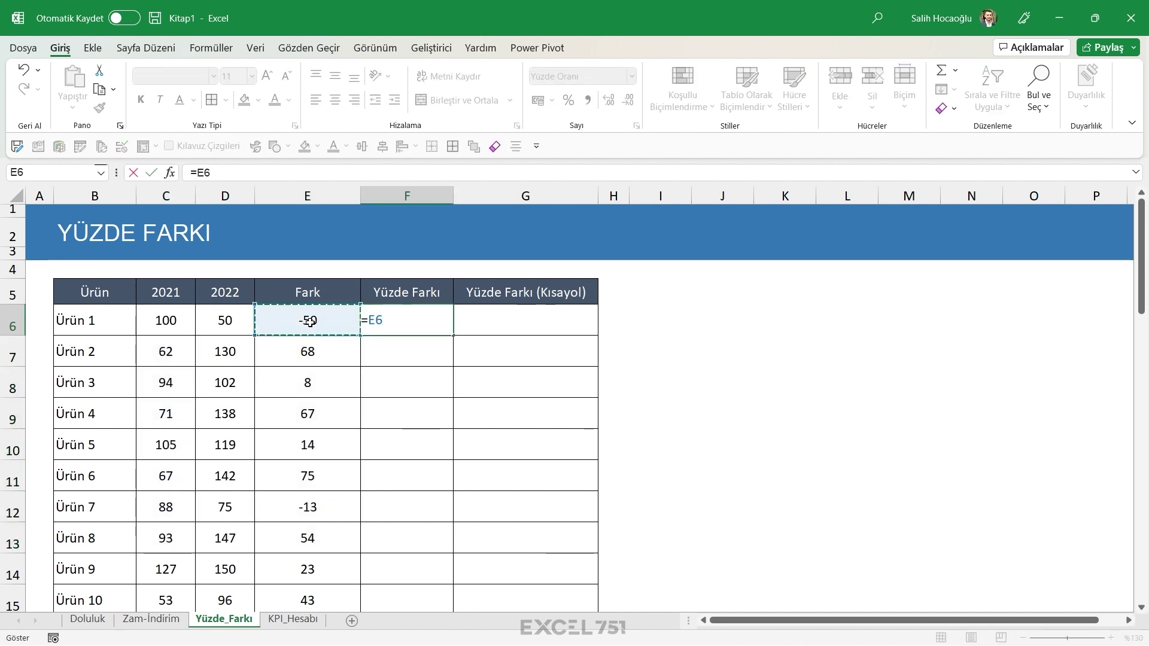
text(/)
click(178, 319)
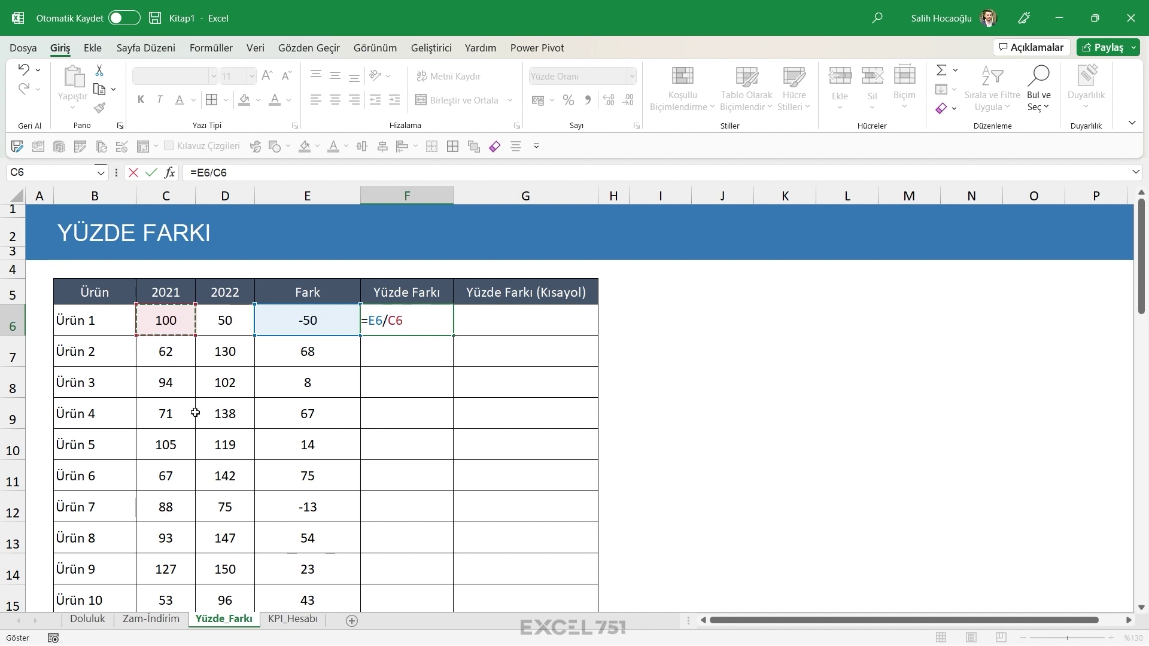
key(Return)
click(419, 326)
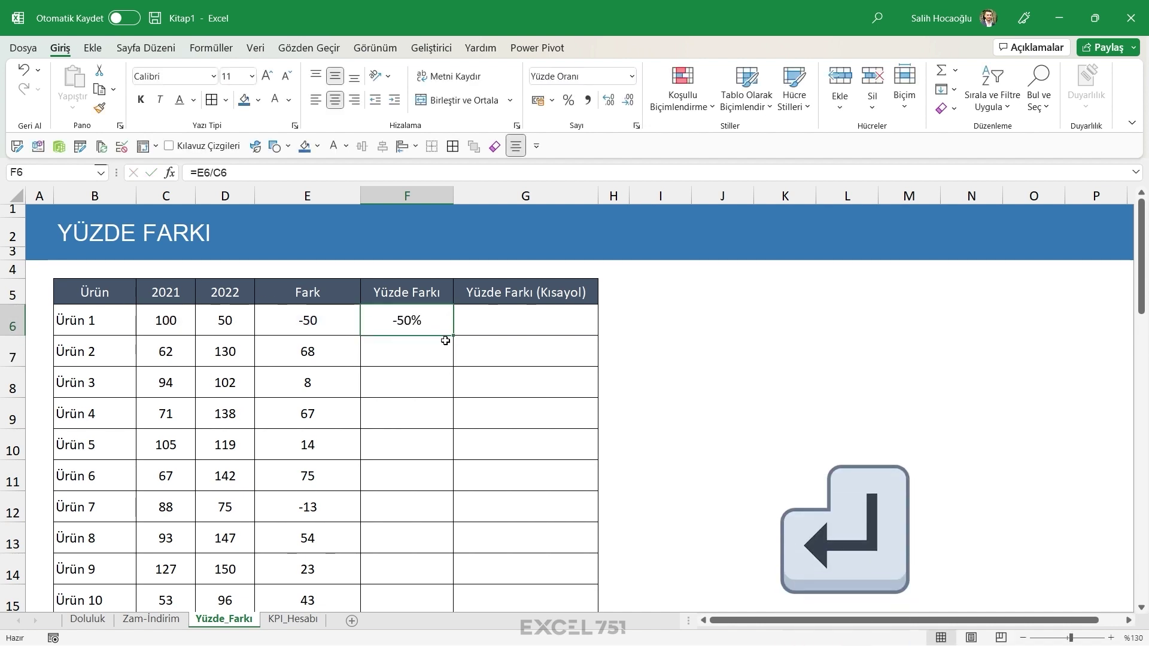
double_click(453, 336)
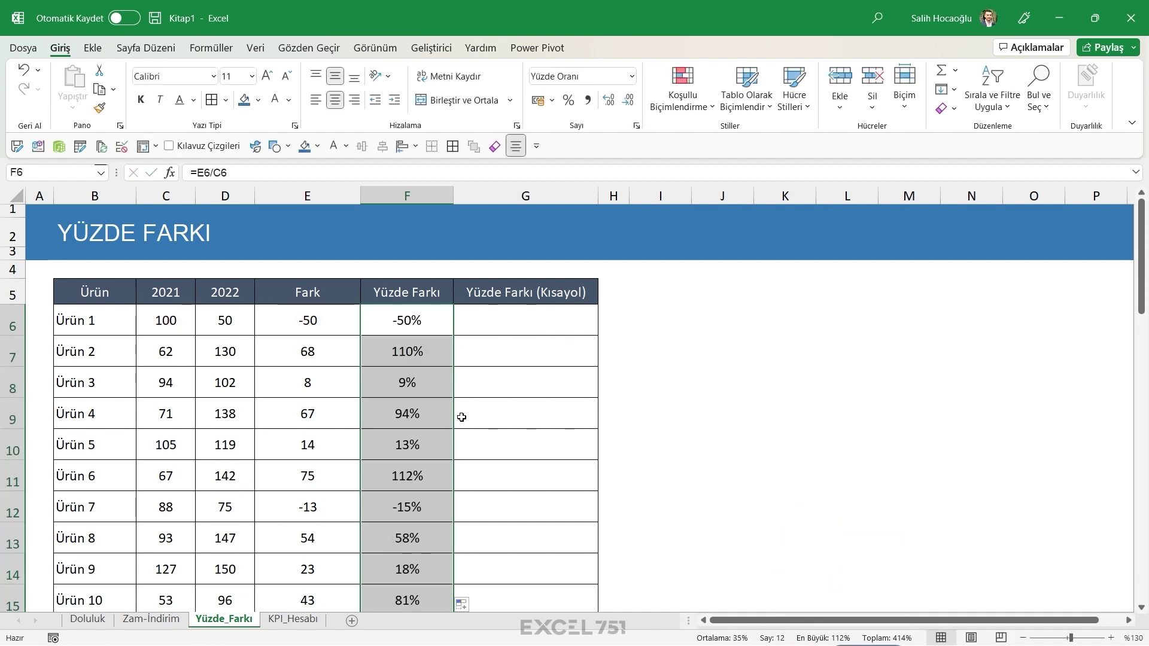
Verify the Ürün 2 row (62, 130) plus the Ürün 3 and Ürün 7 percentage results
click(413, 319)
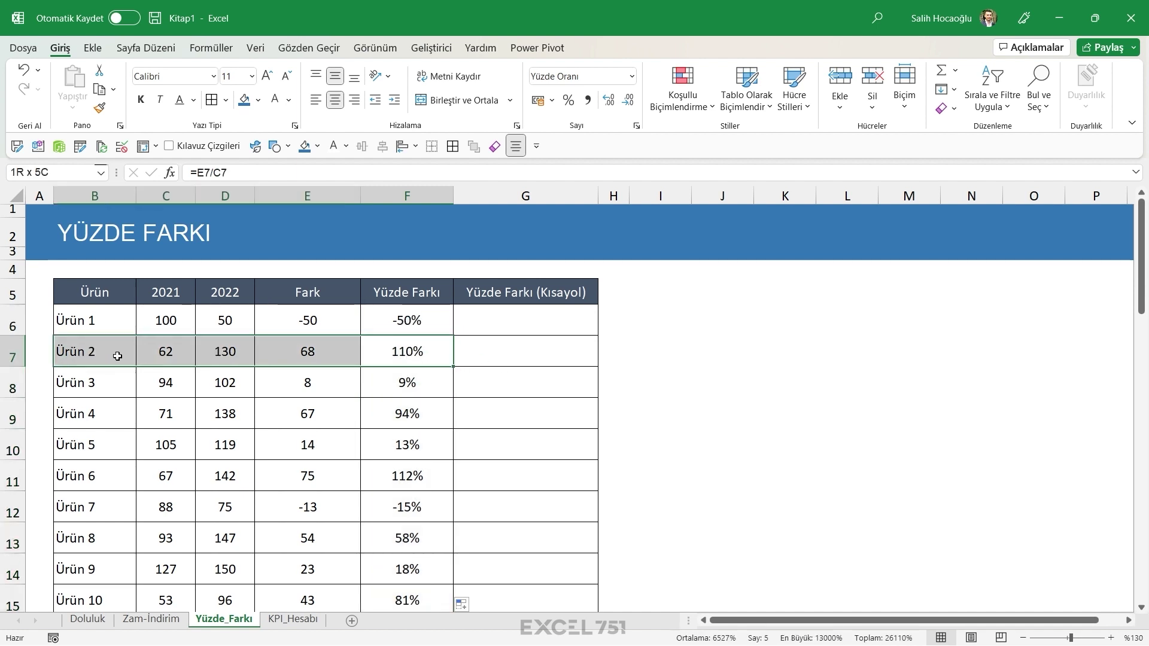
drag(417, 361, 162, 354)
click(166, 353)
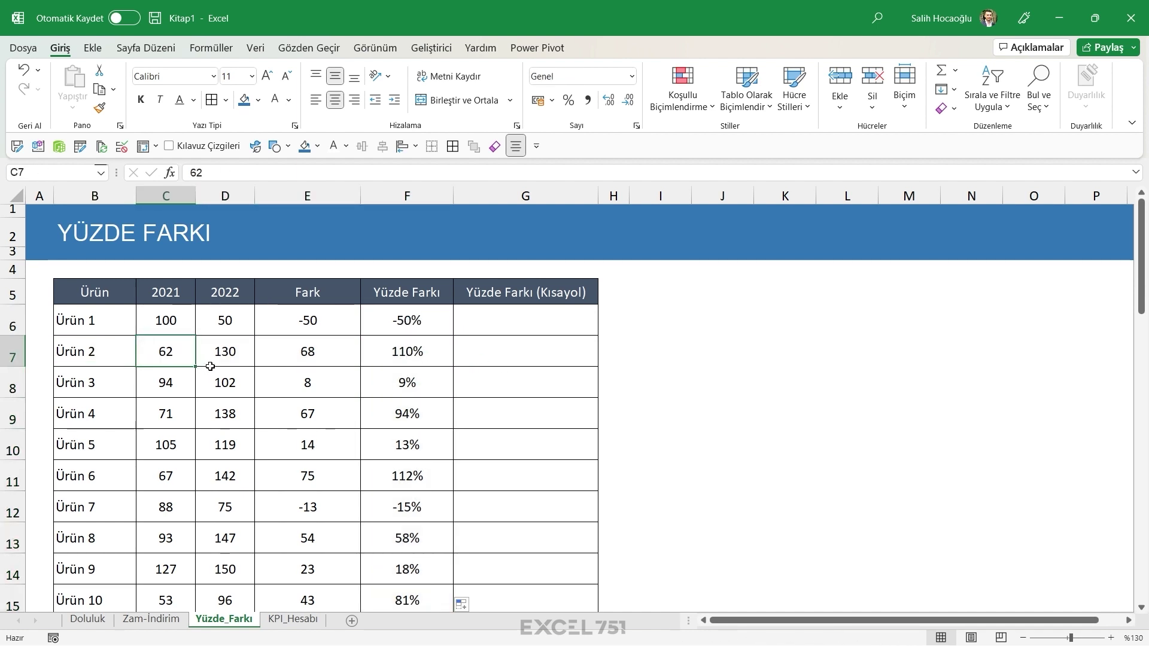
click(228, 363)
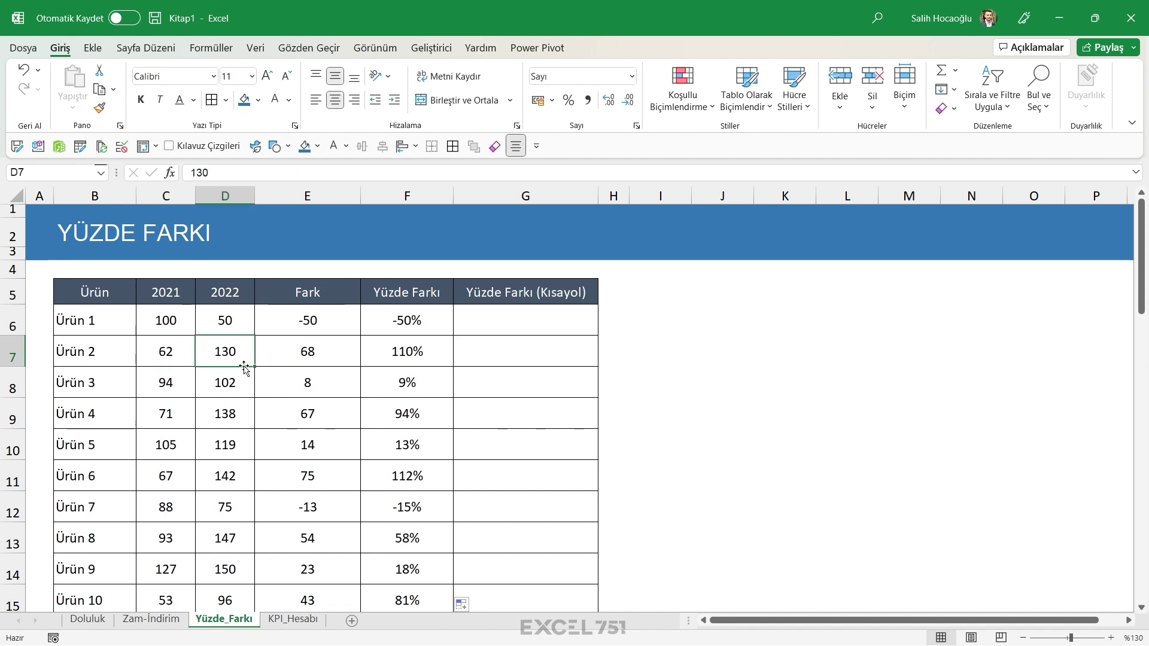
click(316, 356)
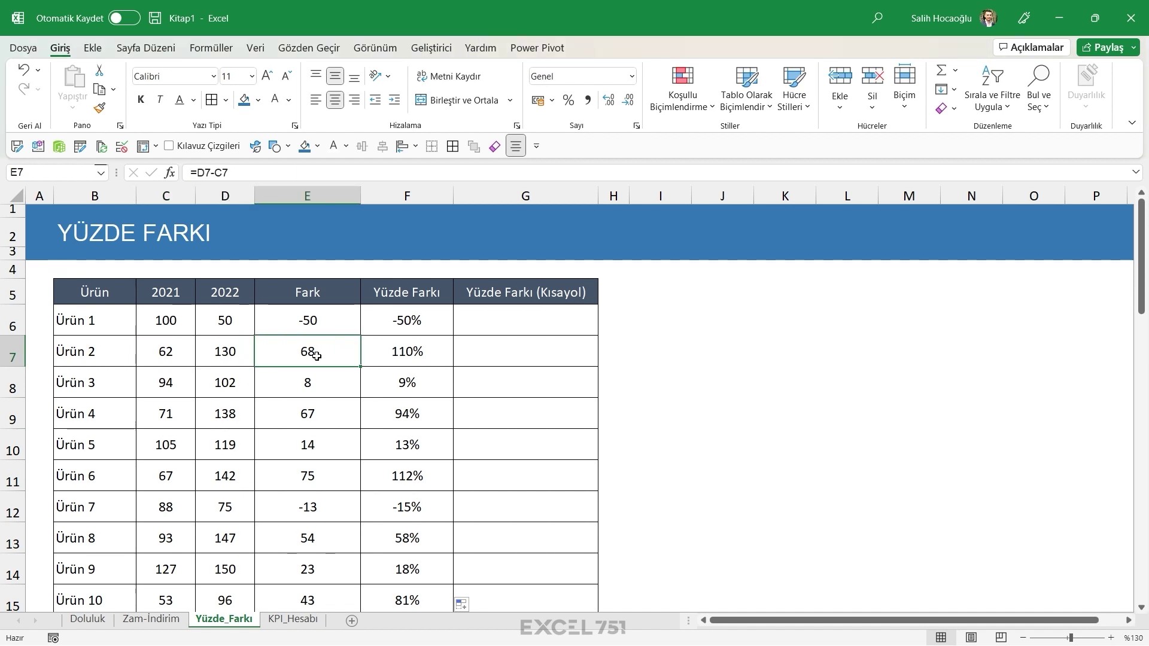
click(424, 361)
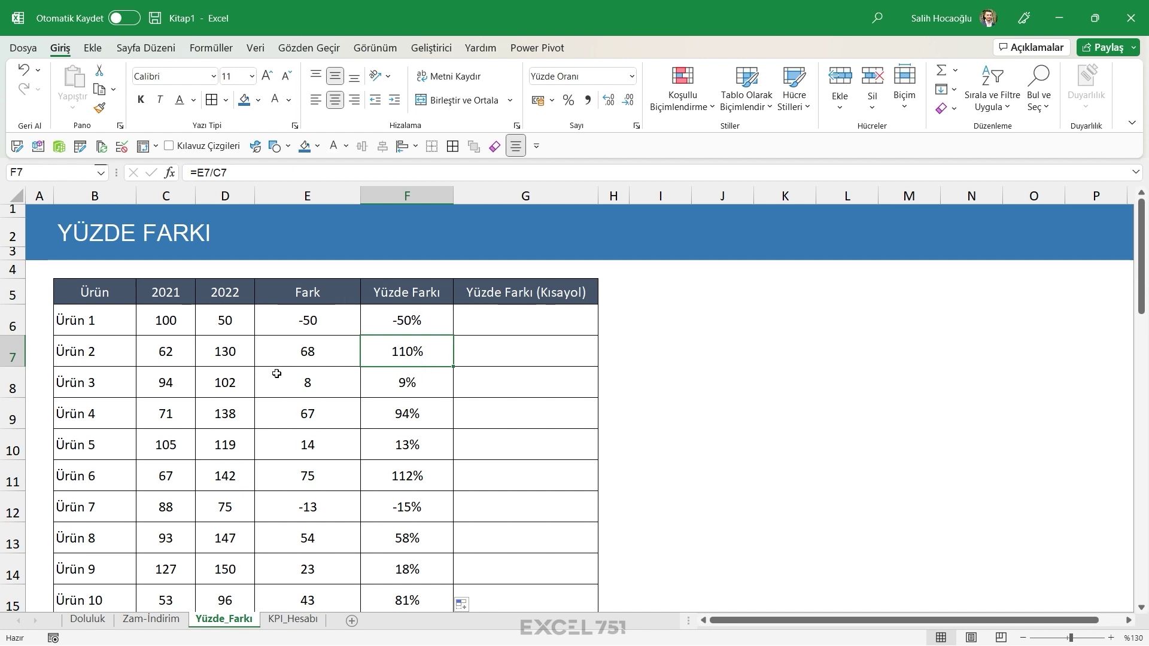
click(417, 390)
scroll(416, 389, down, 1)
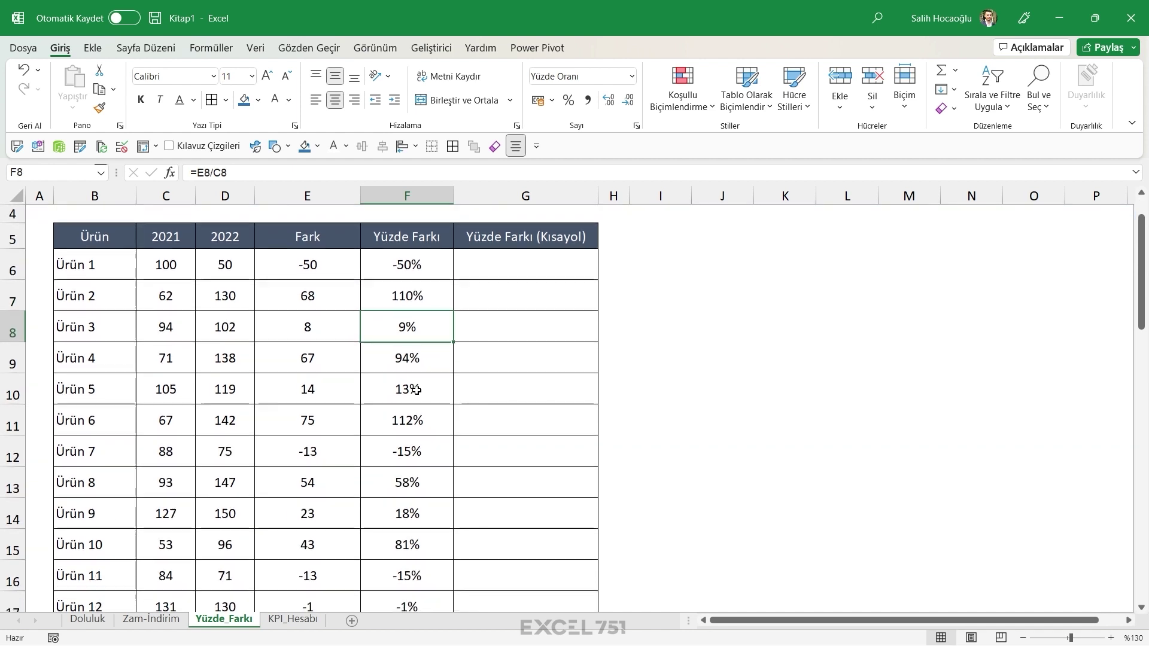
click(422, 463)
mouse_move(422, 462)
mouse_down()
mouse_move(172, 458)
mouse_move(538, 456)
mouse_up()
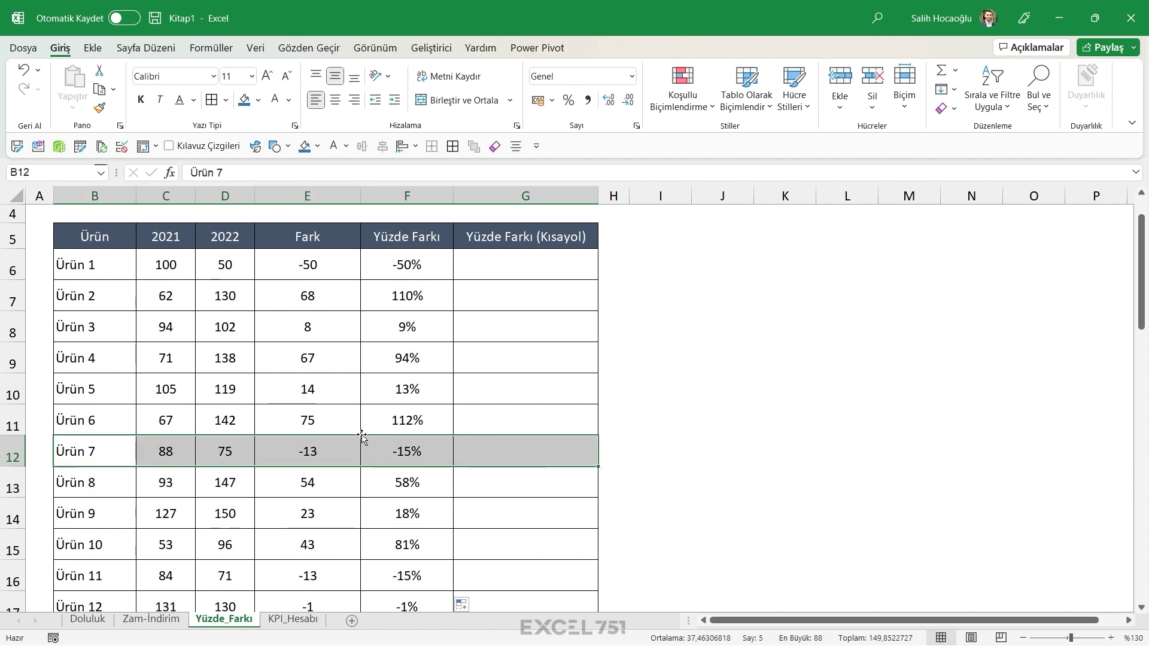
Compare the Fark and Yüzde Farkı columns and select the first empty Yüzde Farkı (Kısayol) cell
scroll(362, 436, up, 1)
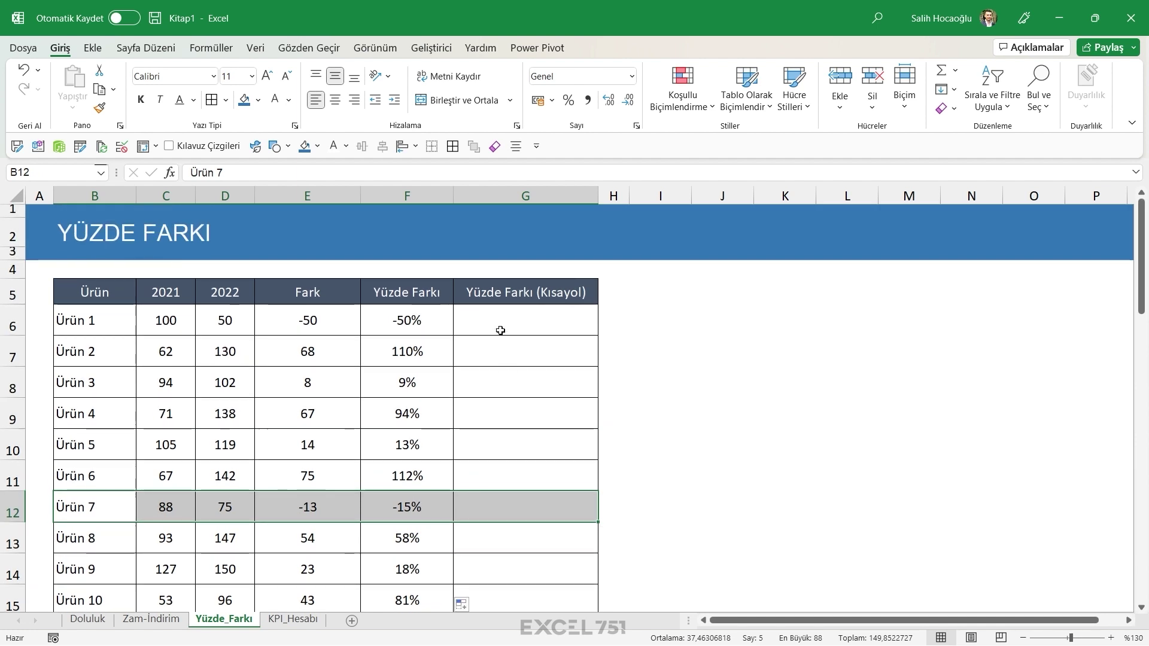
drag(302, 323, 337, 489)
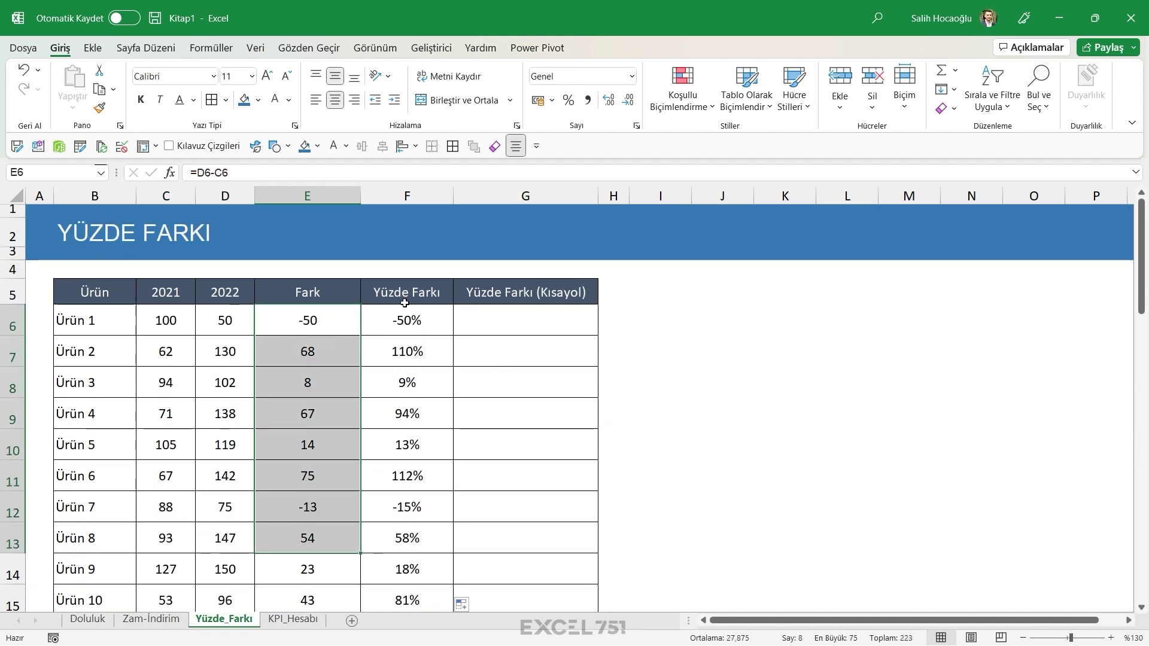
drag(407, 324, 354, 569)
drag(522, 331, 522, 566)
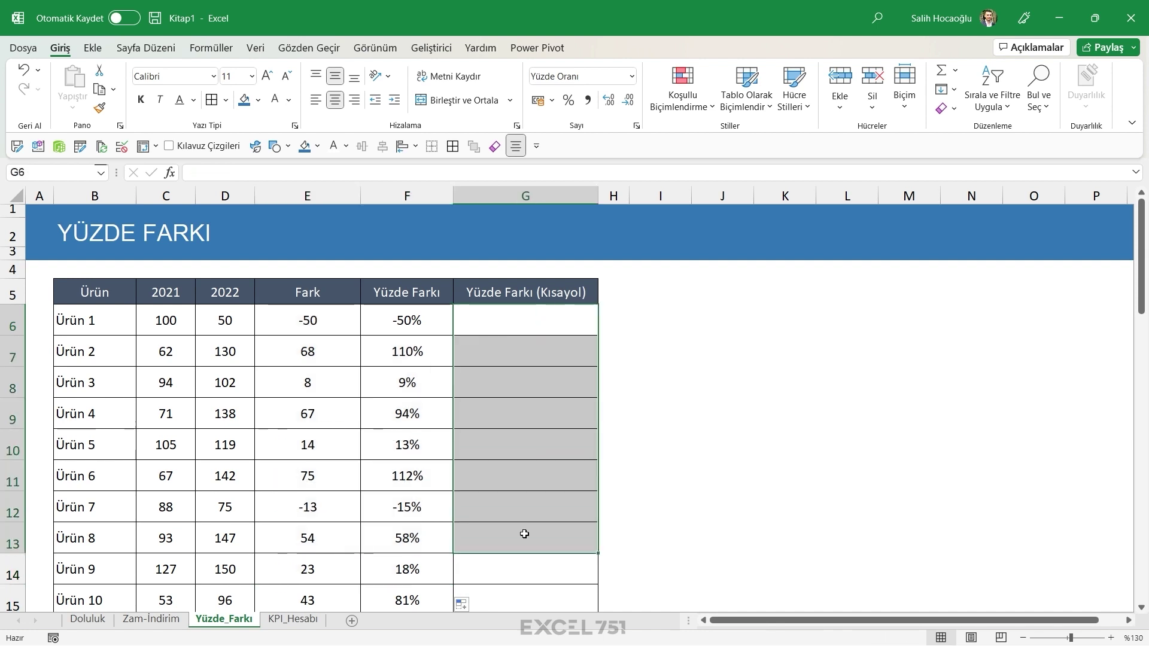
click(516, 331)
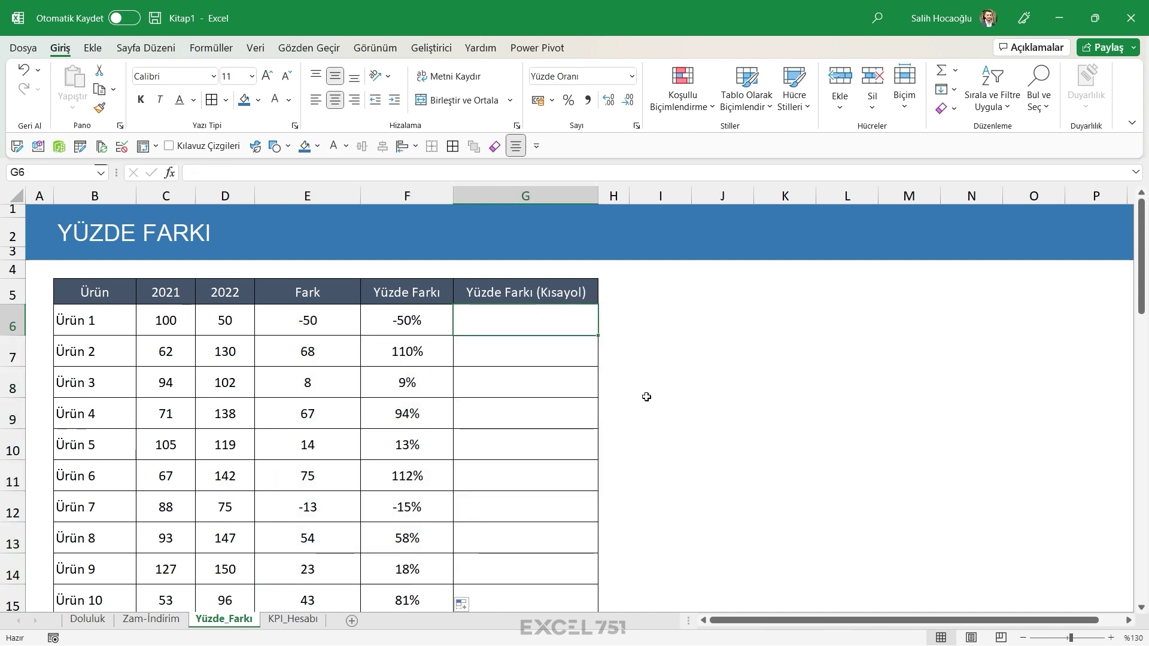
Enter =D6/C6-1 in G6 and fill the Yüzde Farkı (Kısayol) column down
text(=)
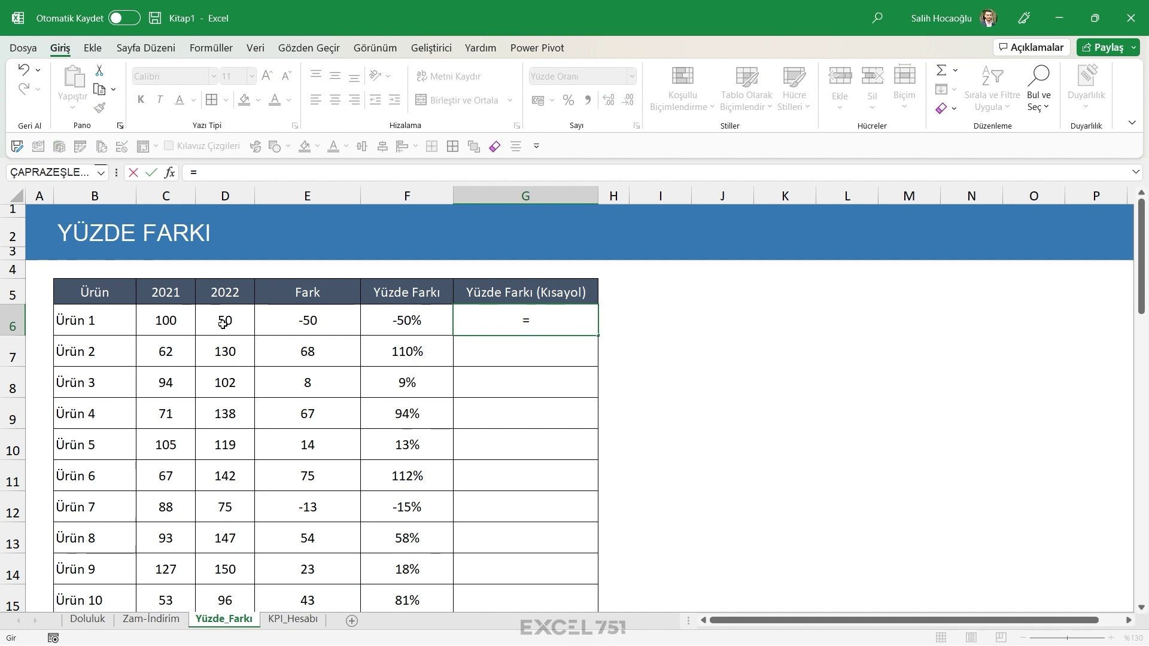
click(222, 324)
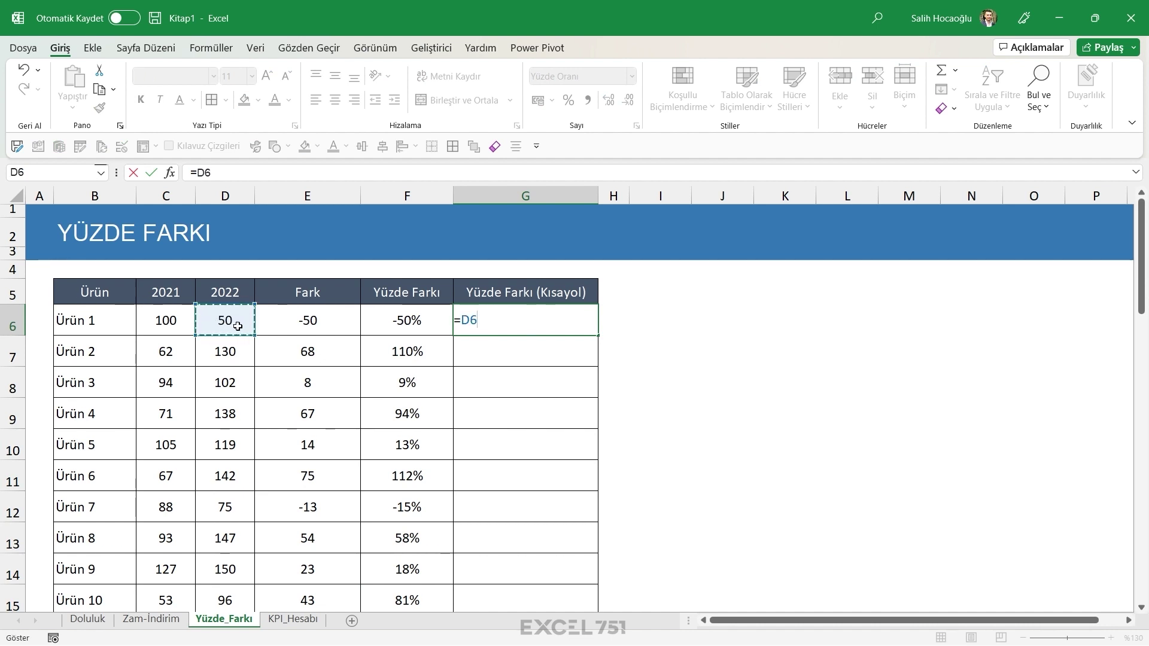
text(/)
click(160, 323)
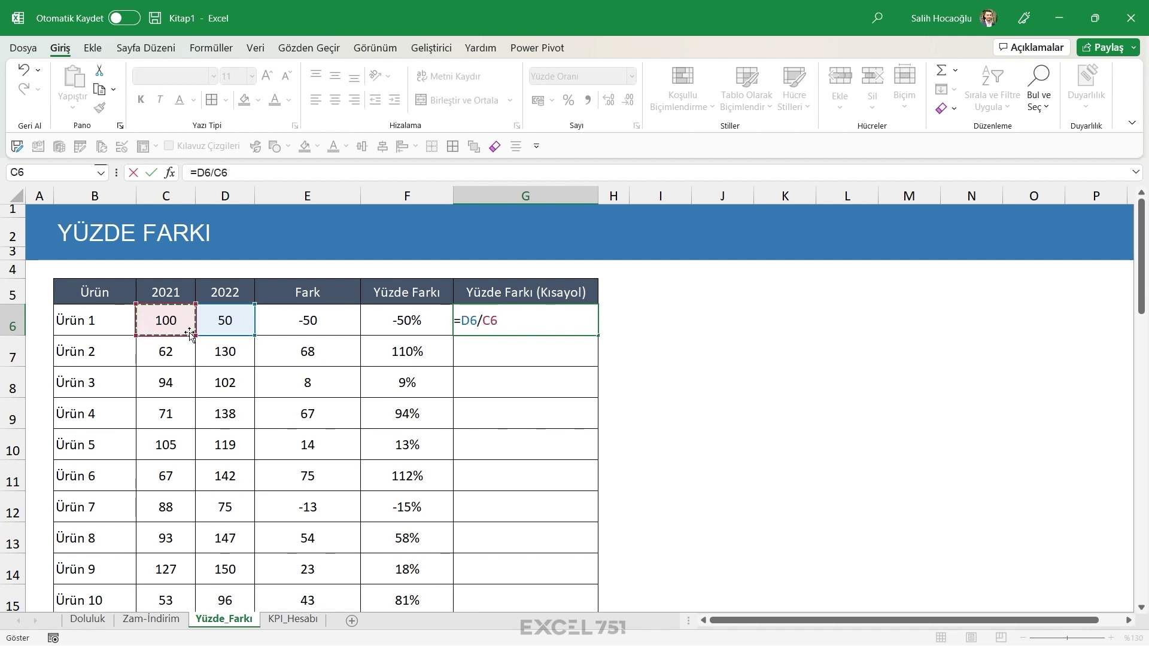
text(-1)
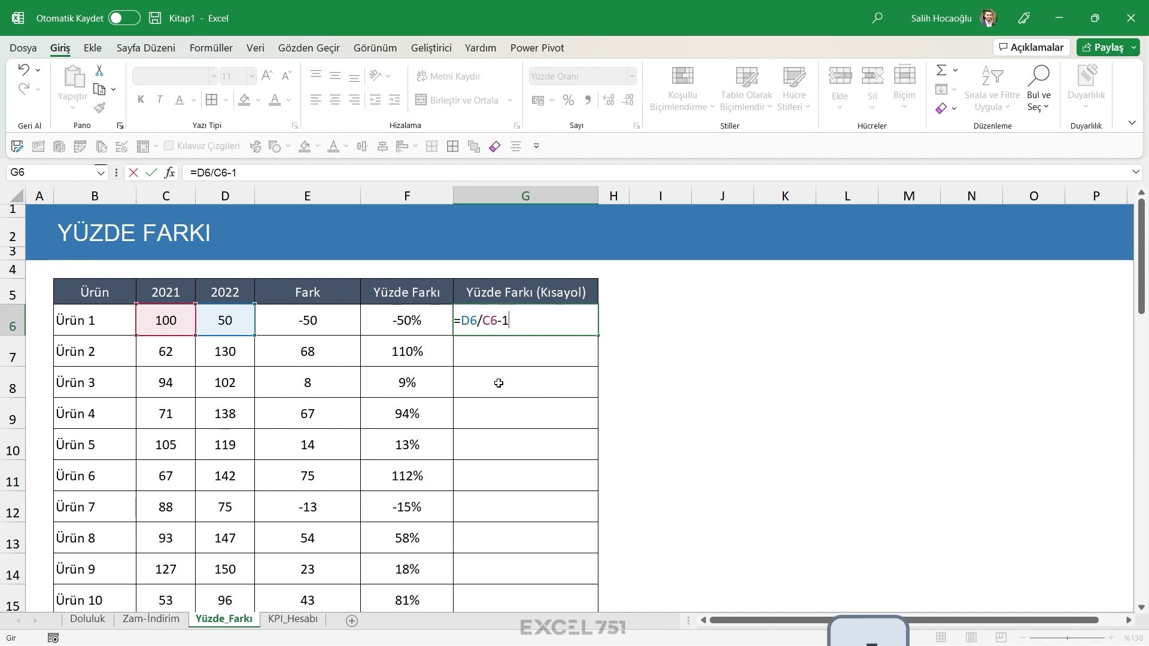
key(Return)
click(562, 328)
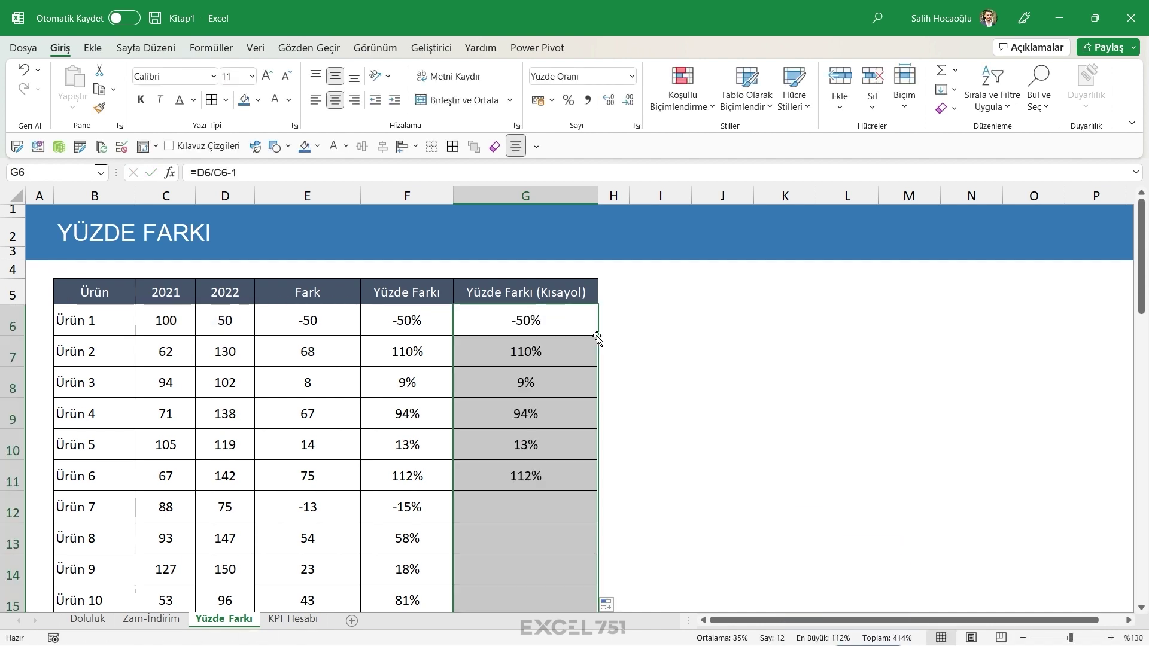
double_click(598, 335)
Compare both percentage columns, check G6's formula, widen column H, and start a formula in H6
drag(407, 320, 411, 569)
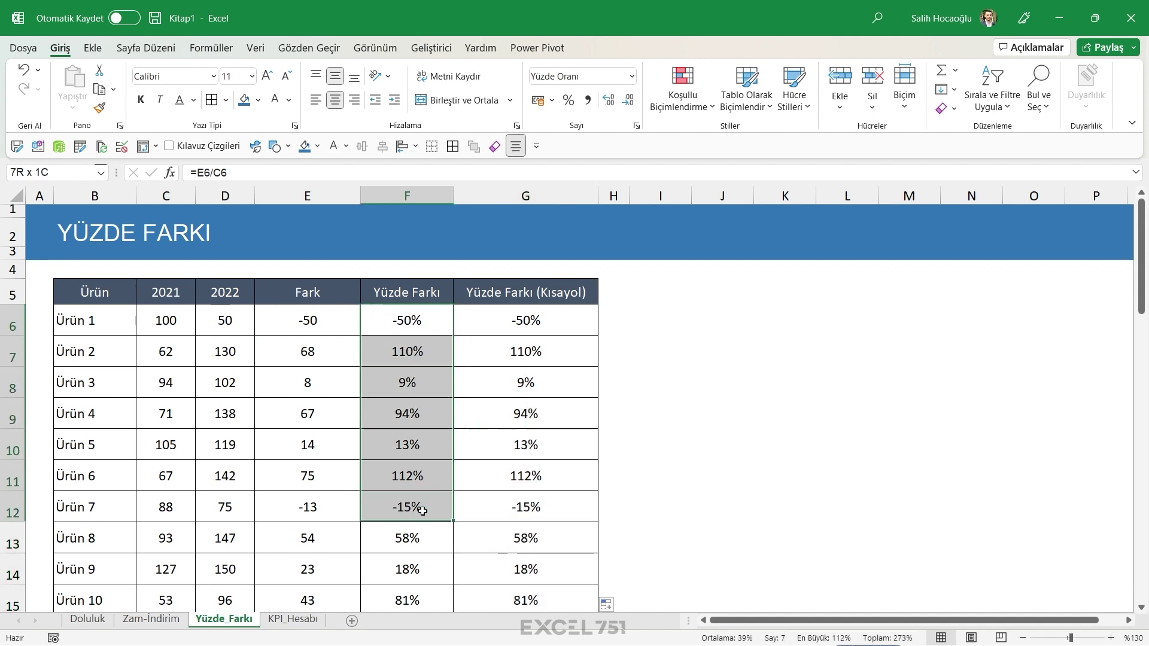
drag(526, 568, 543, 321)
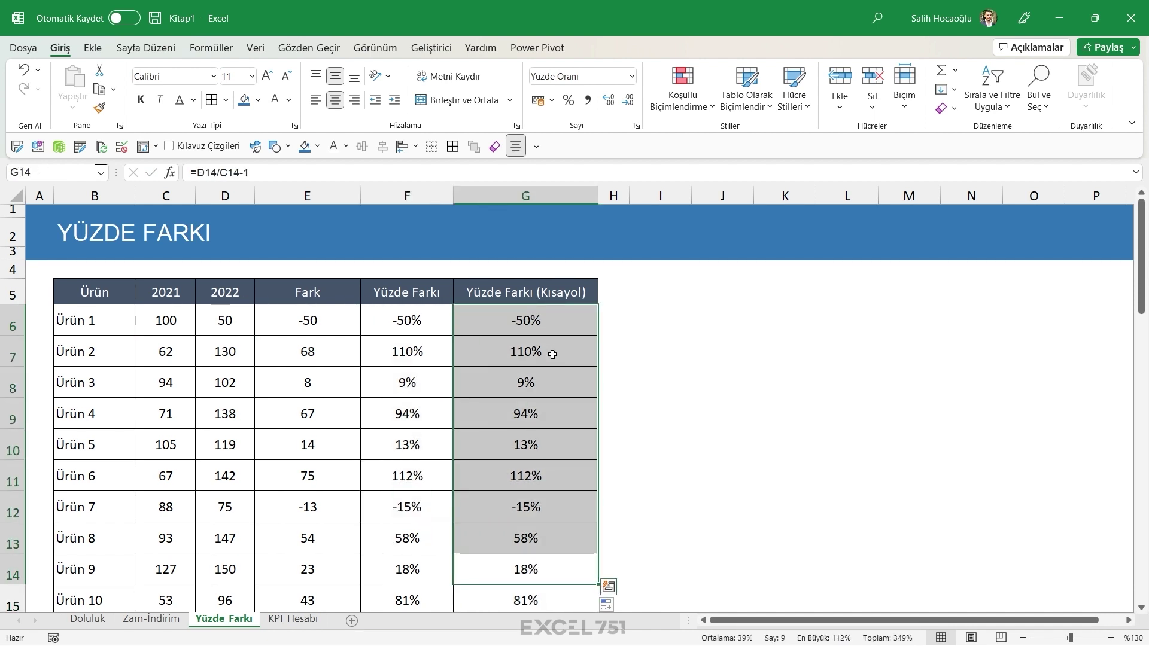
double_click(560, 327)
drag(629, 196, 697, 196)
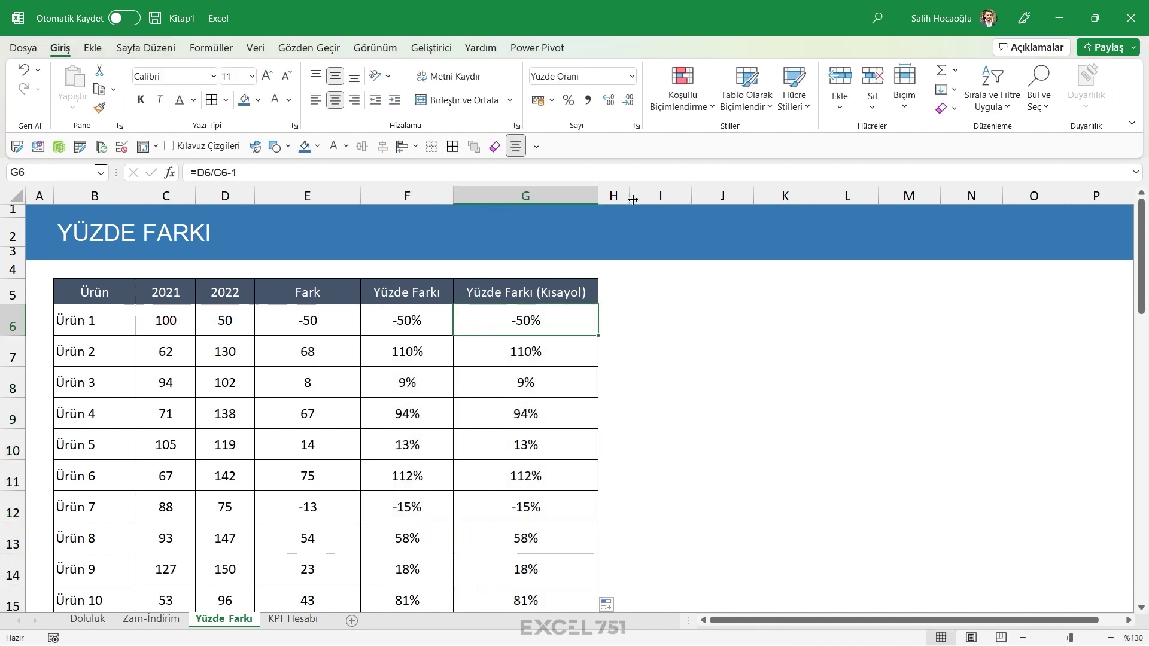
click(658, 323)
text(=)
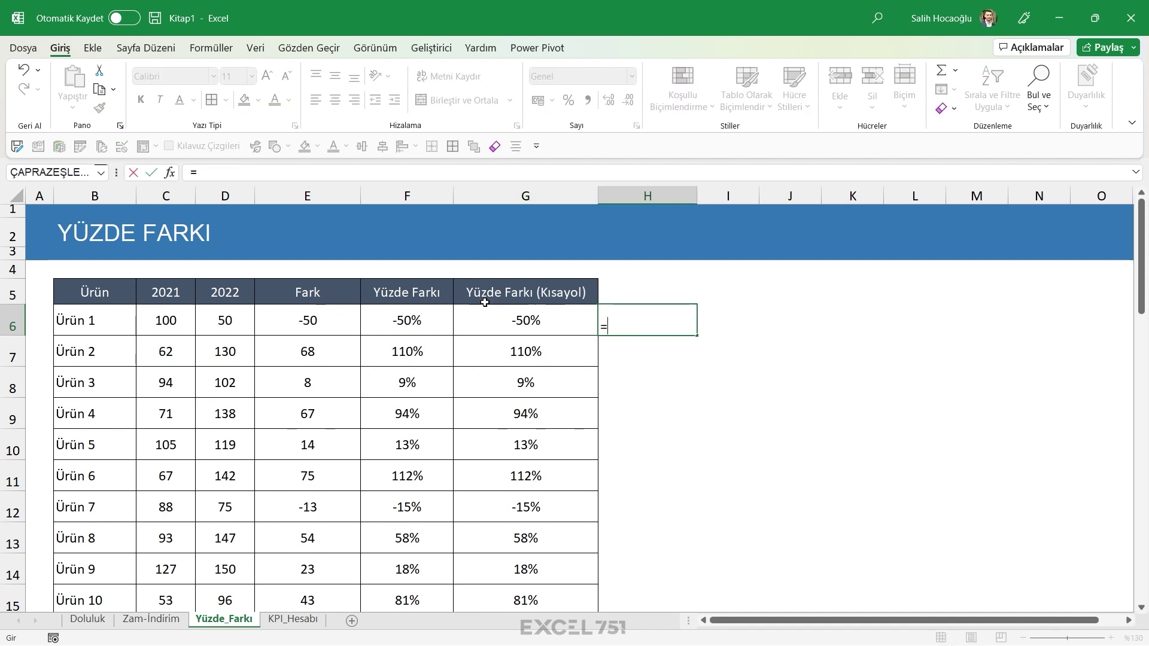
Build =(D6-C6)/C6 in H6 and store it as text with a leading apostrophe
click(231, 321)
text(-)
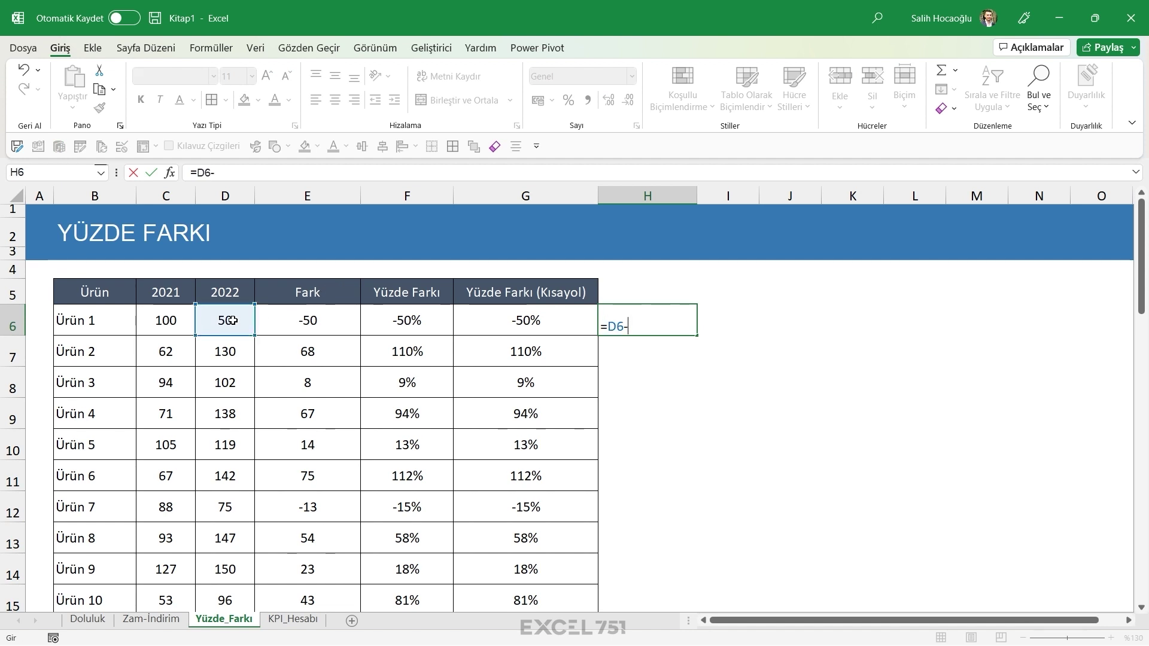
click(166, 321)
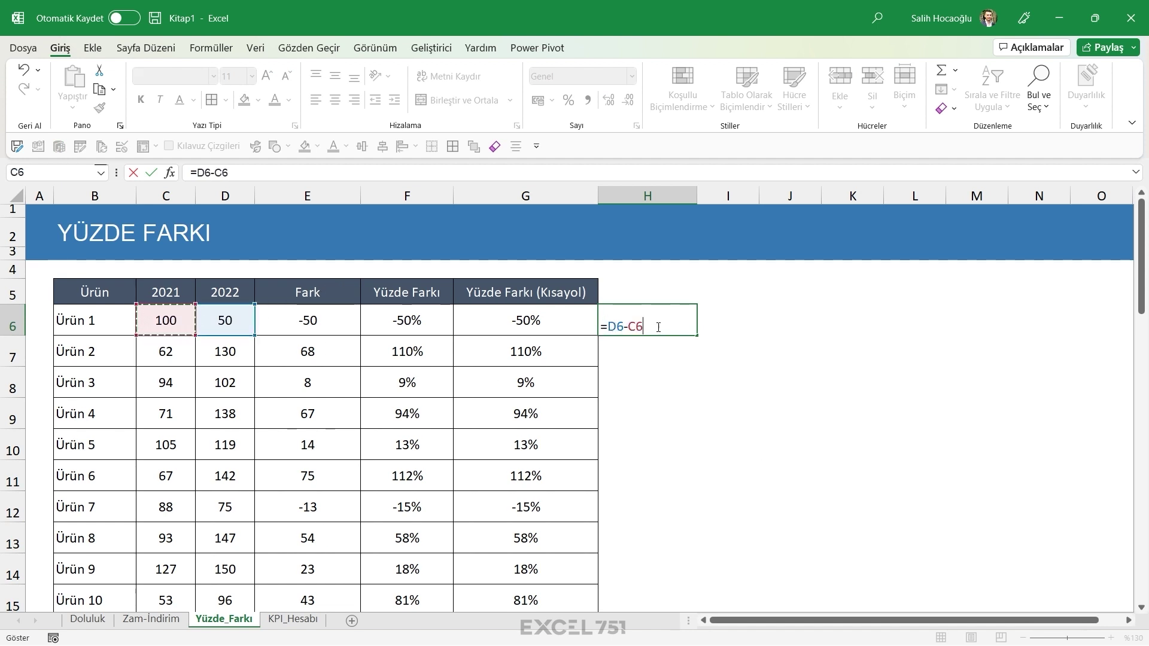
text())
click(609, 327)
text(()
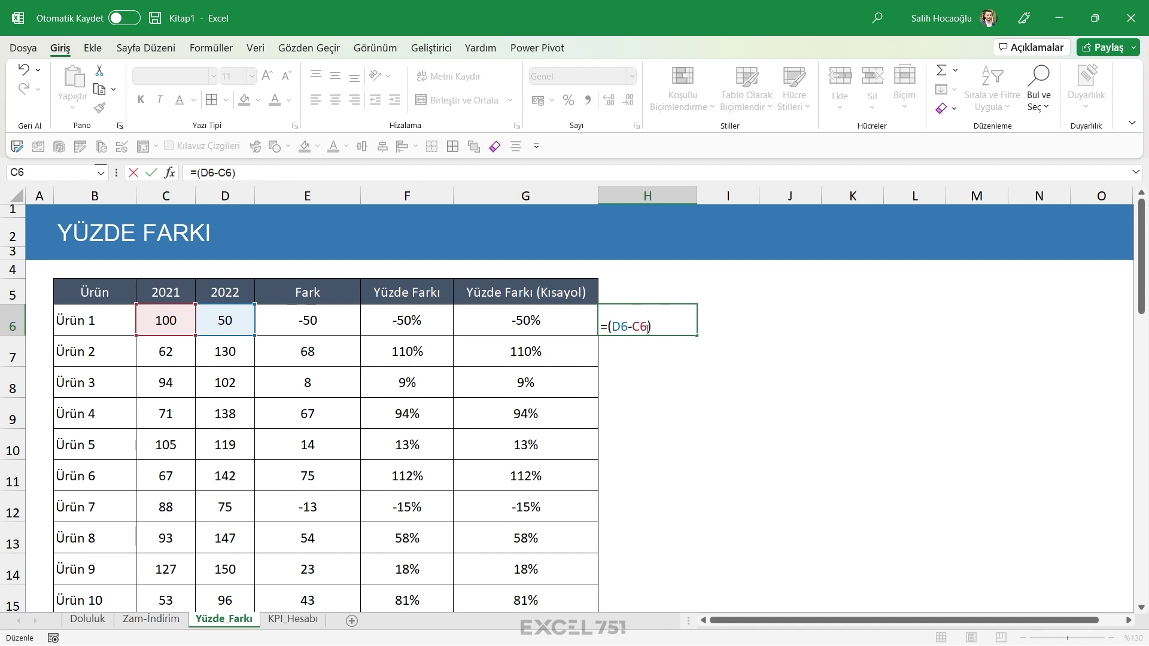
click(166, 320)
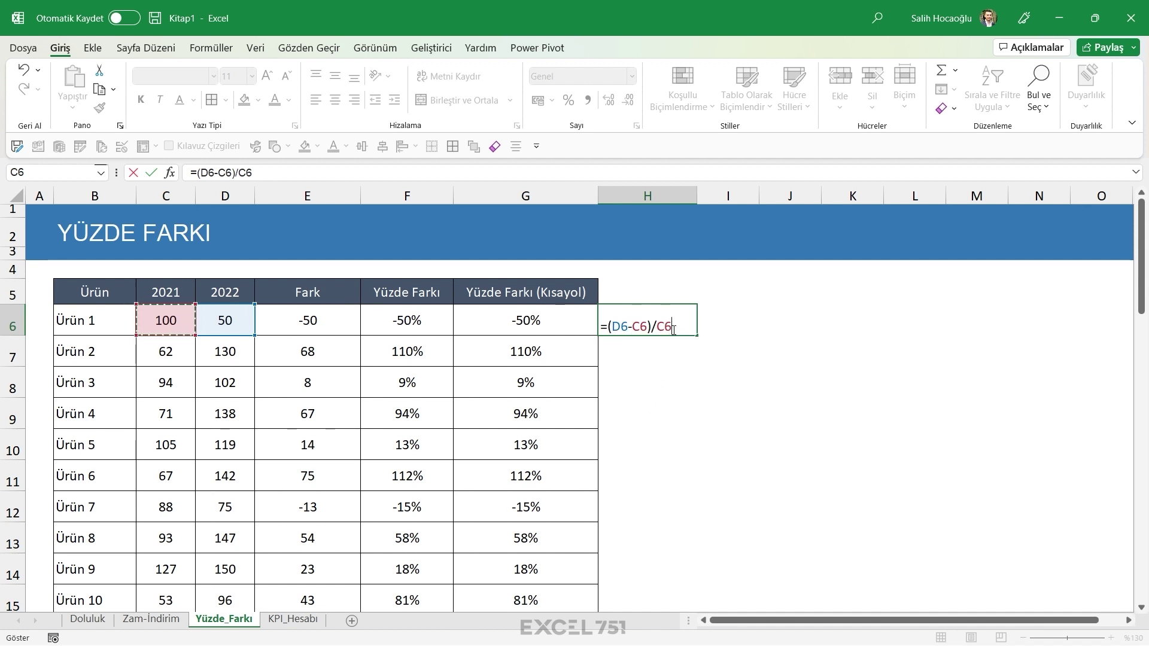
click(603, 328)
text(')
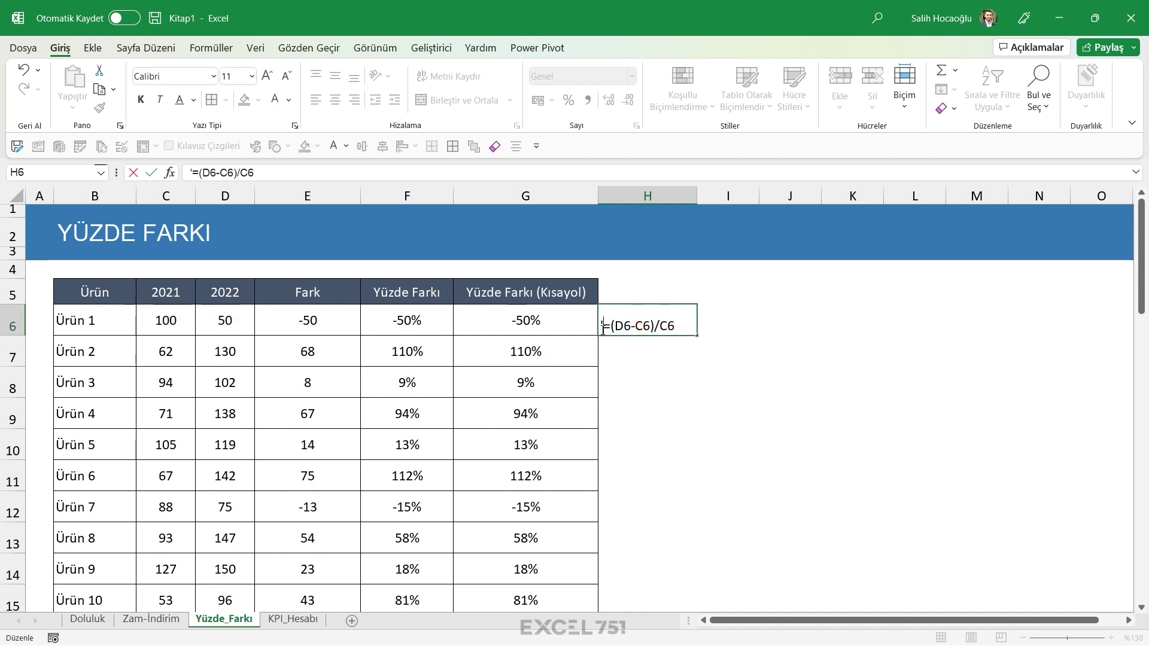
key(Tab)
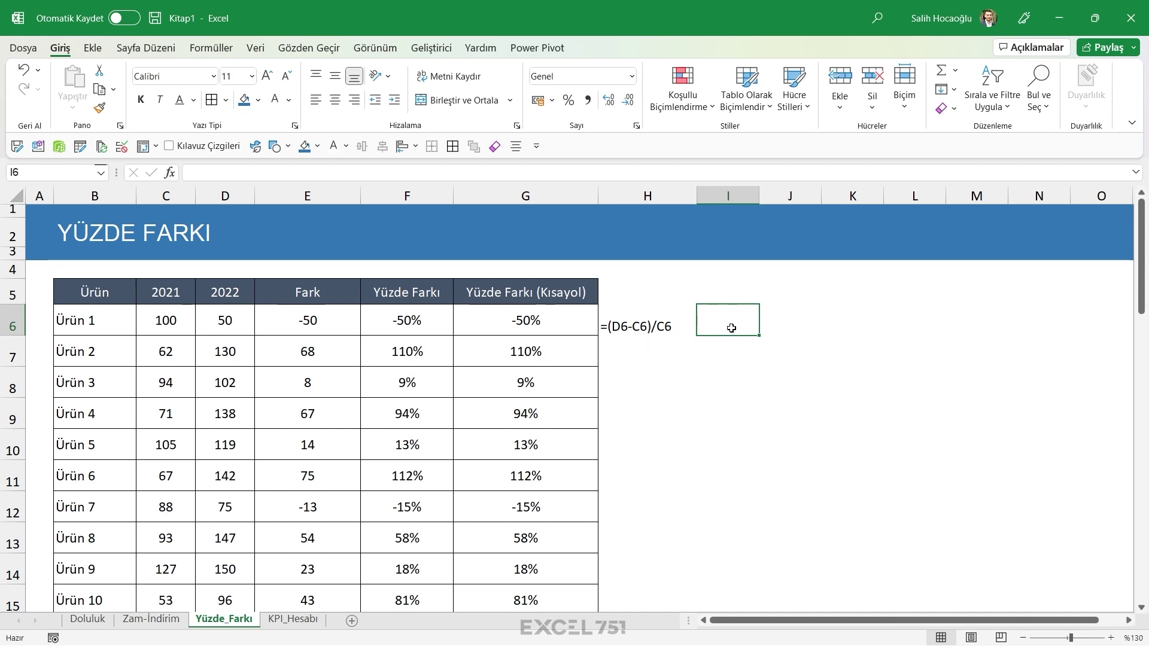
Enter the draft formula =(d6/C6)-(C6/C6) in I6
text(=)
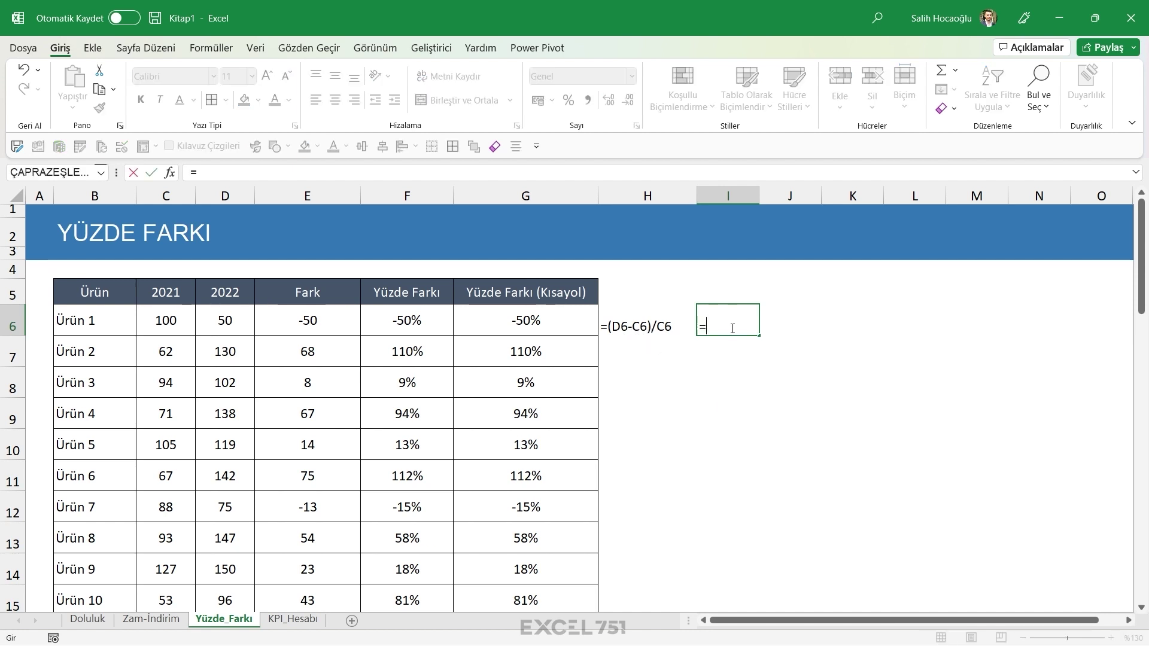
text(d6/)
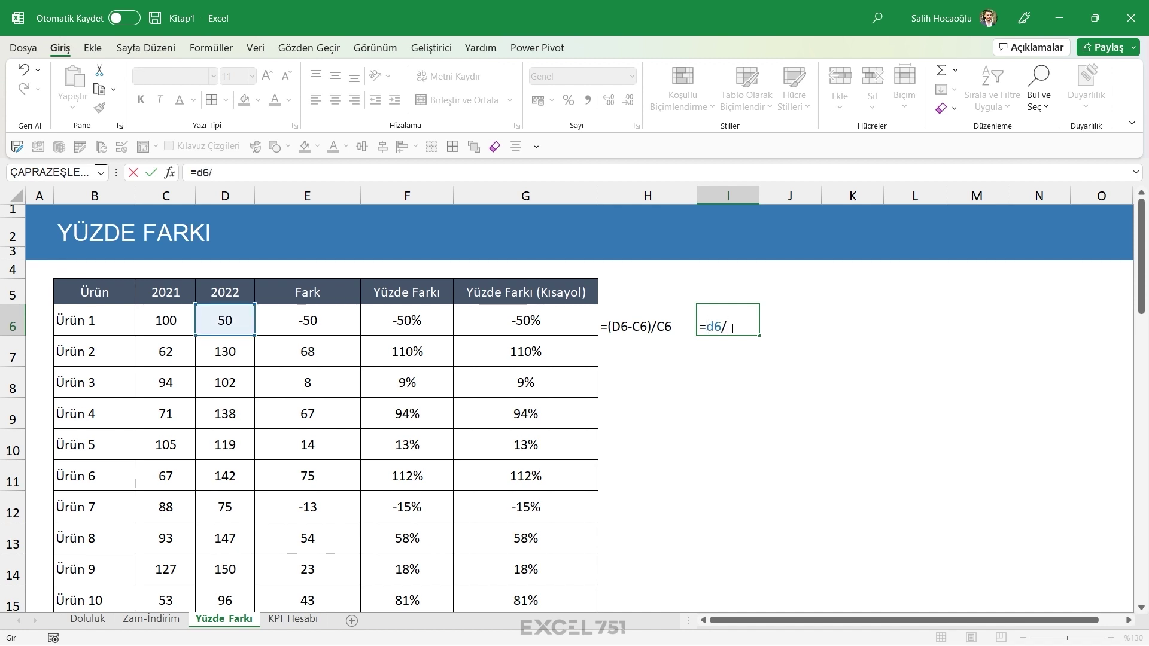
text(C6)
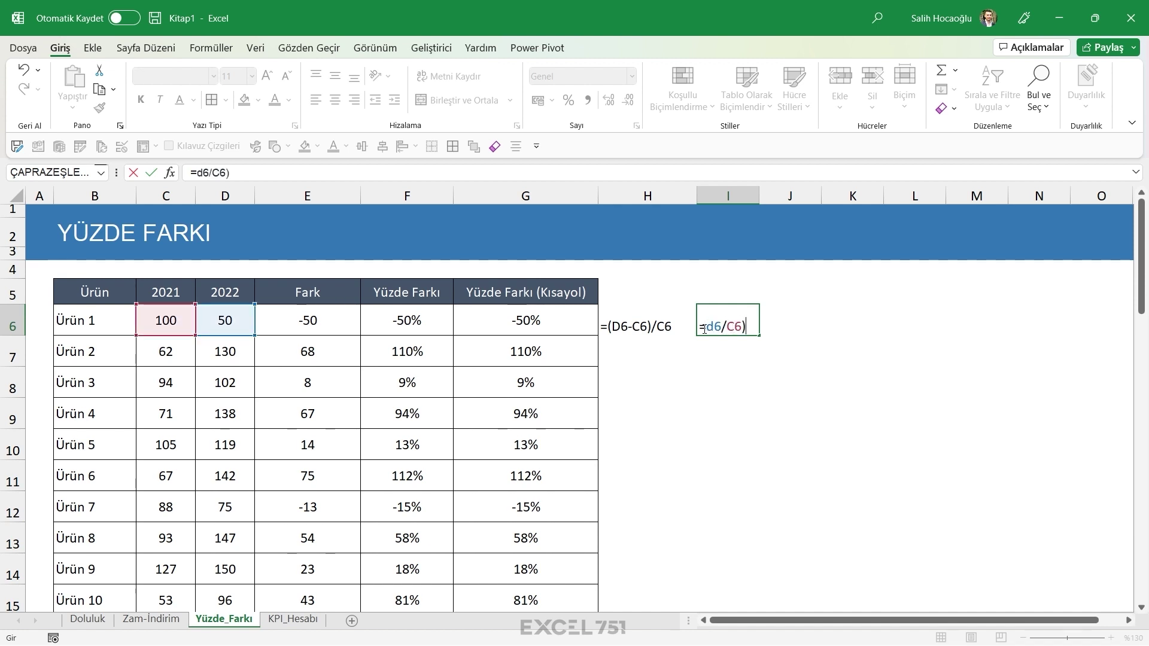
click(704, 328)
text(()
key(End)
text(-)
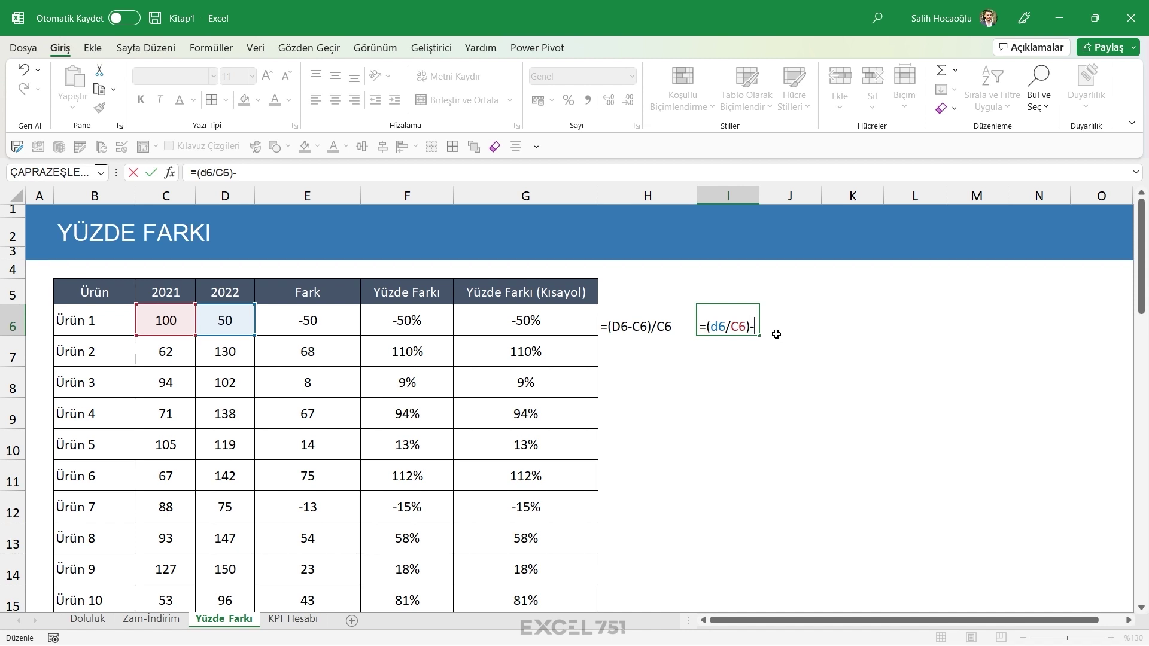
text(()
text(C6/)
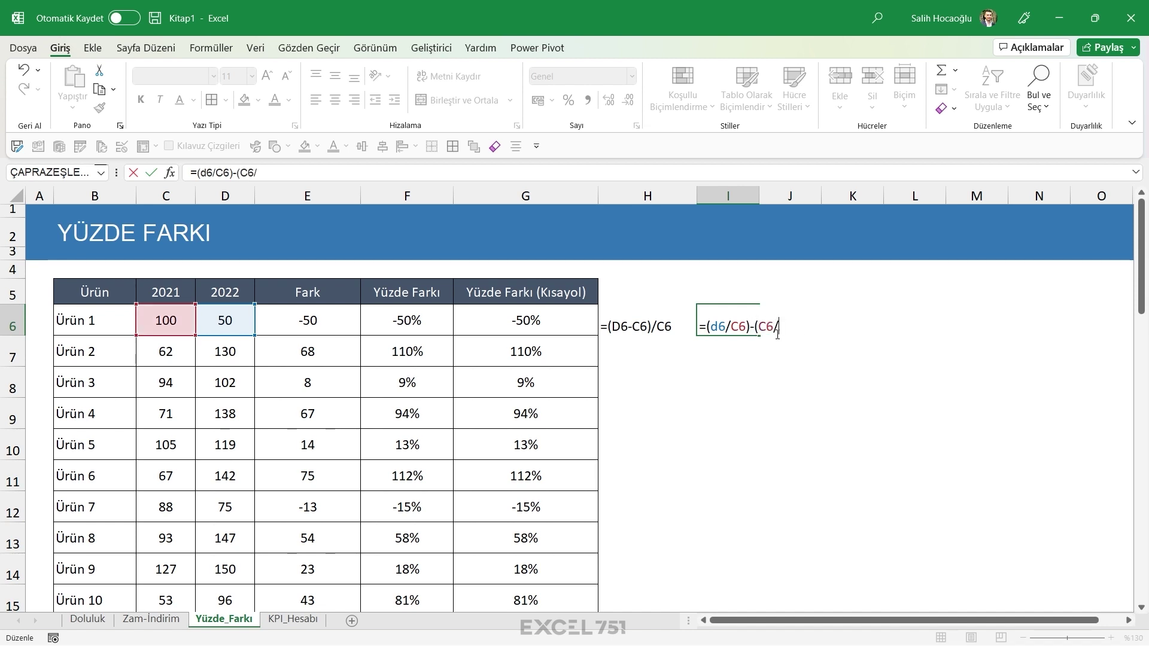
text(C6))
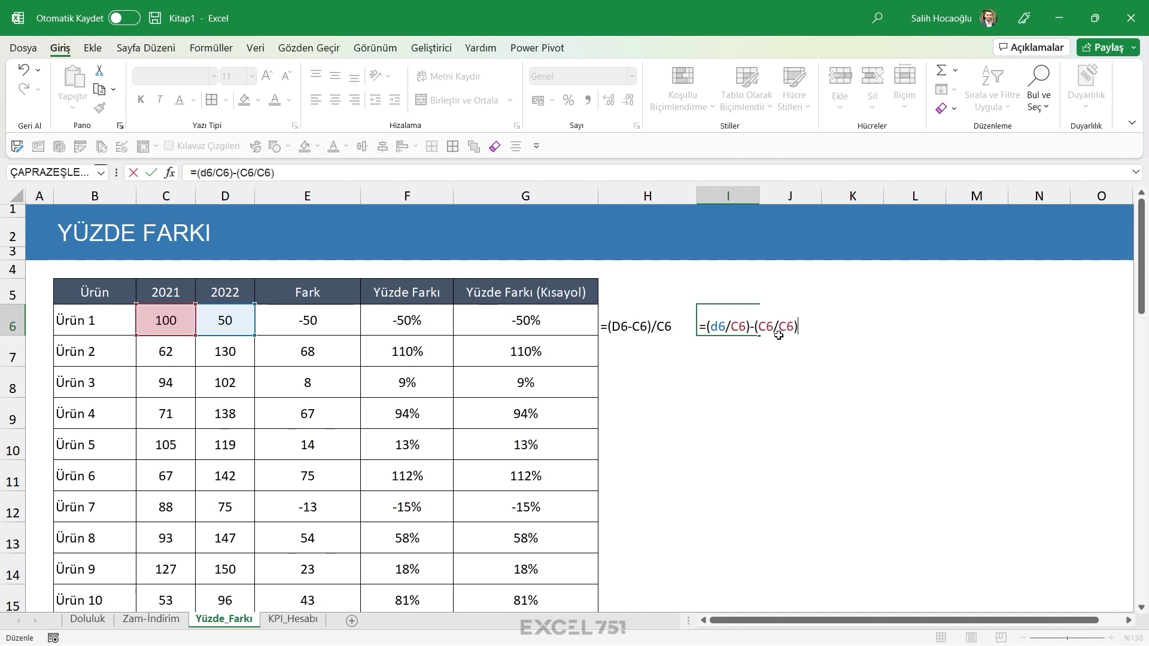
Simplify I6's formula to =D6/C6-1, showing -0,5 for Ürün 1
mouse_move(750, 328)
mouse_down()
mouse_move(813, 330)
mouse_move(759, 328)
mouse_up()
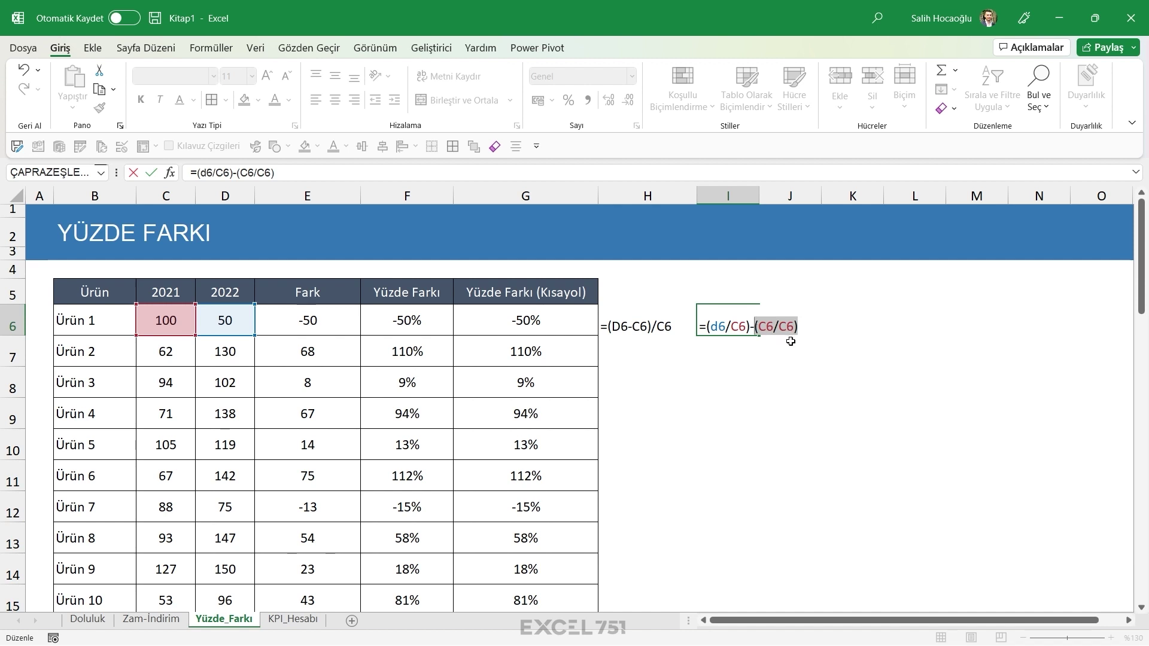
text(1)
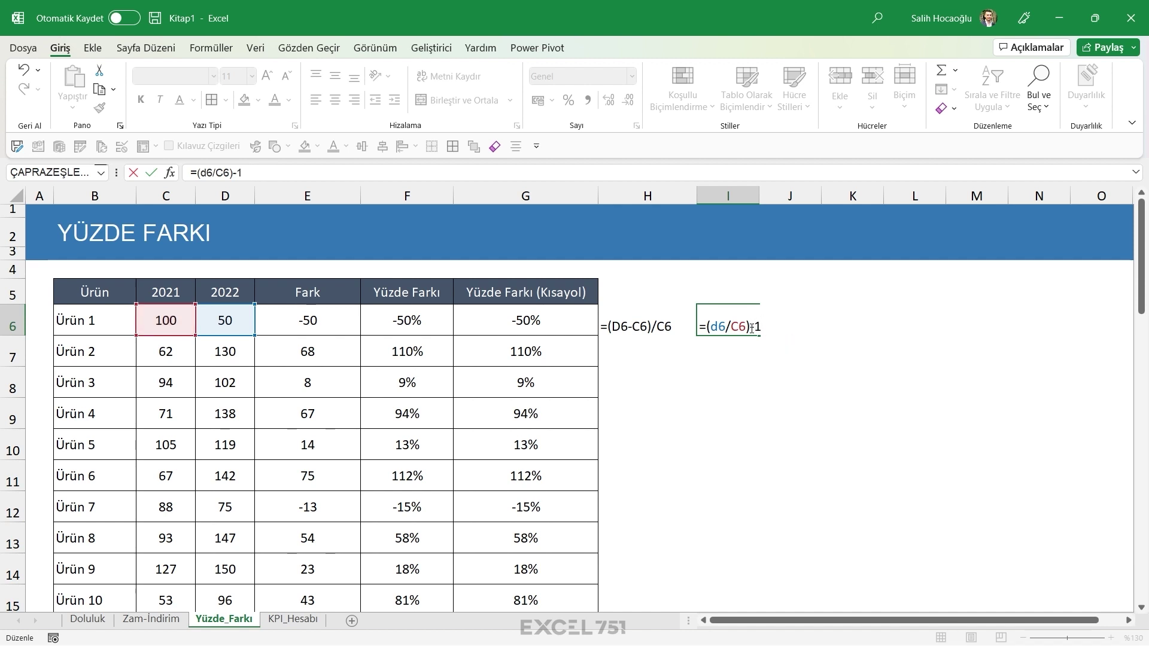
drag(750, 328, 706, 329)
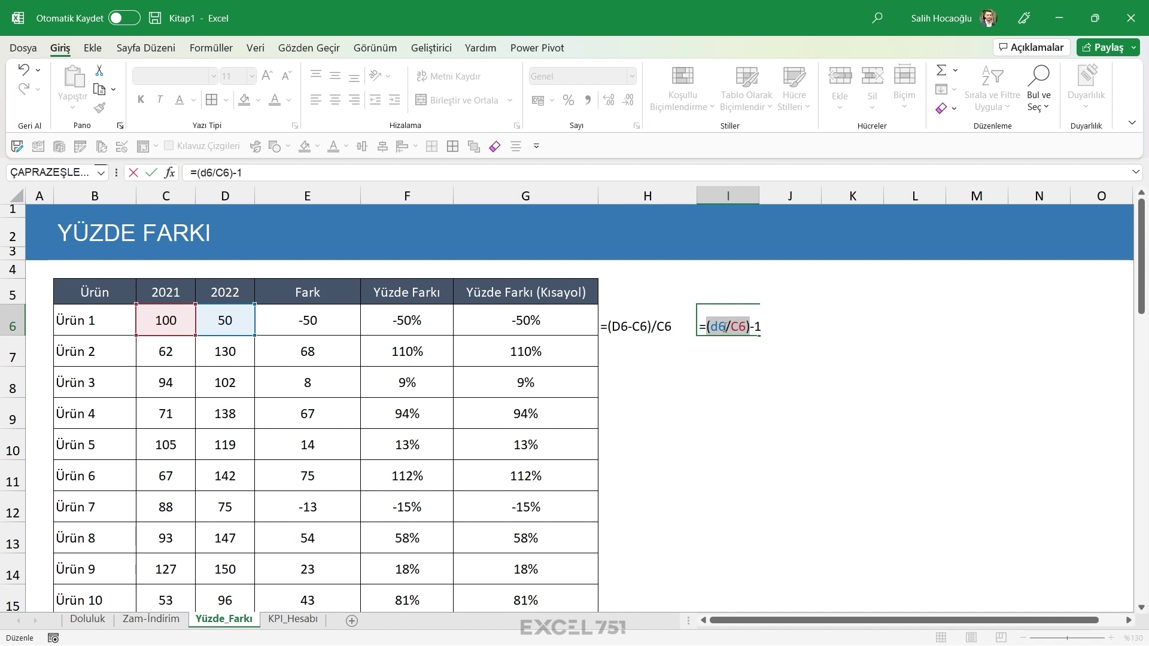
drag(710, 329, 745, 329)
click(750, 328)
key(BackSpace)
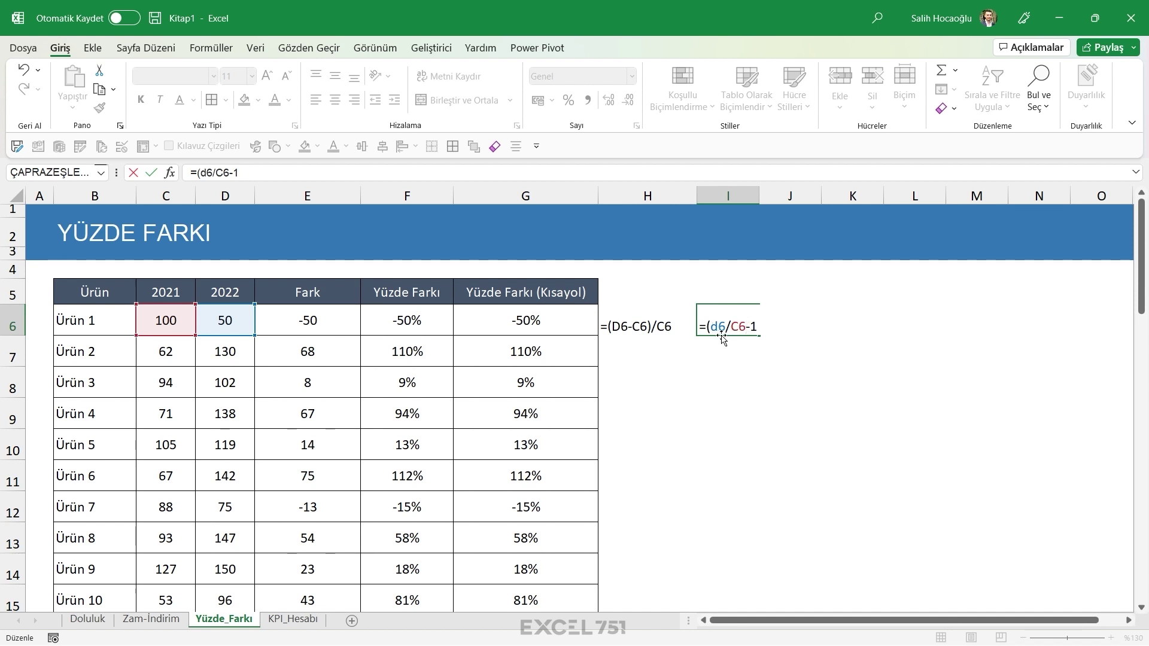
click(711, 328)
key(BackSpace)
key(Delete)
text(D)
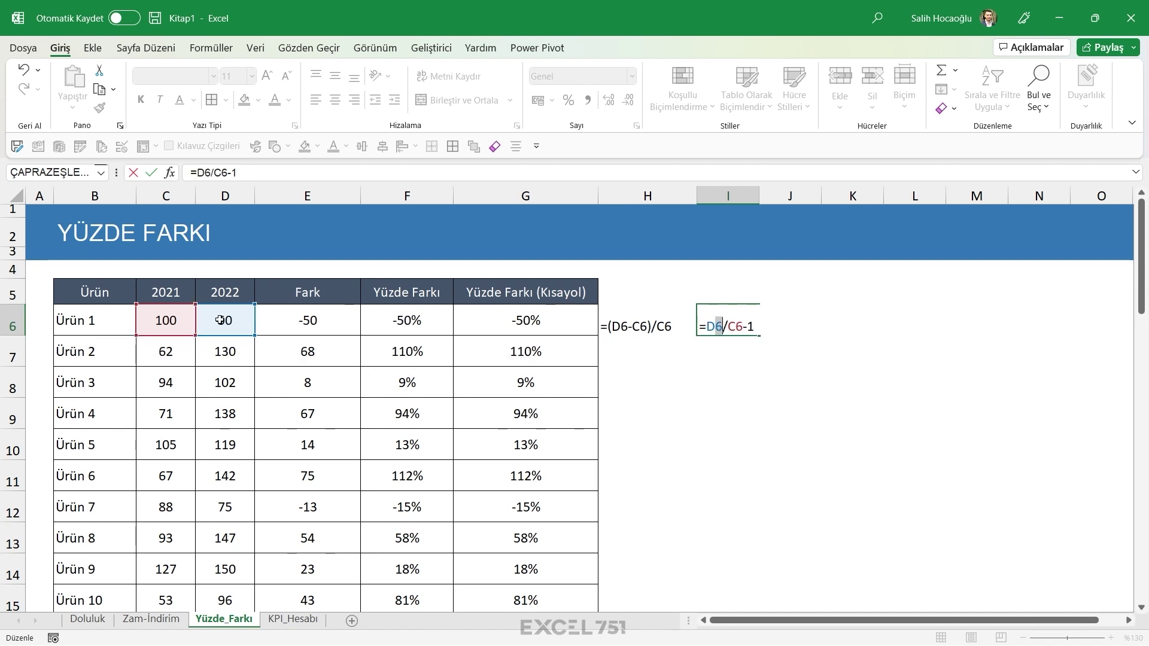
drag(730, 326, 730, 408)
key(Return)
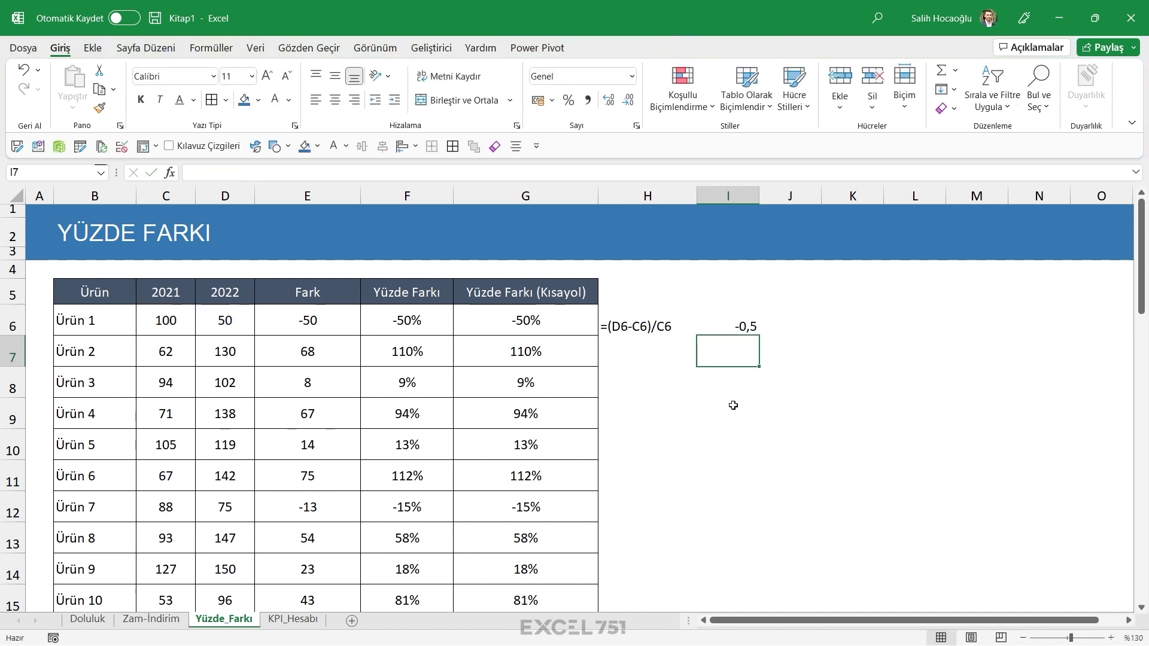
Clear the helper formulas from cells H6 and I6
click(731, 320)
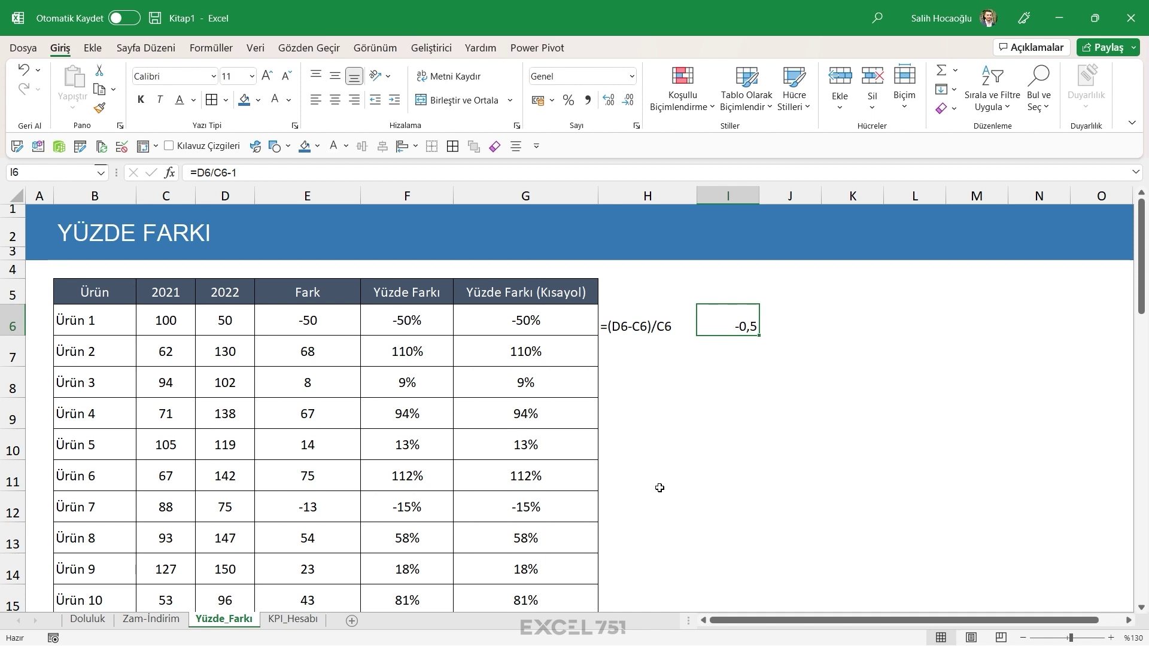
click(652, 329)
key(shift+Right)
Inspect G6's formula referencing D6 and leave it unchanged at -50%
click(545, 327)
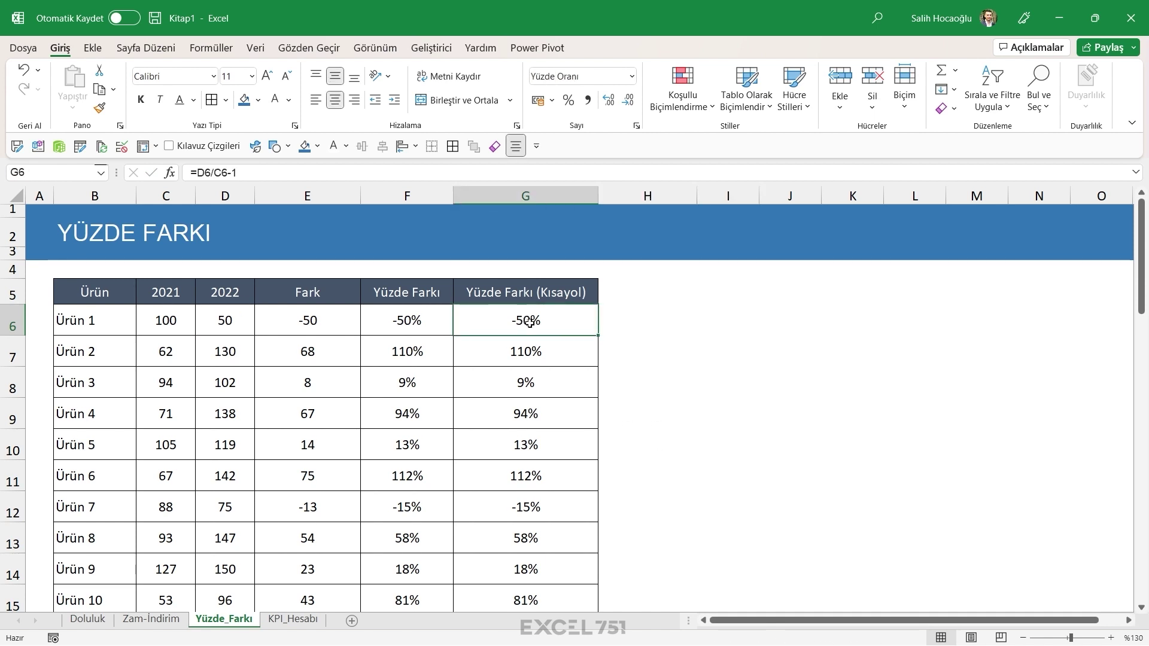
double_click(545, 327)
drag(461, 320, 499, 320)
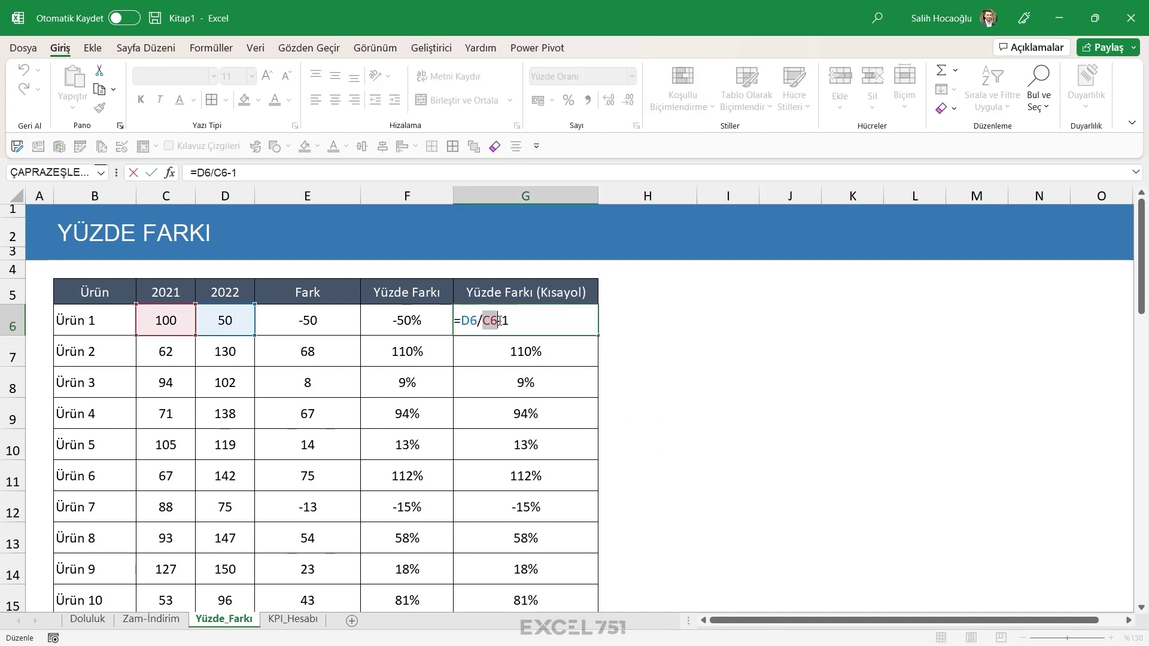
click(507, 322)
key(ctrl+Return)
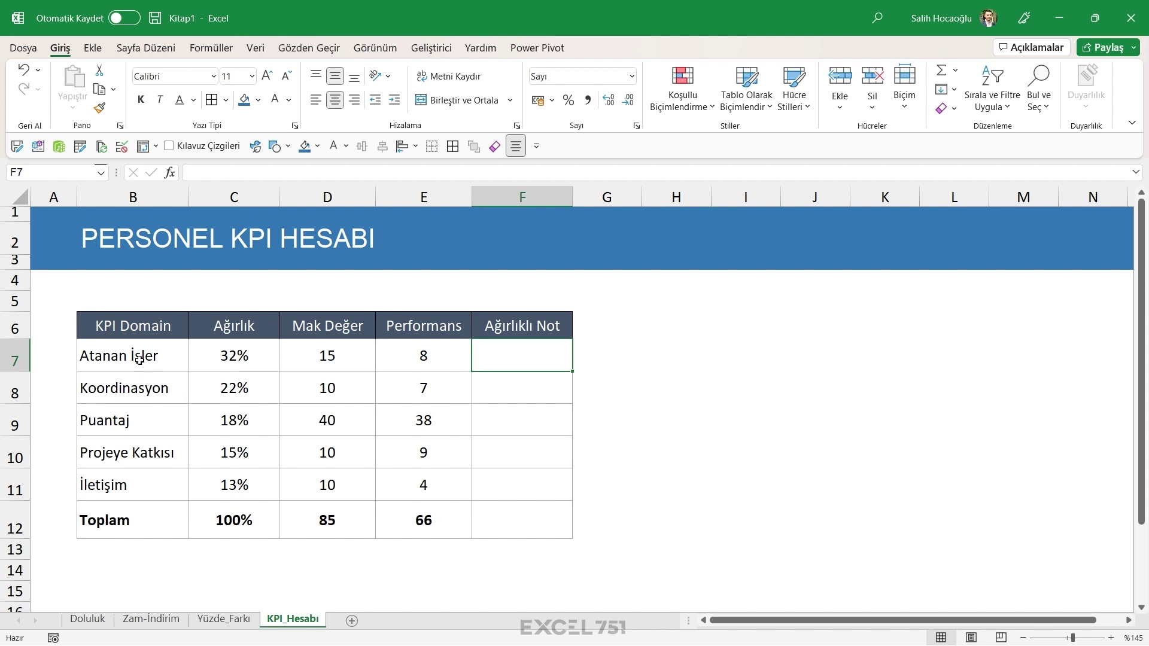
drag(139, 359, 475, 355)
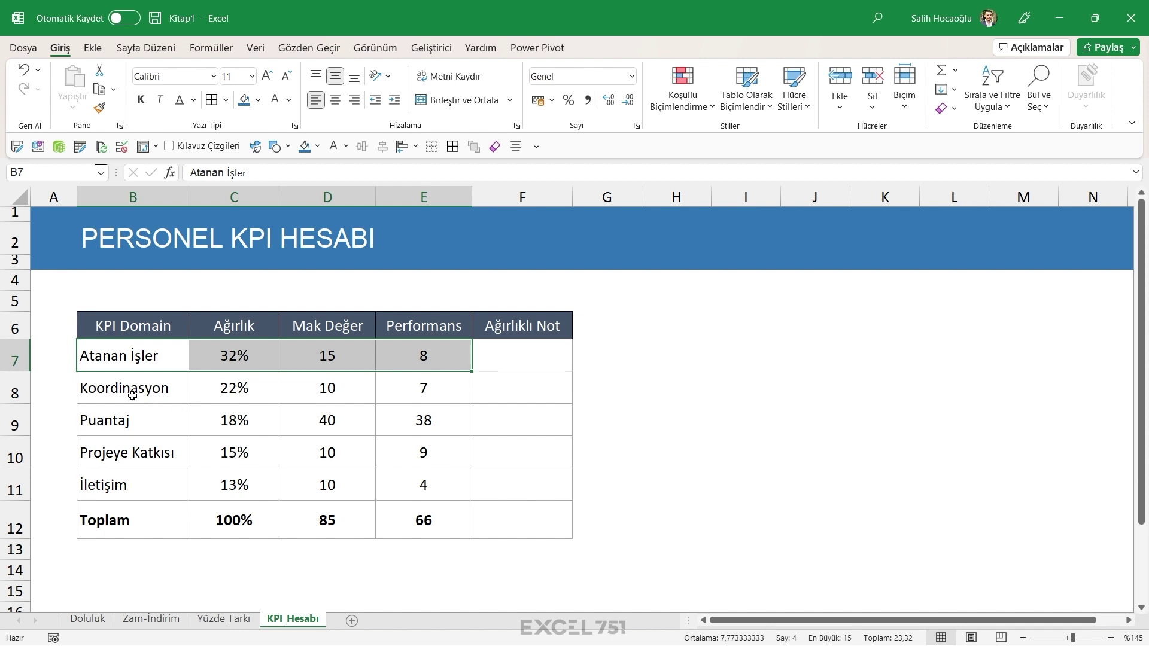
drag(133, 395, 434, 392)
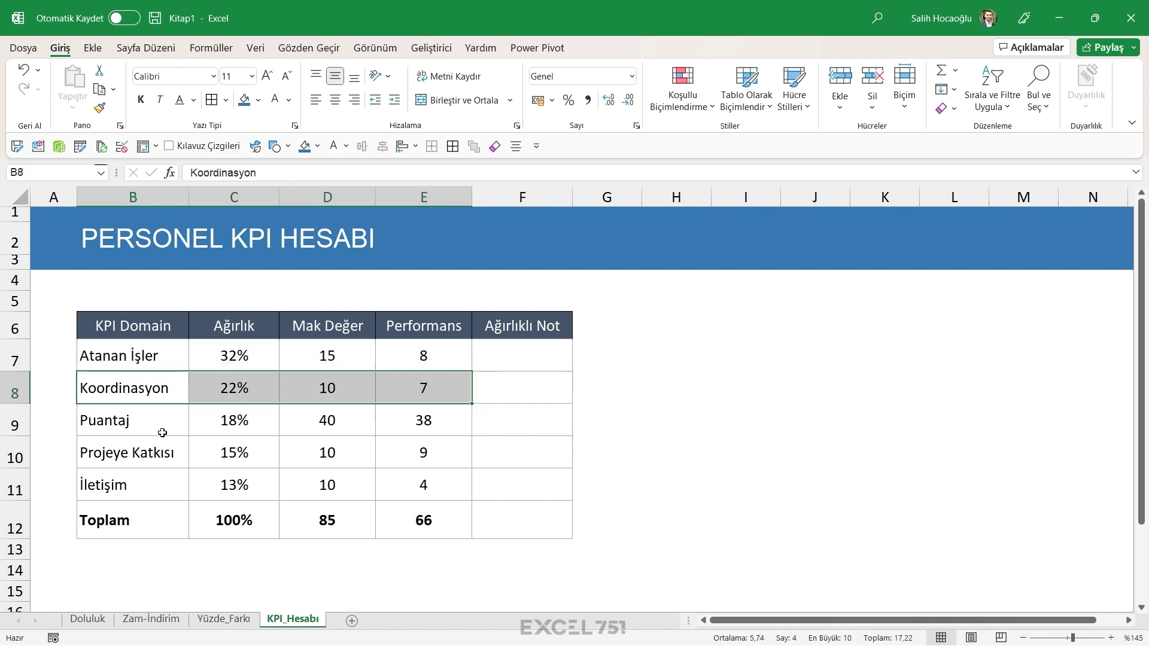
drag(162, 432, 481, 429)
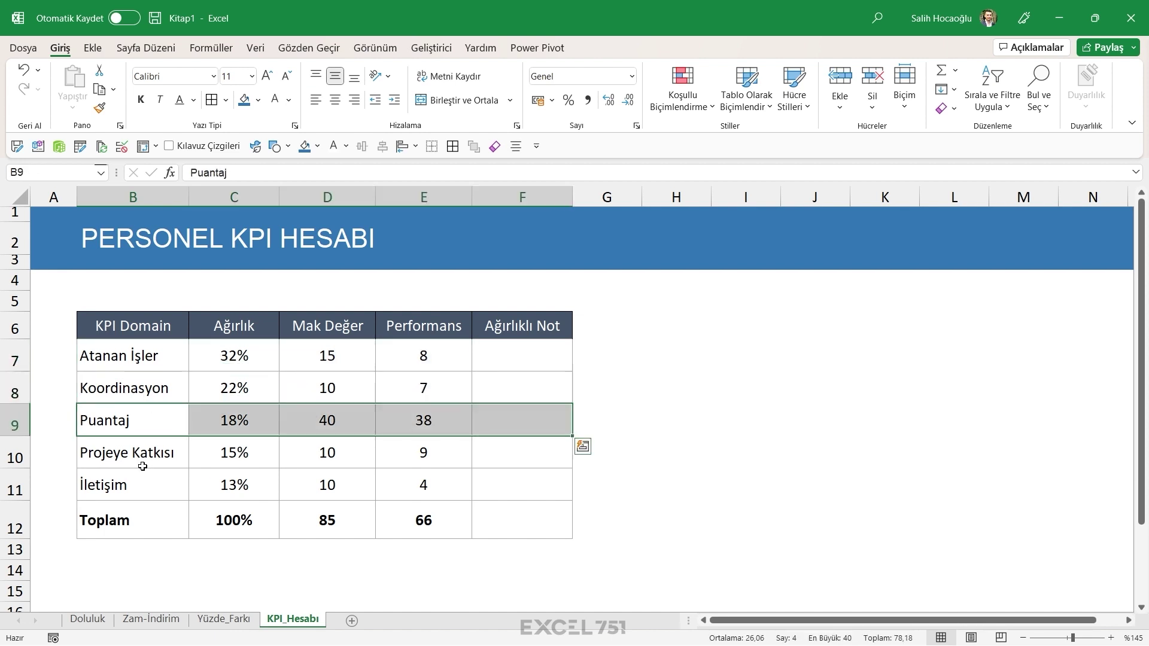
mouse_move(138, 465)
mouse_down()
mouse_move(312, 443)
mouse_move(422, 456)
mouse_up()
drag(154, 482, 508, 484)
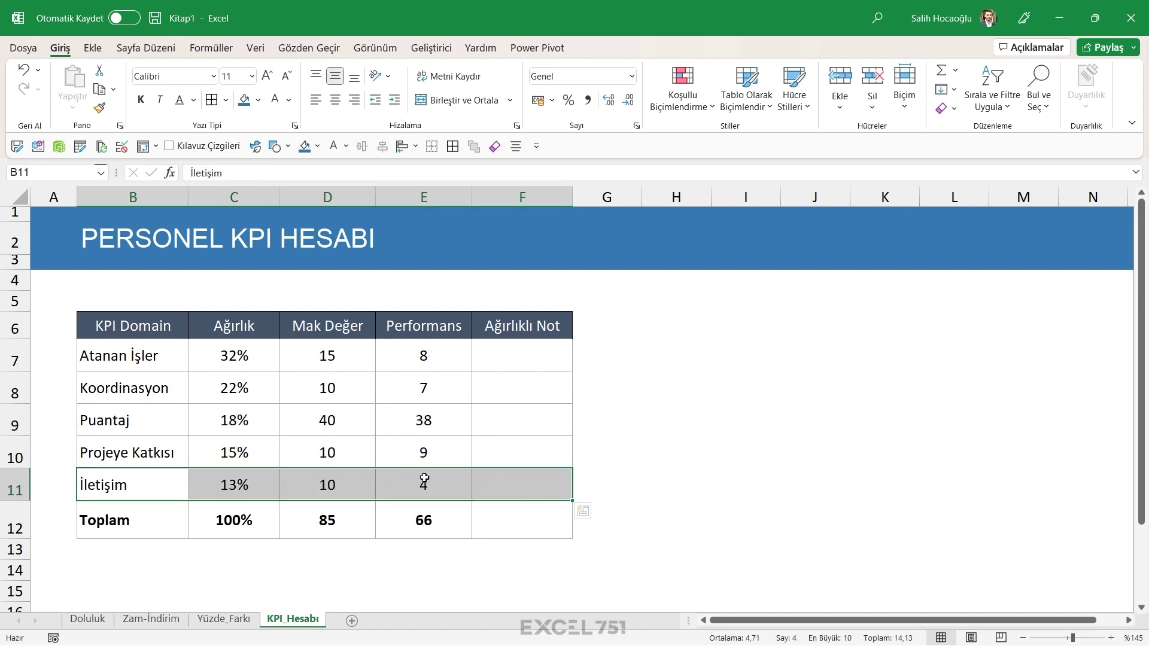
scroll(156, 431, up, 1)
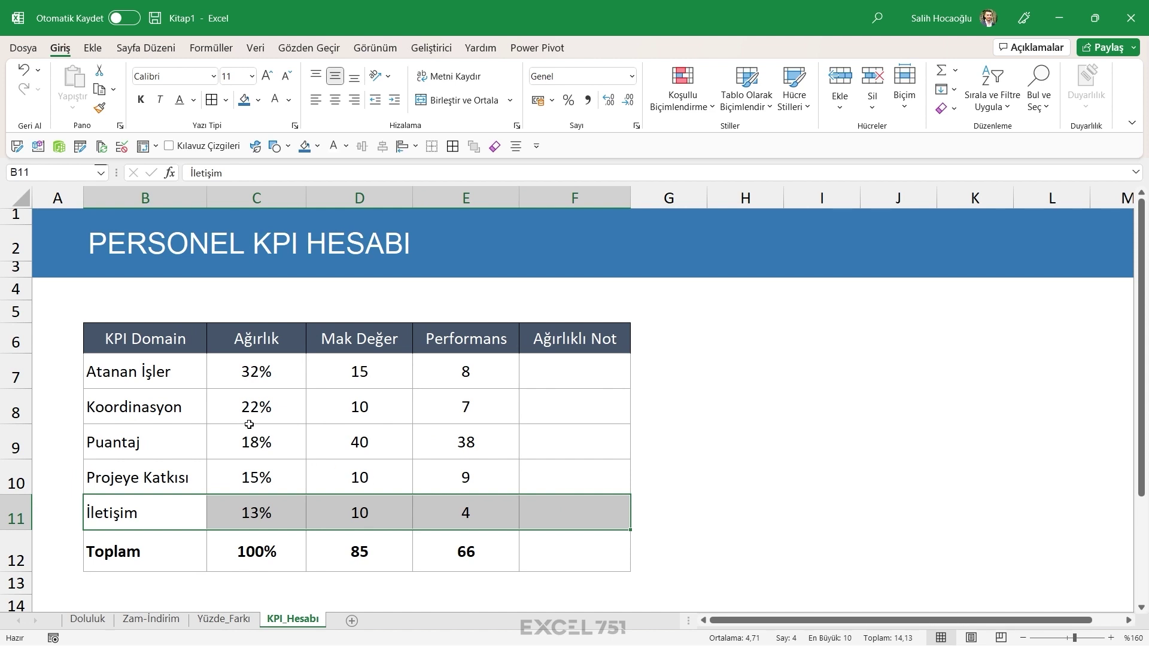
drag(269, 375, 272, 510)
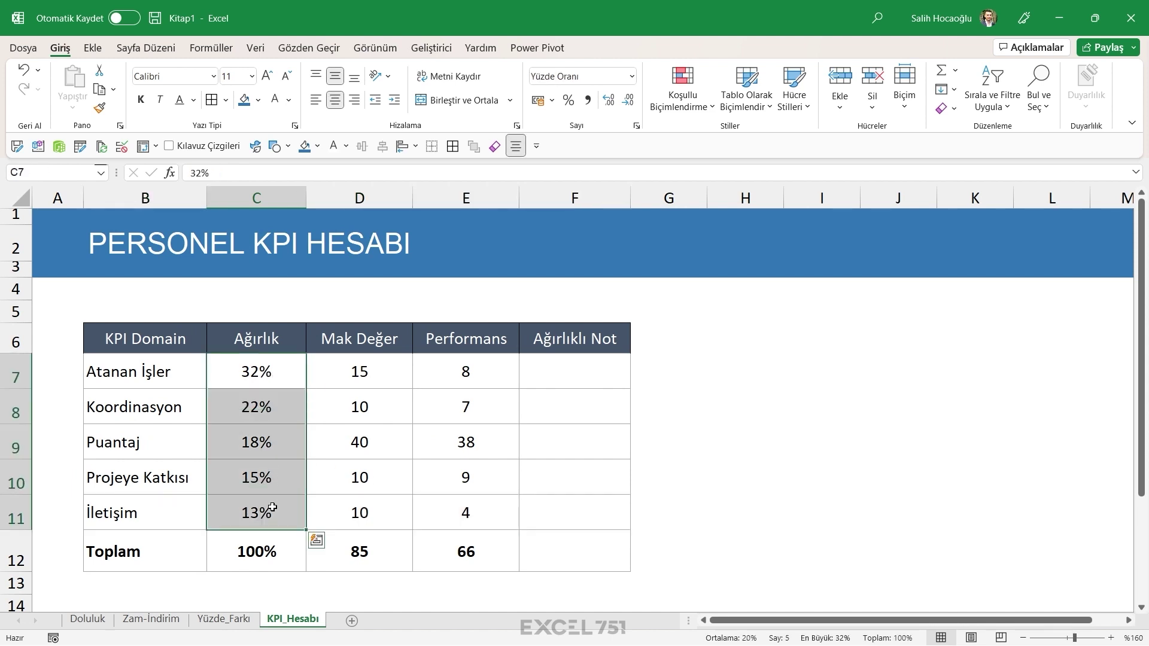
click(186, 373)
drag(186, 374, 587, 371)
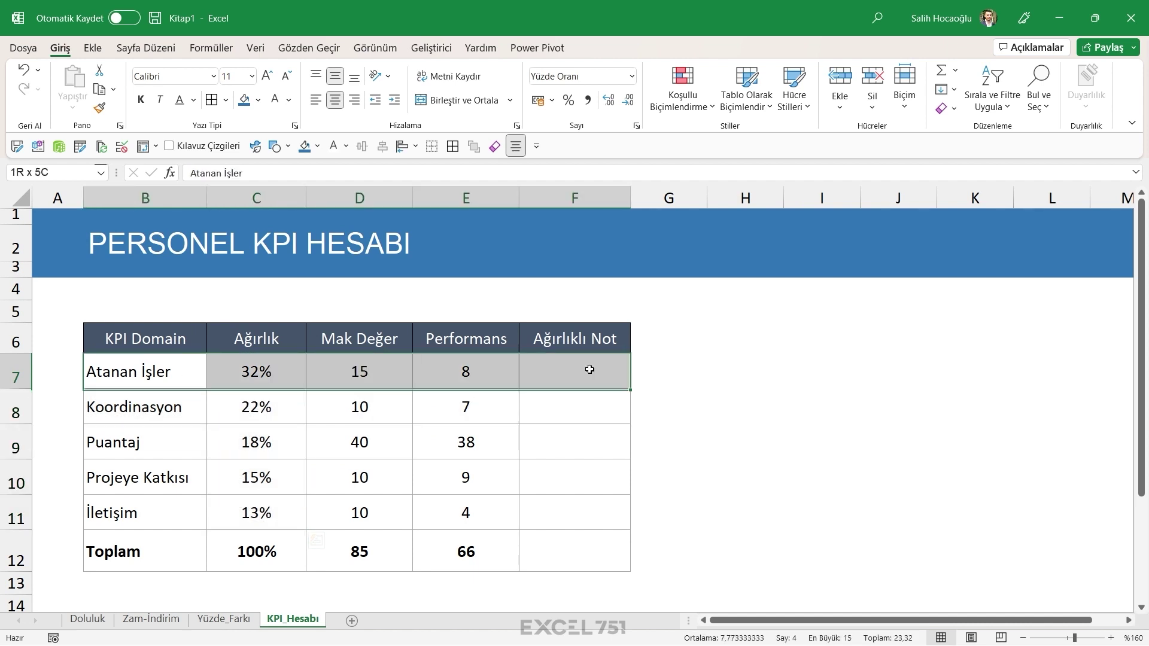
drag(161, 525, 572, 516)
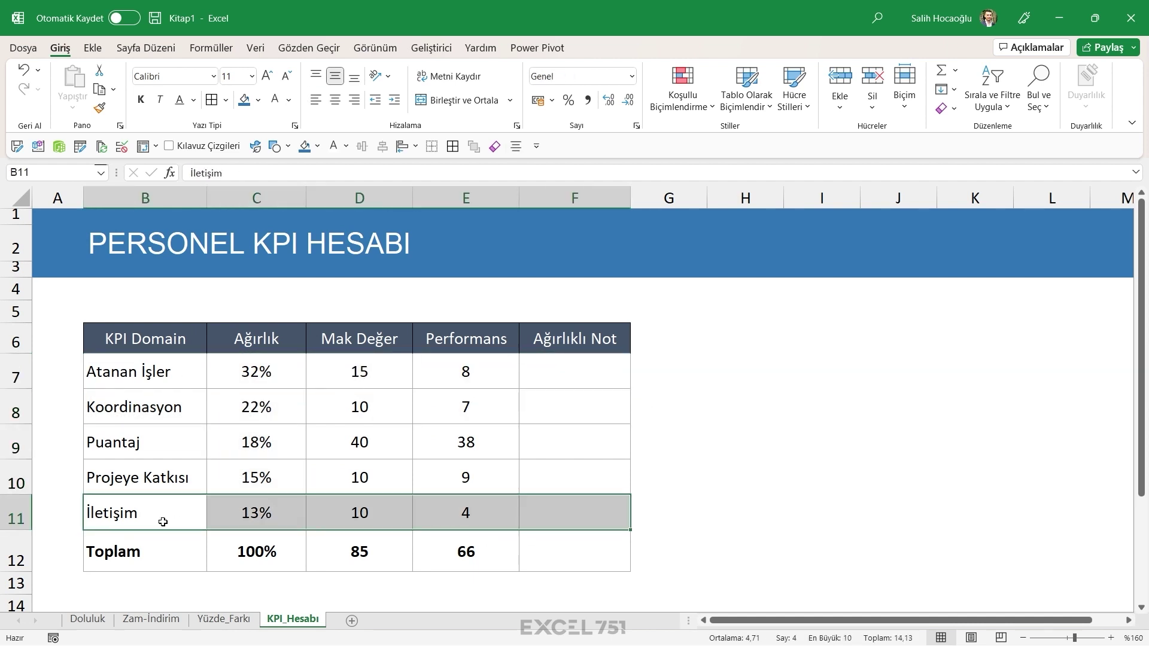
click(244, 522)
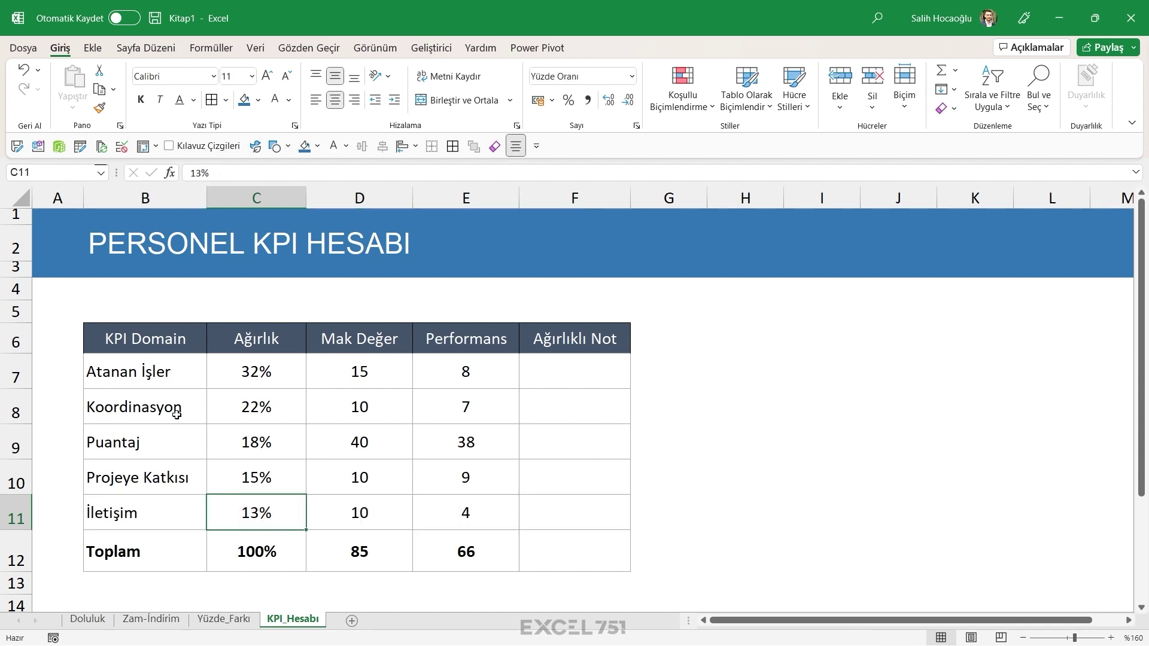
click(261, 383)
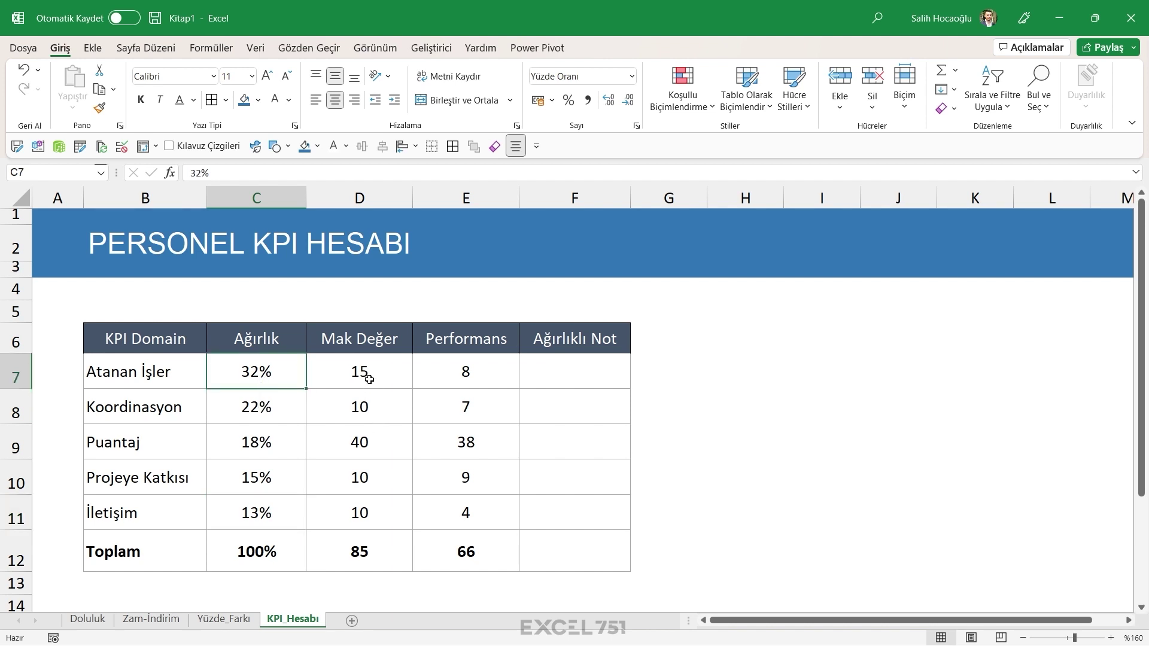
drag(358, 383, 372, 512)
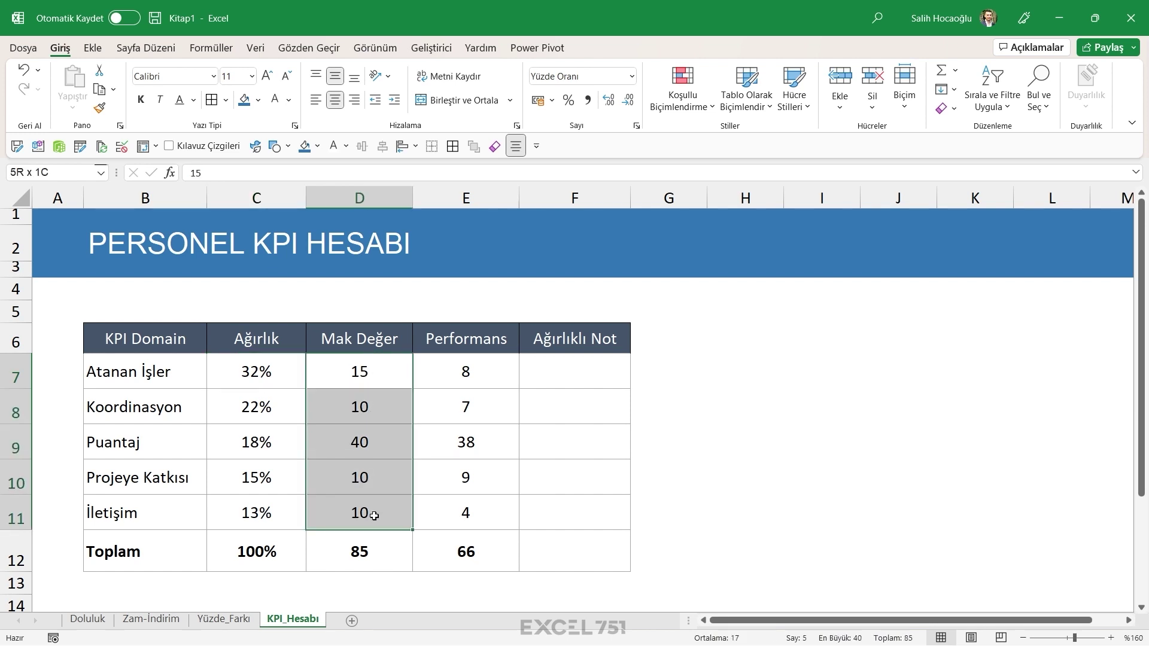
drag(257, 377, 273, 506)
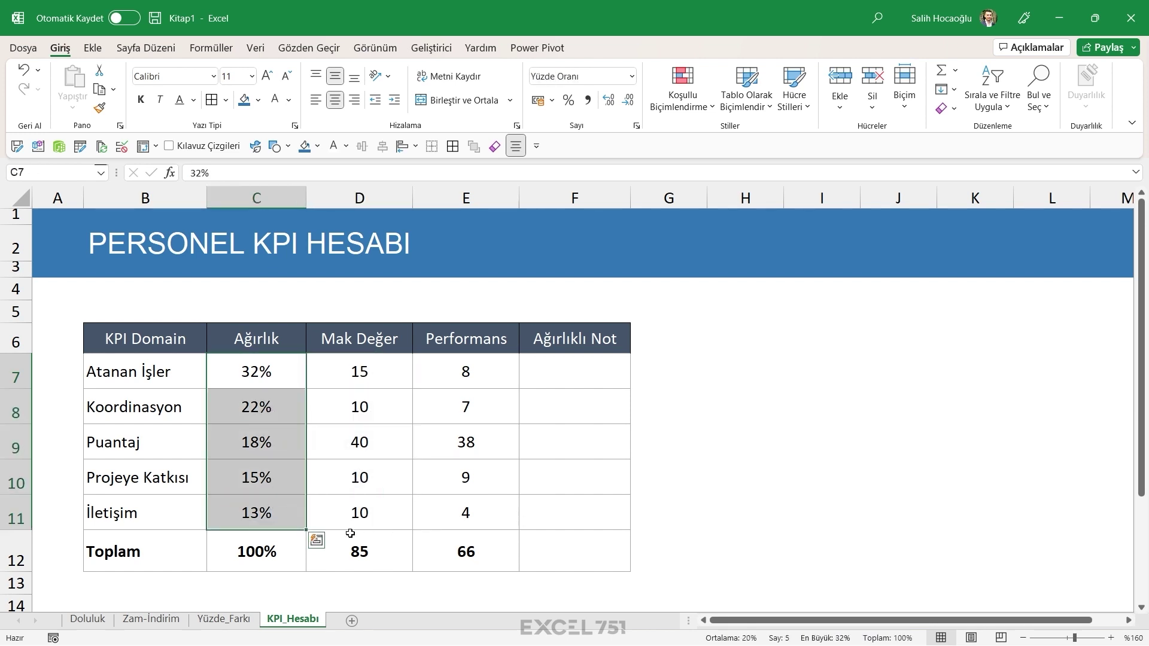
click(139, 372)
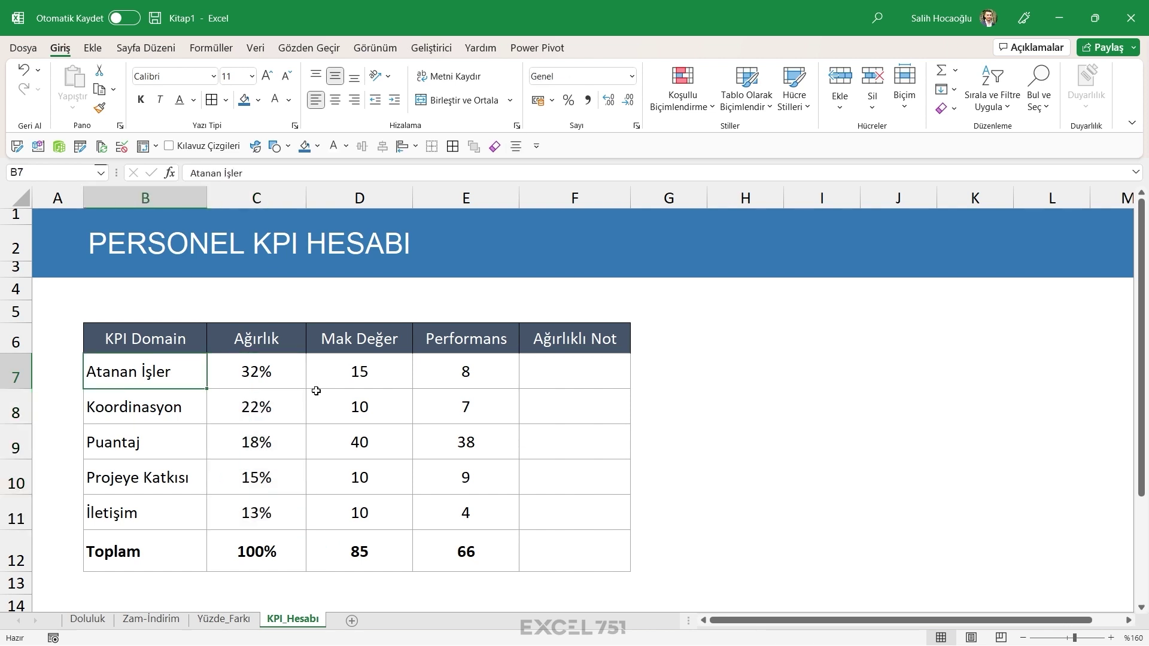
click(374, 375)
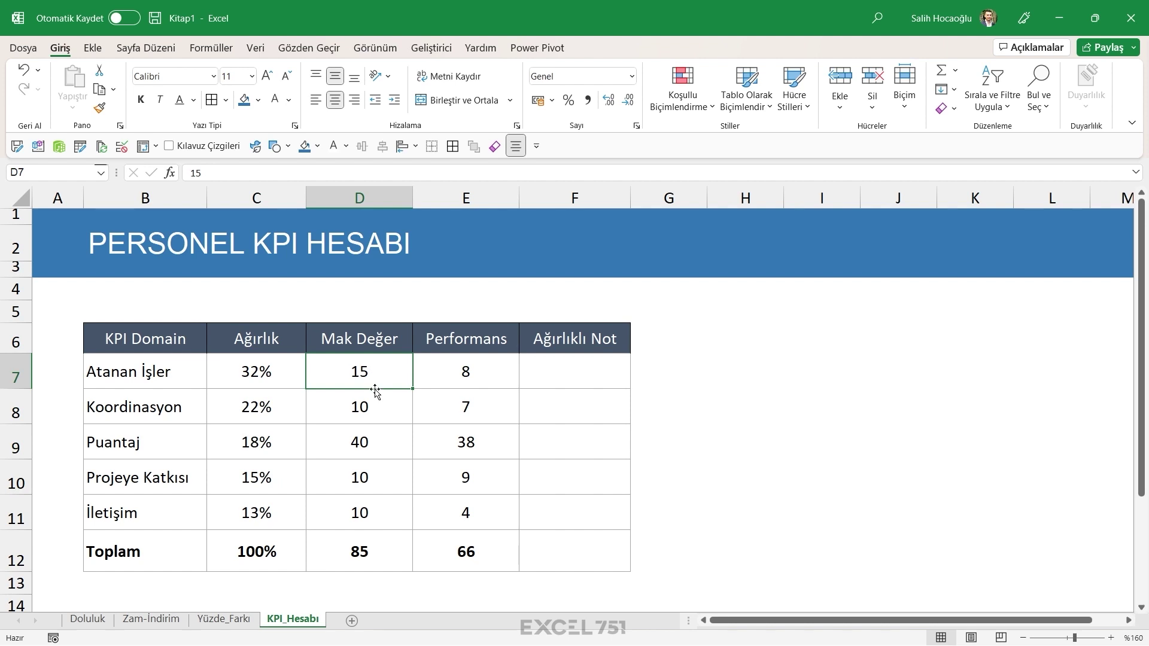
click(487, 378)
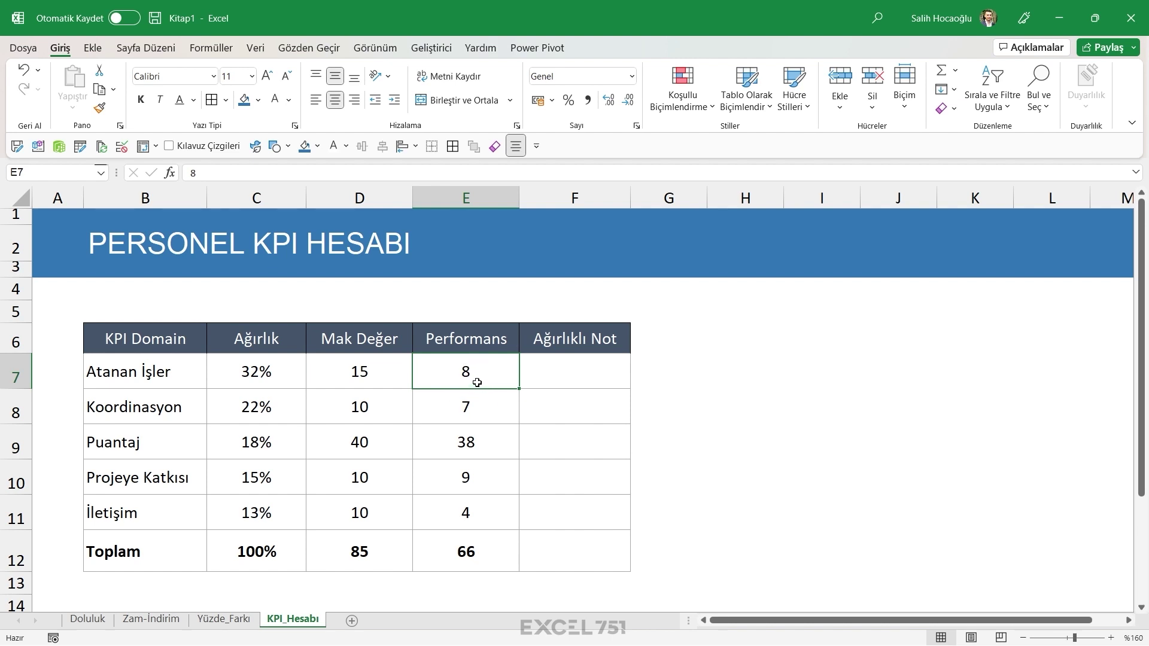
click(264, 383)
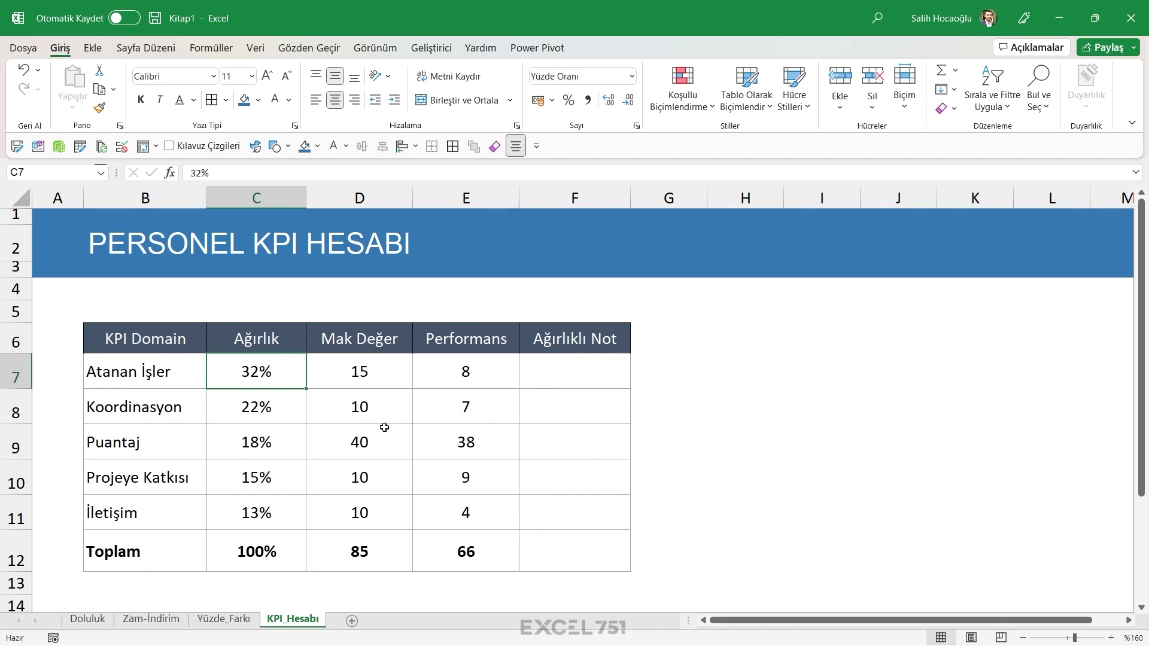
drag(359, 407, 383, 513)
drag(465, 371, 466, 513)
click(355, 369)
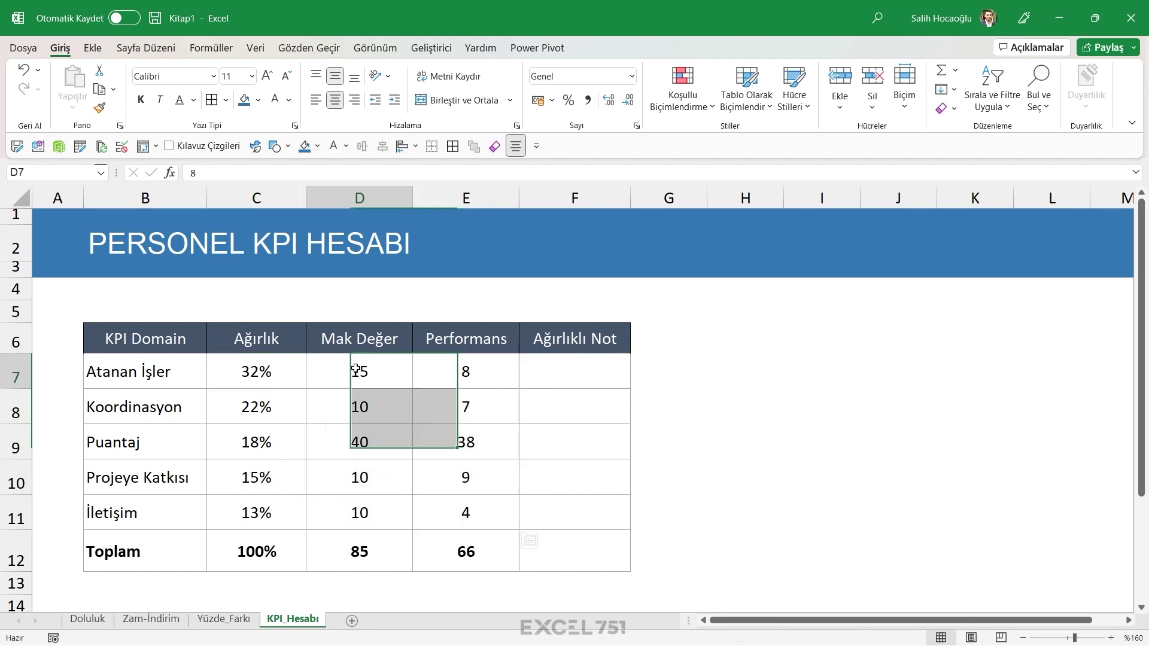
drag(355, 369, 362, 514)
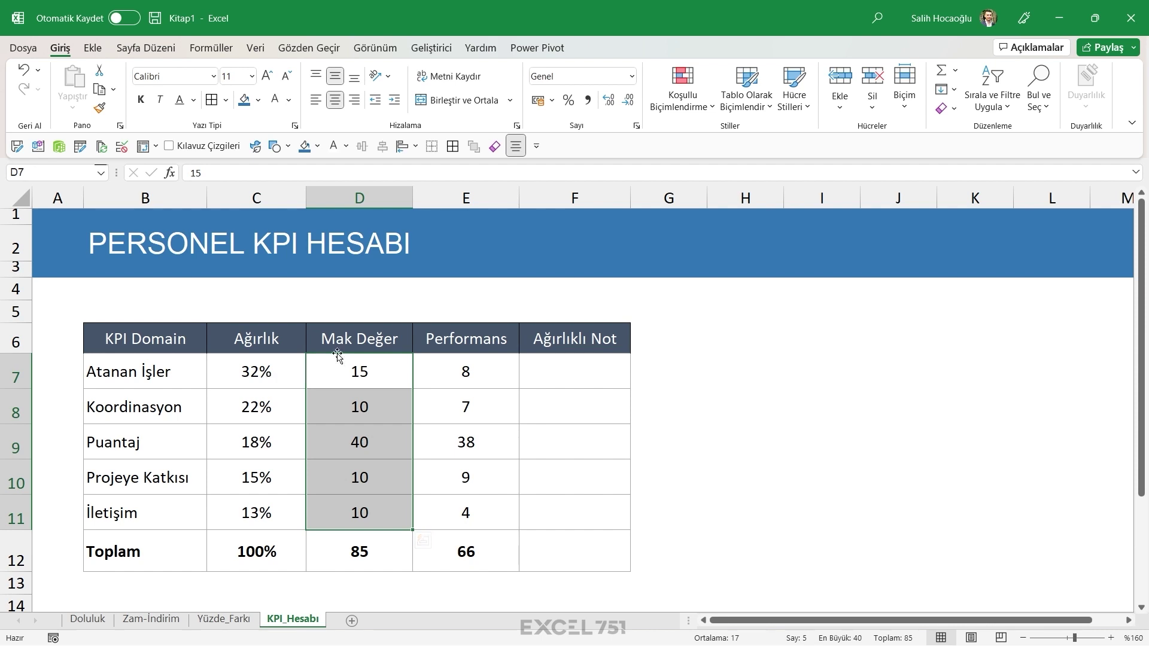
click(87, 620)
click(308, 621)
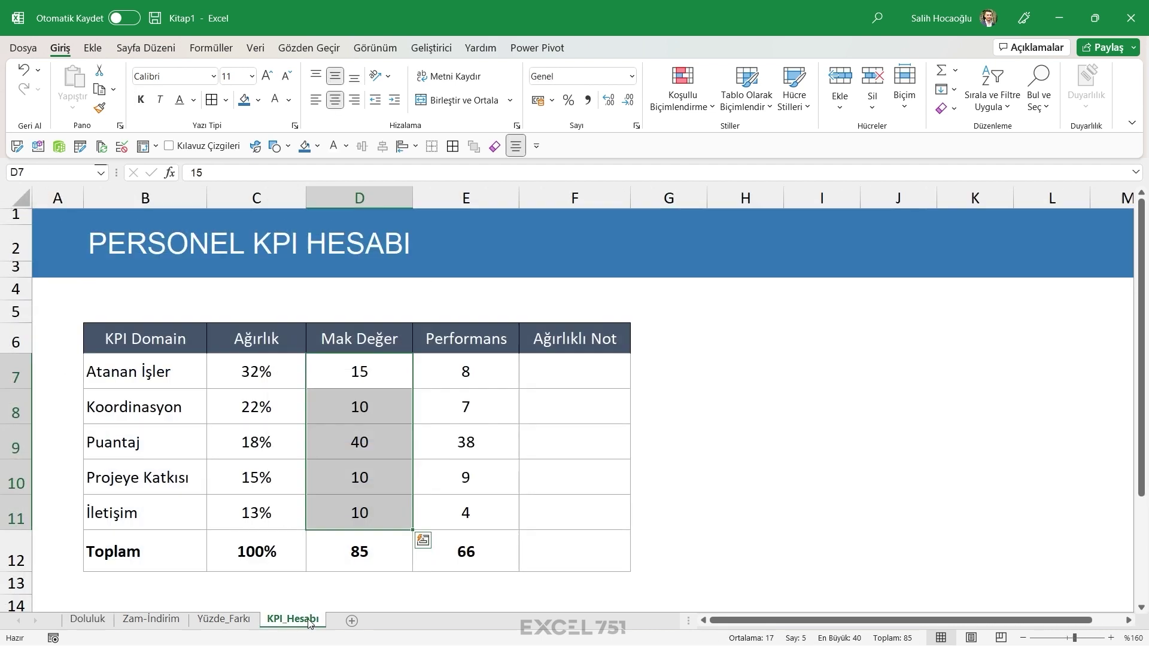
click(375, 381)
click(375, 409)
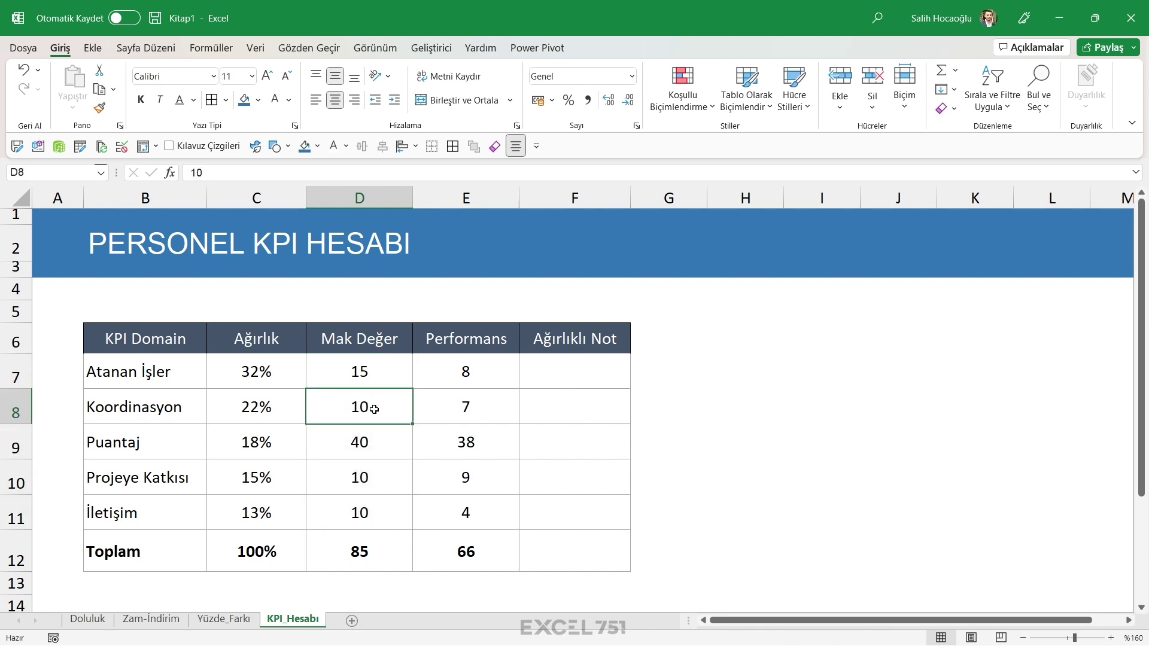
click(373, 448)
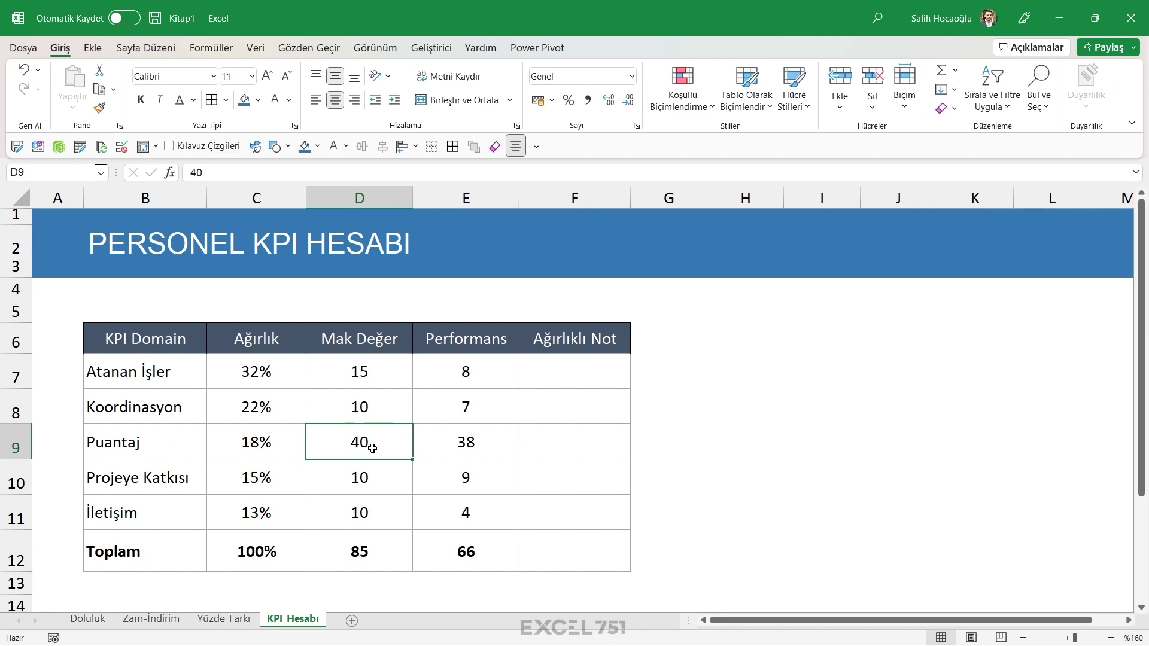
click(458, 444)
click(393, 453)
click(372, 483)
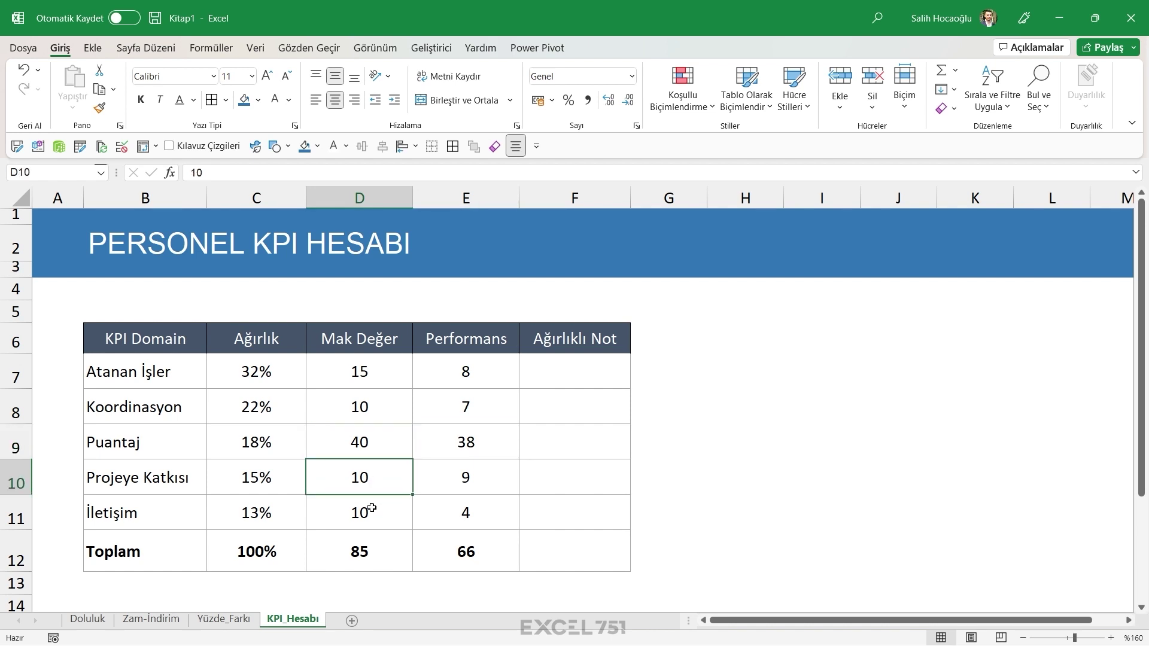
click(370, 512)
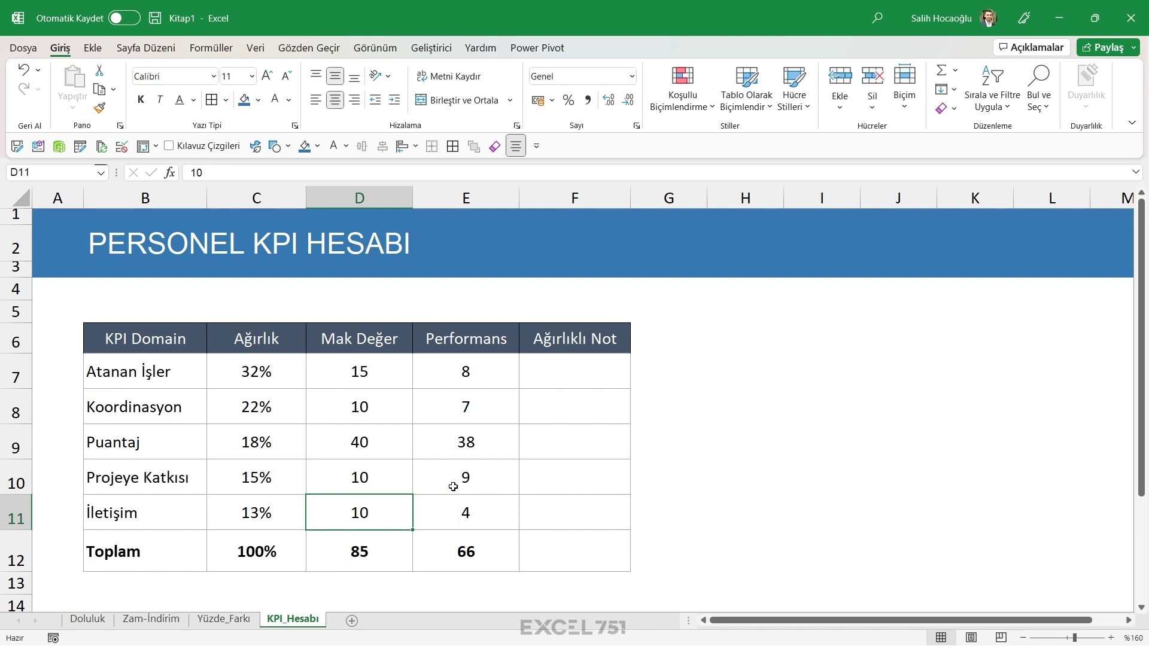
drag(372, 377, 375, 519)
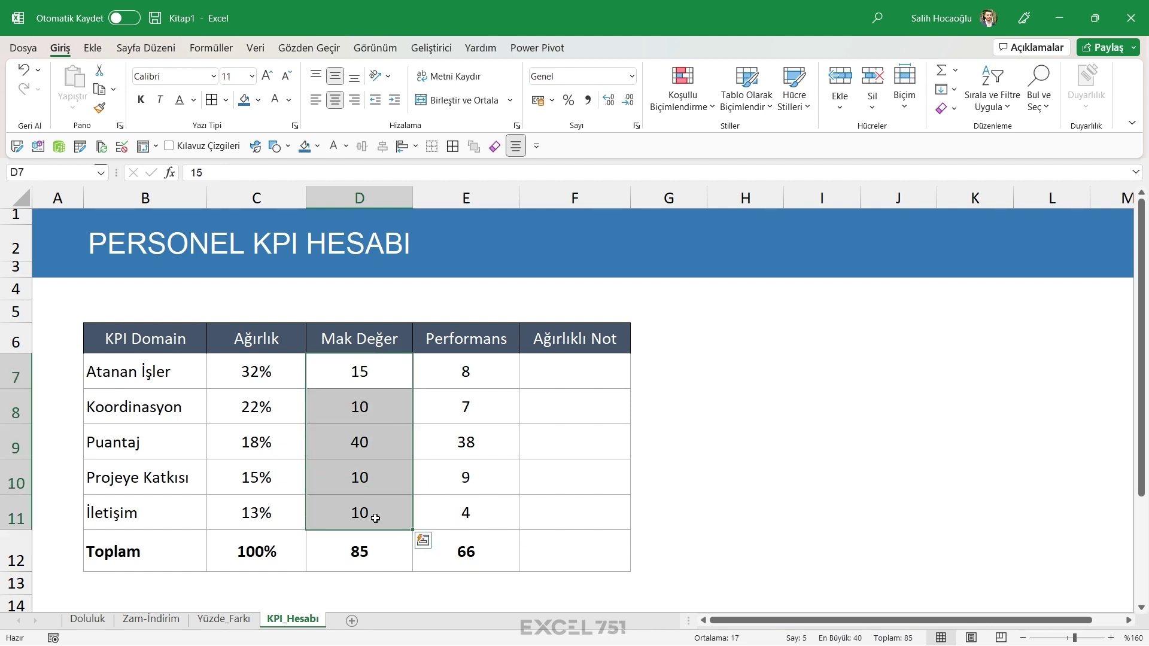
click(366, 545)
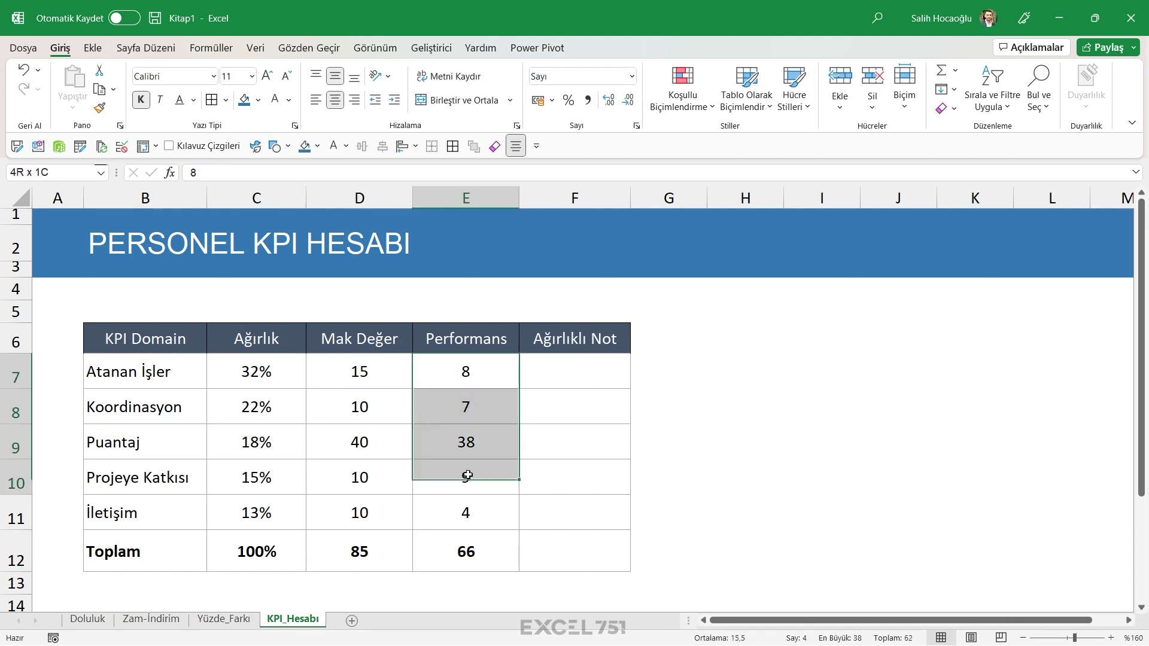
drag(464, 370, 467, 514)
click(471, 551)
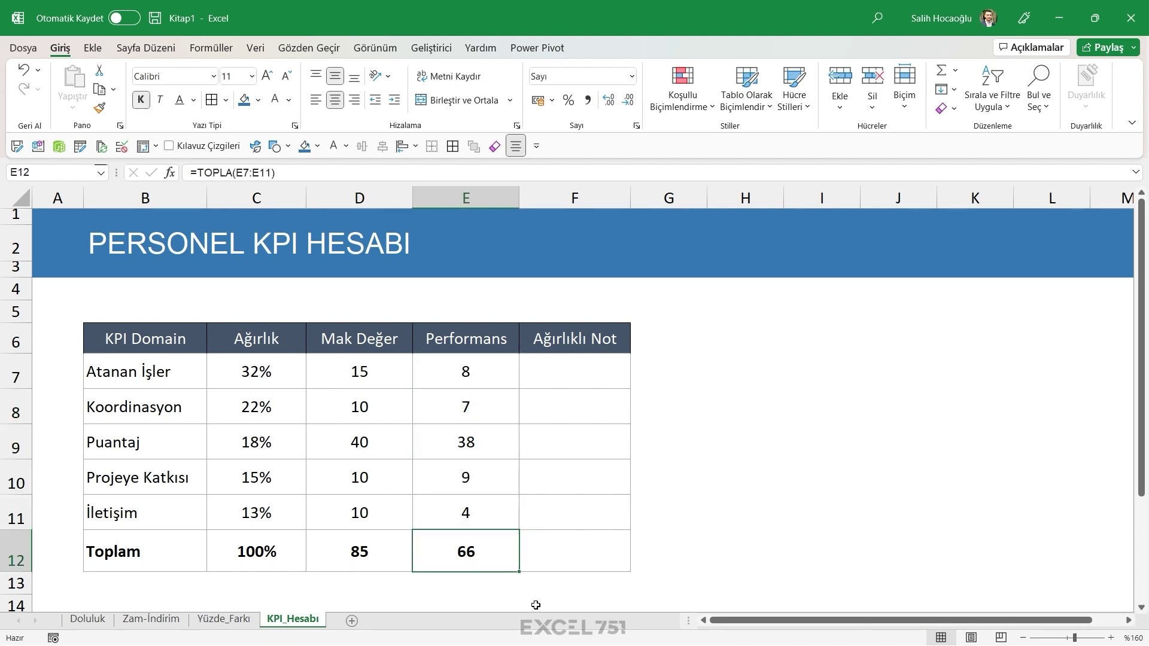
Enter =E12/D12 in the Ağırlıklı Not total cell F12, showing 0,78
click(594, 565)
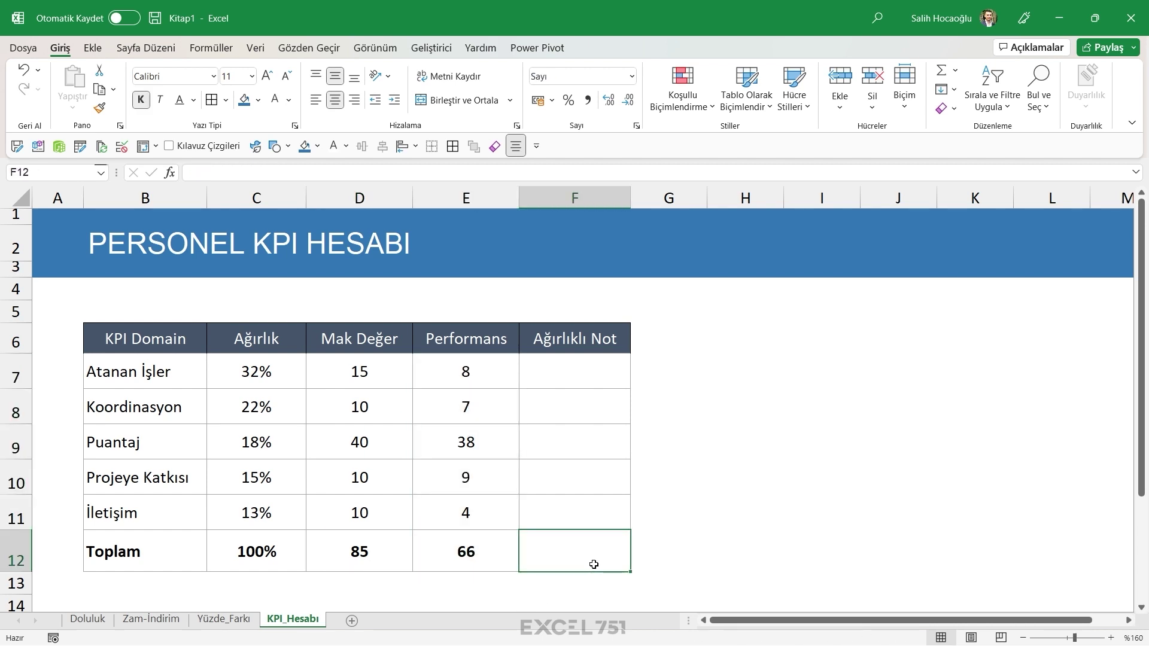
text(=)
key(Left)
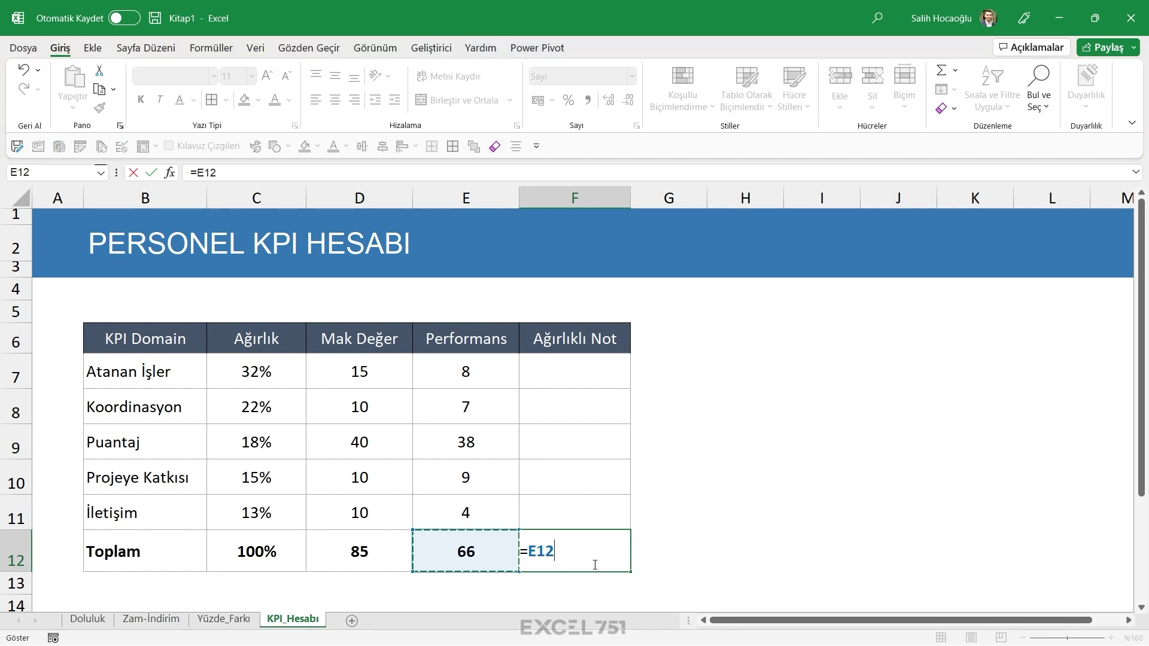
text(/)
key(Left)
key(Left)
key(Return)
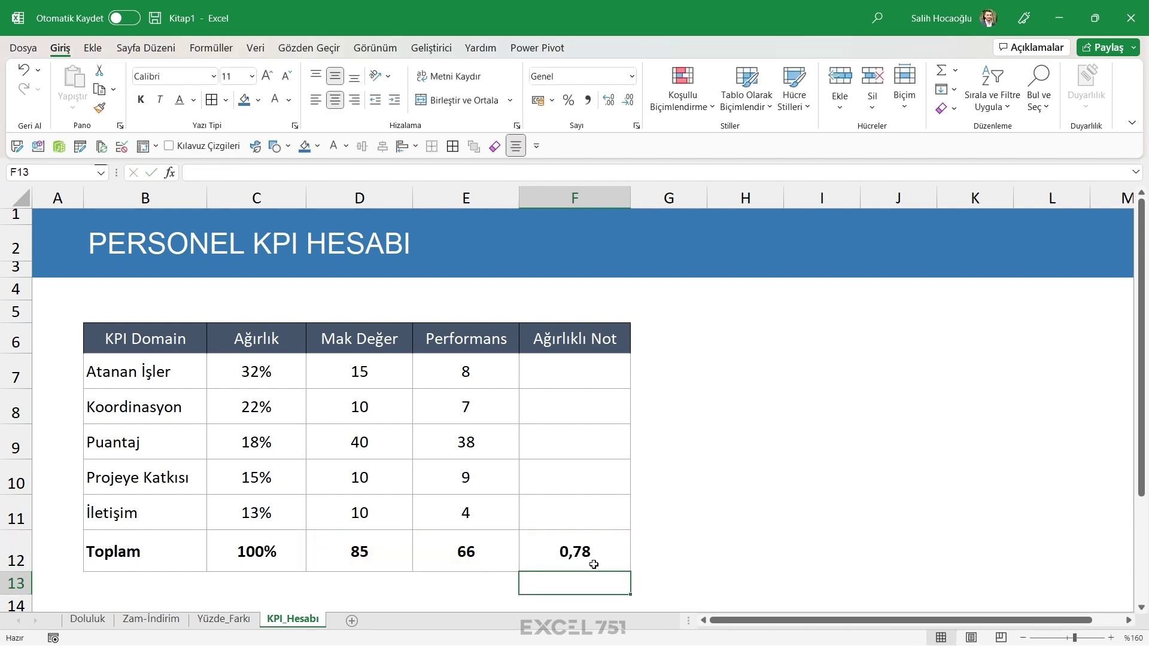
click(593, 564)
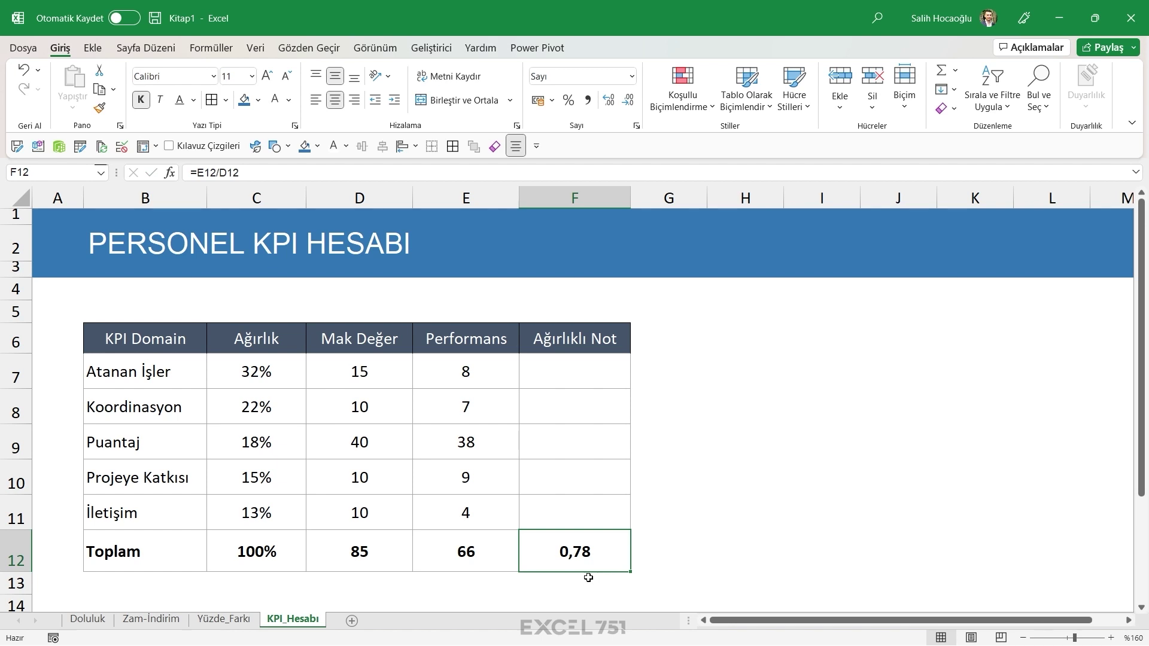
drag(258, 371, 257, 512)
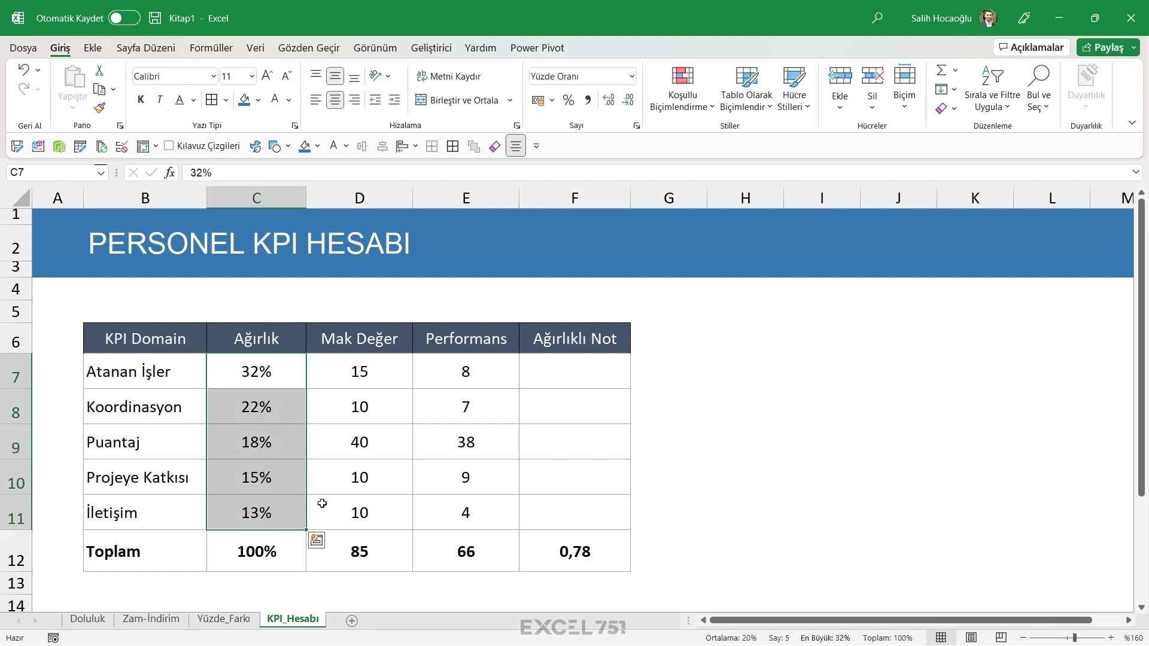
key(ctrl+z)
click(559, 372)
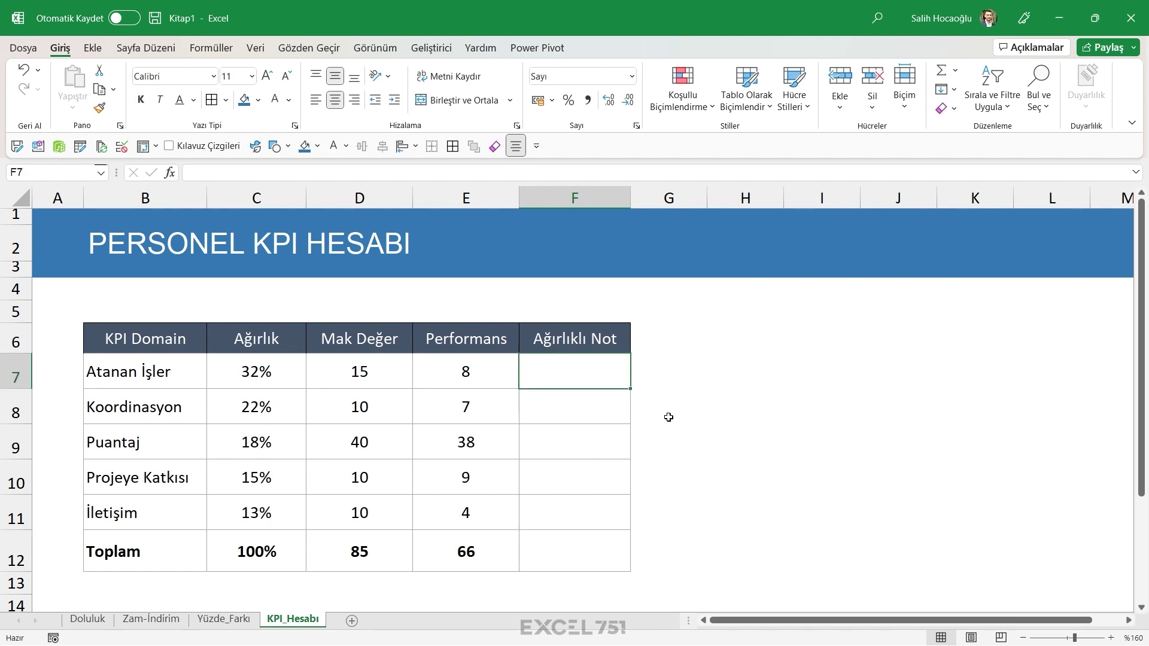
text(=)
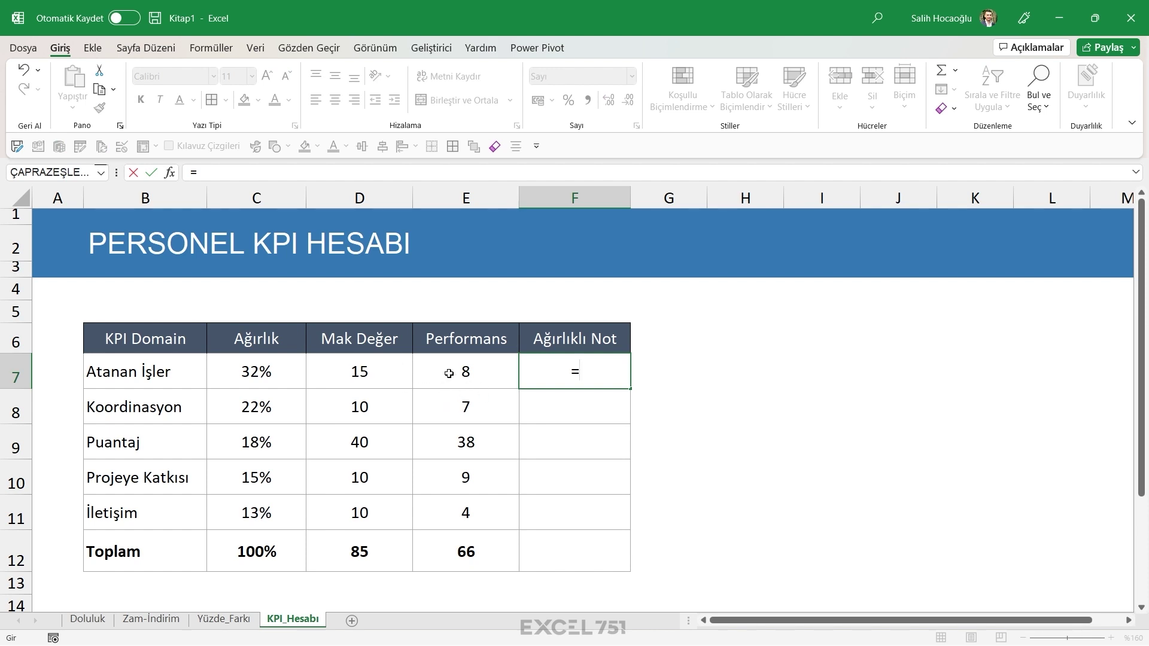
click(449, 374)
text(/)
key(Left)
key(Left)
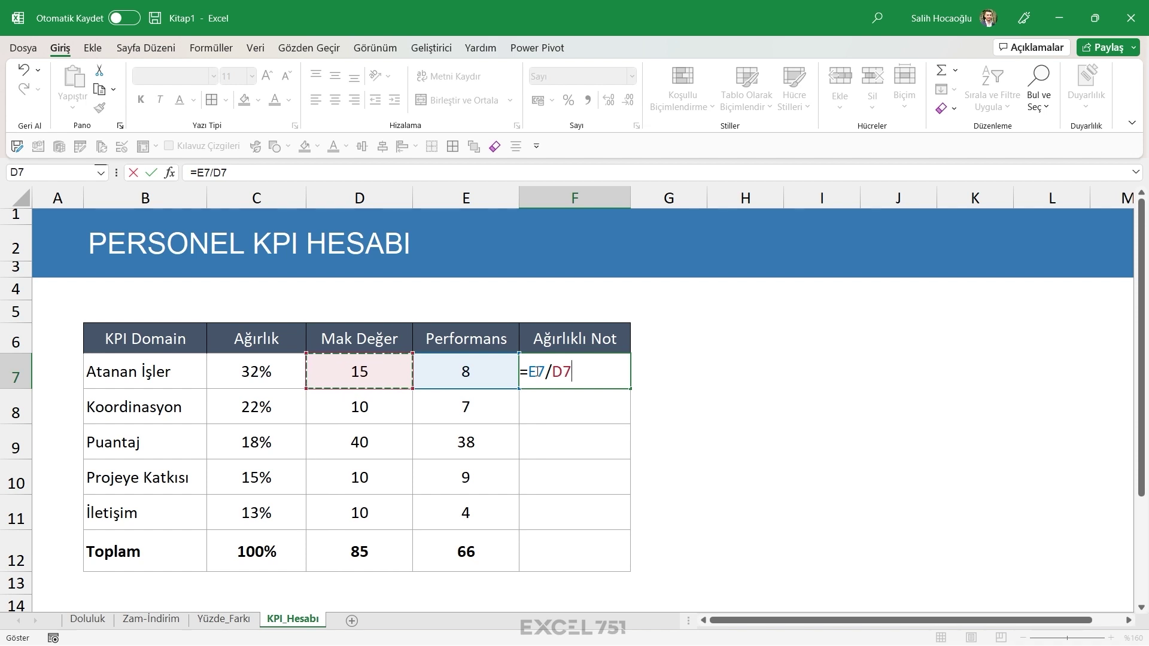
key(Return)
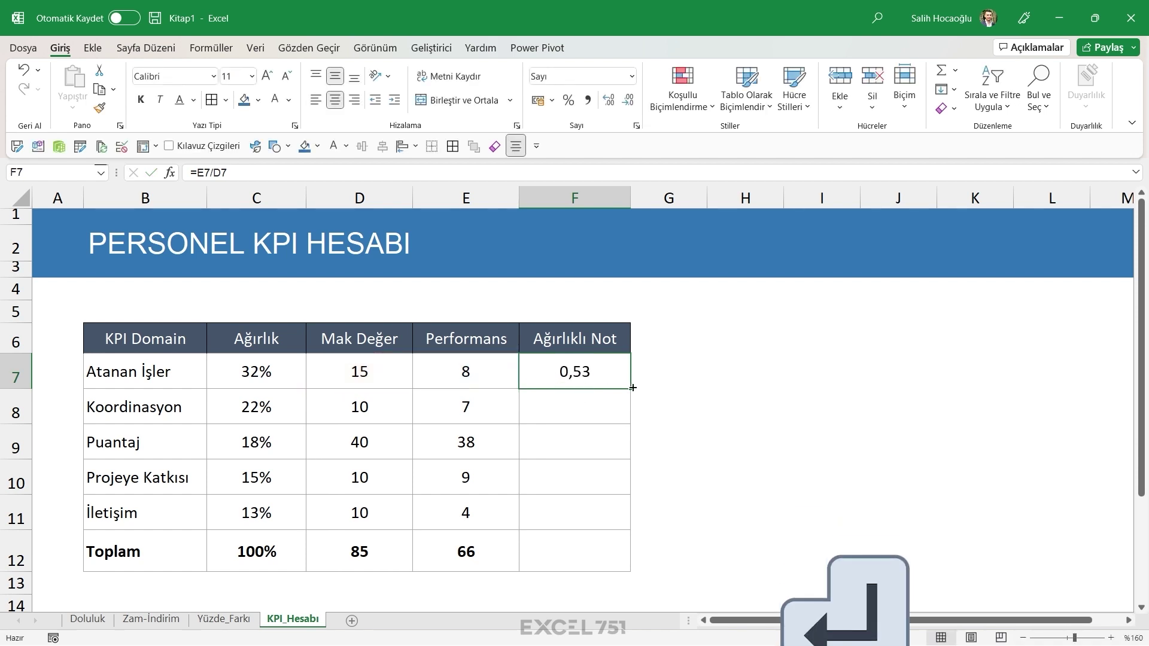
drag(633, 387, 623, 530)
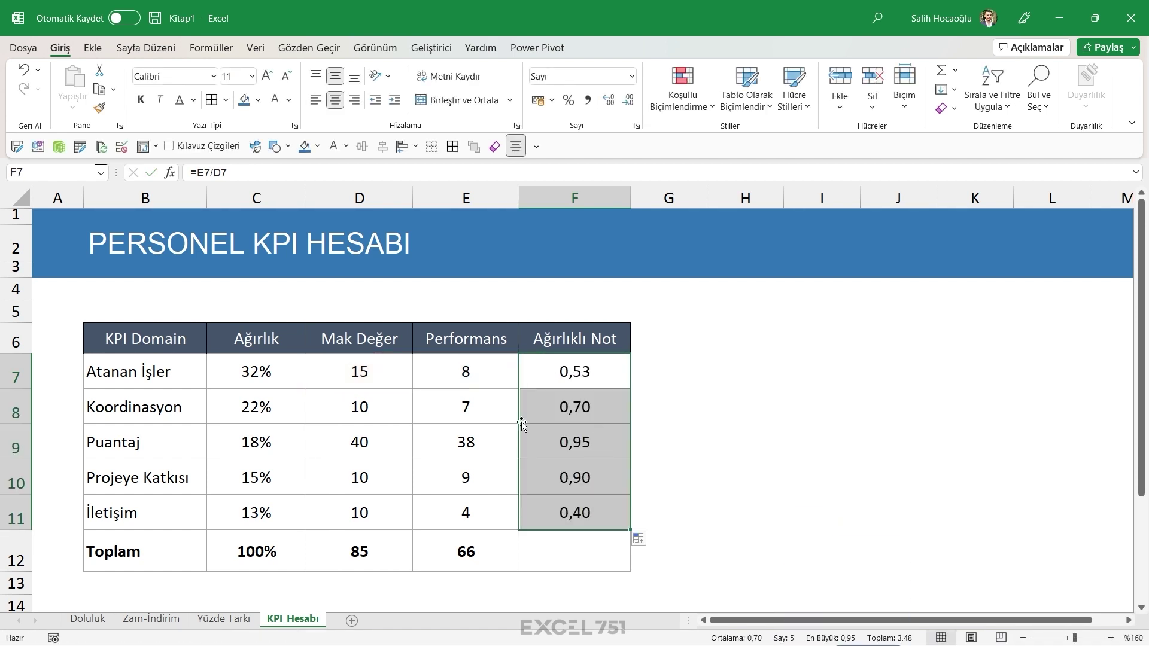
drag(526, 413, 362, 408)
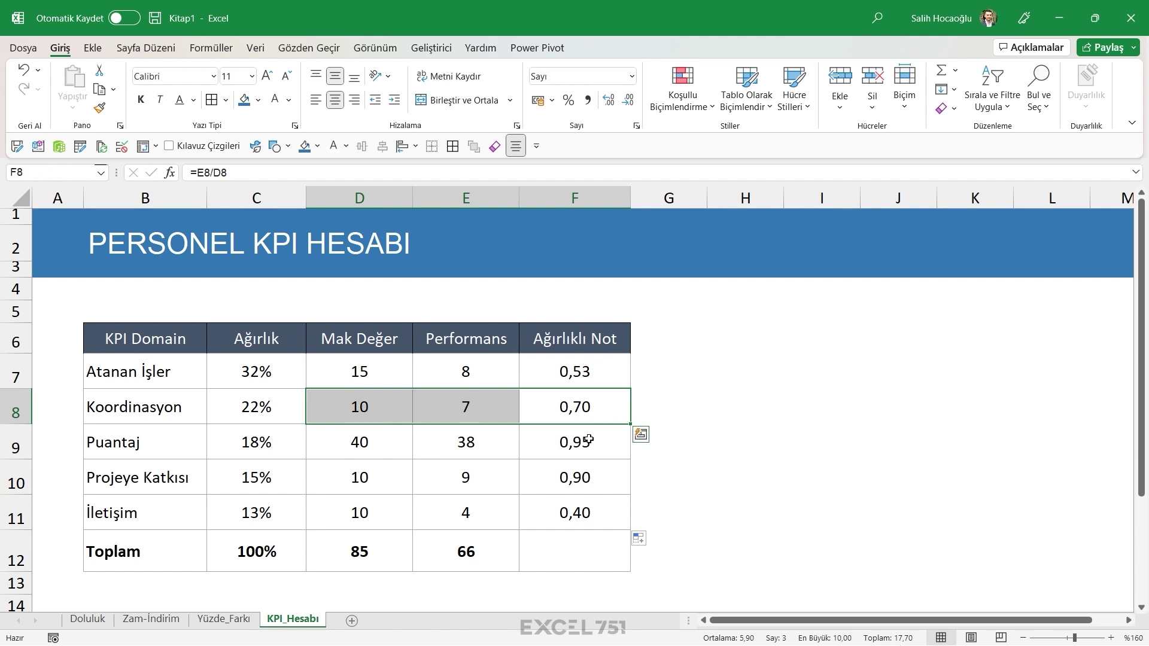
drag(588, 440, 397, 436)
drag(531, 474, 410, 471)
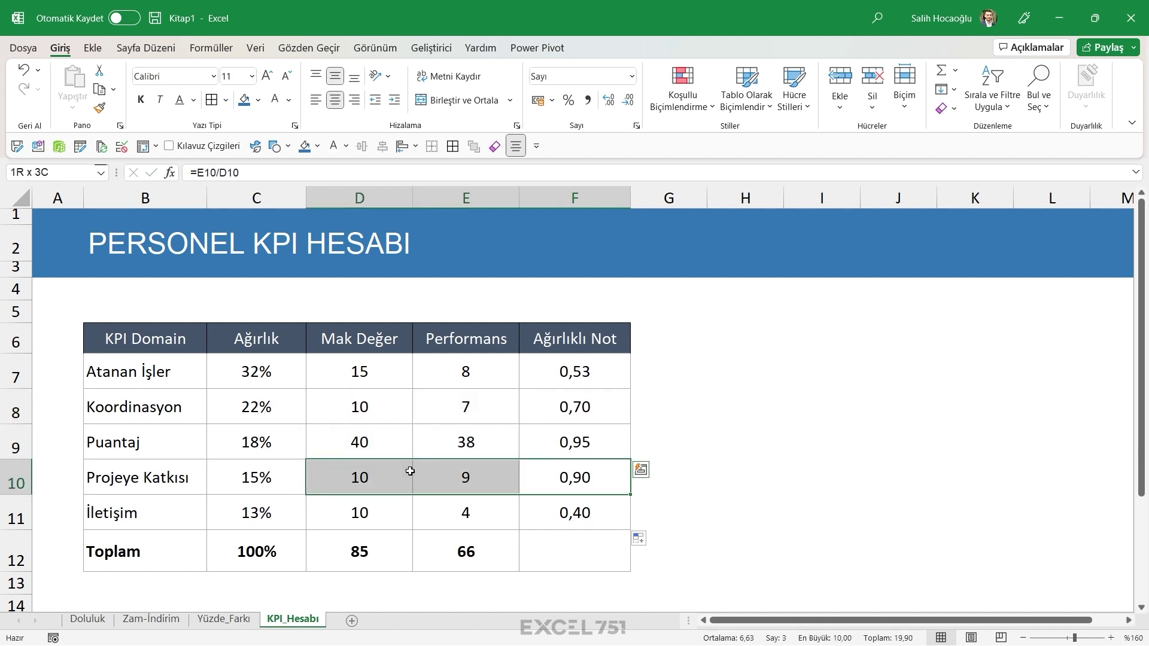
drag(601, 519, 396, 518)
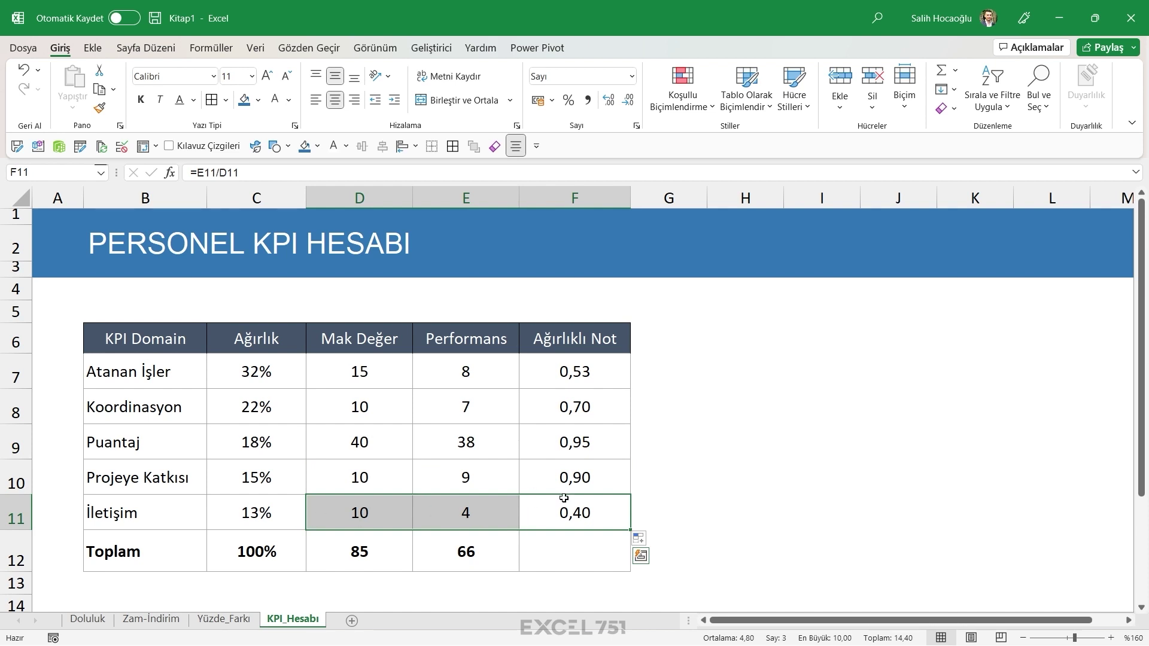
drag(593, 382, 595, 513)
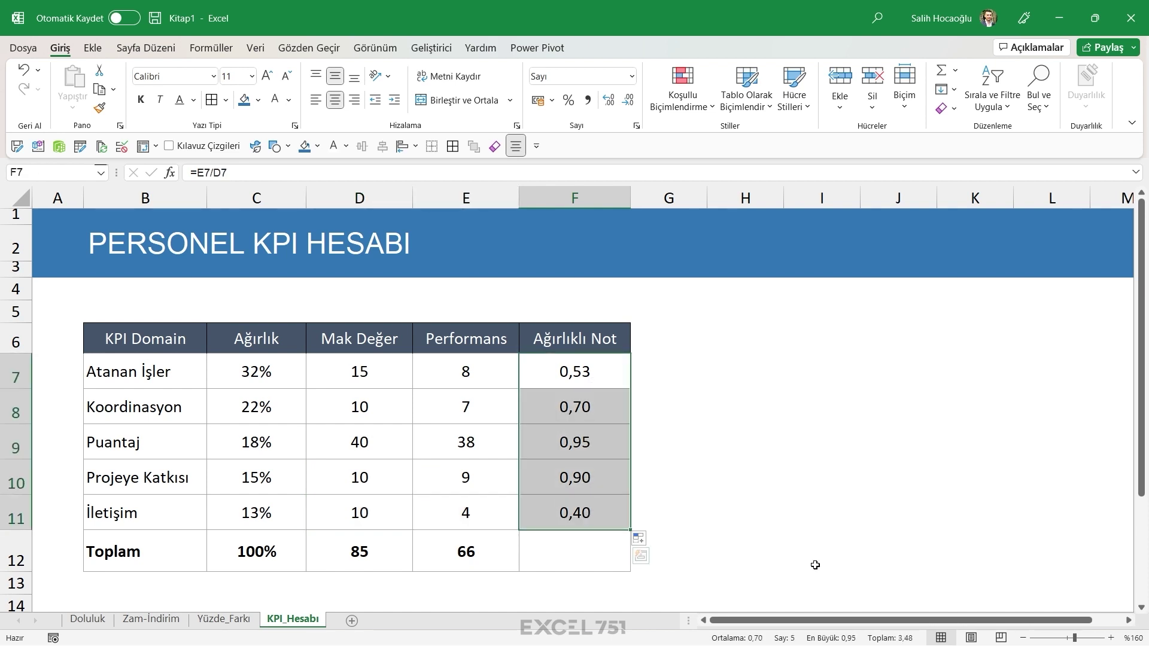
click(894, 641)
Change F7 to =(E7/D7)*C7, checking the division part evaluates to 0,5333
drag(595, 371, 587, 510)
double_click(604, 372)
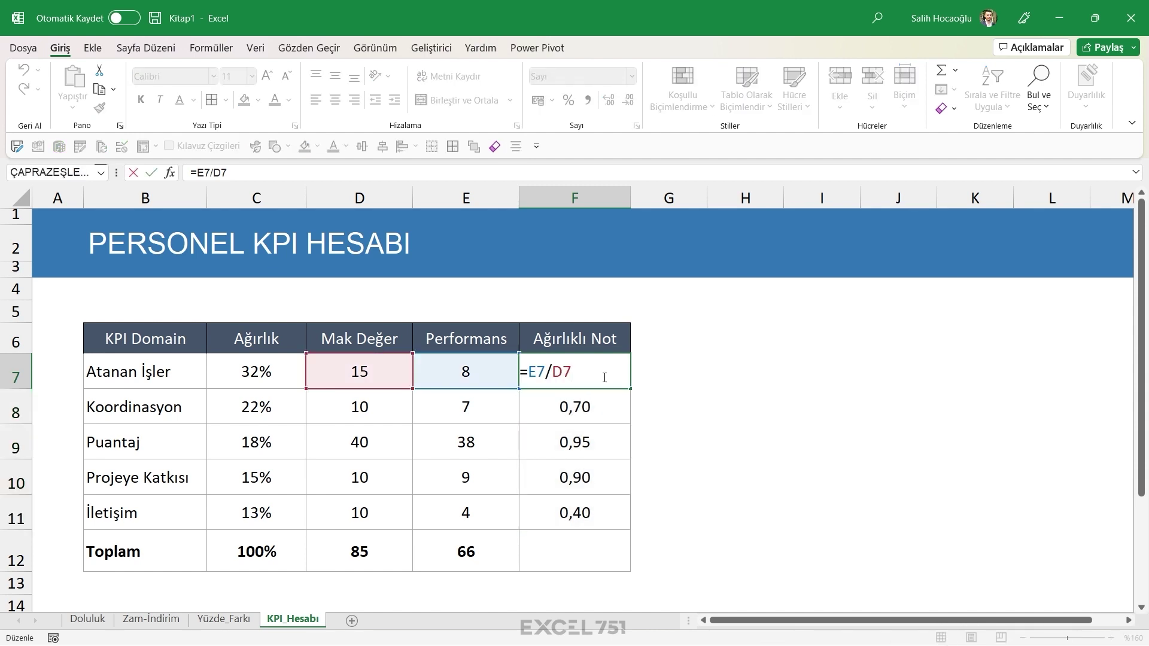
text())
text(()
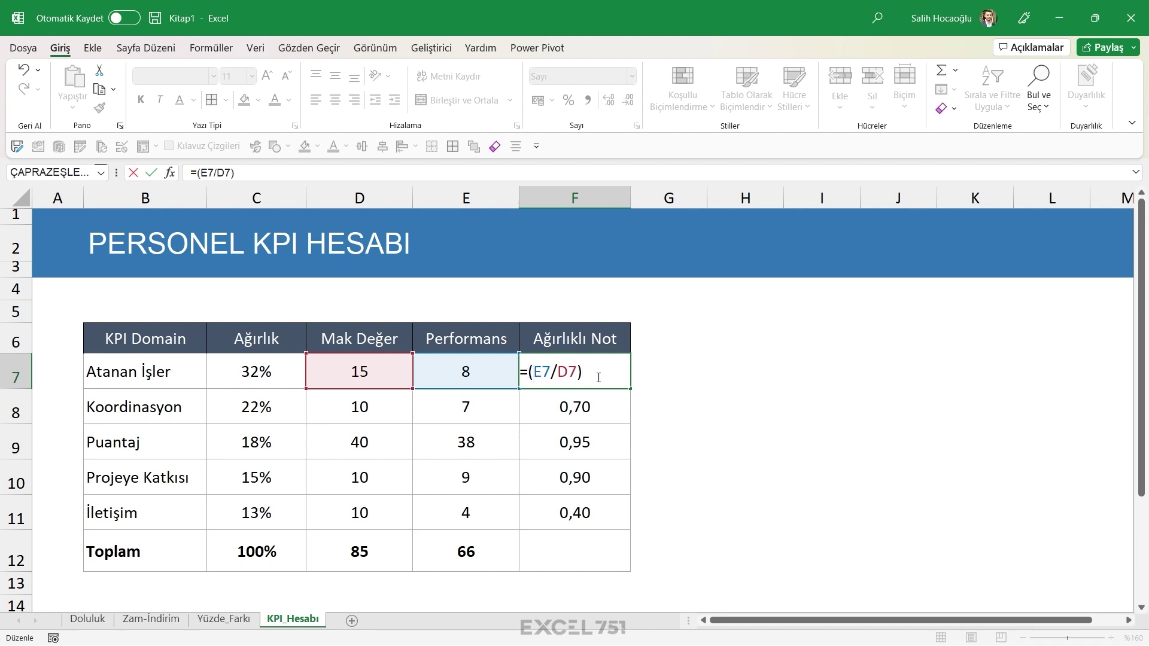
click(267, 377)
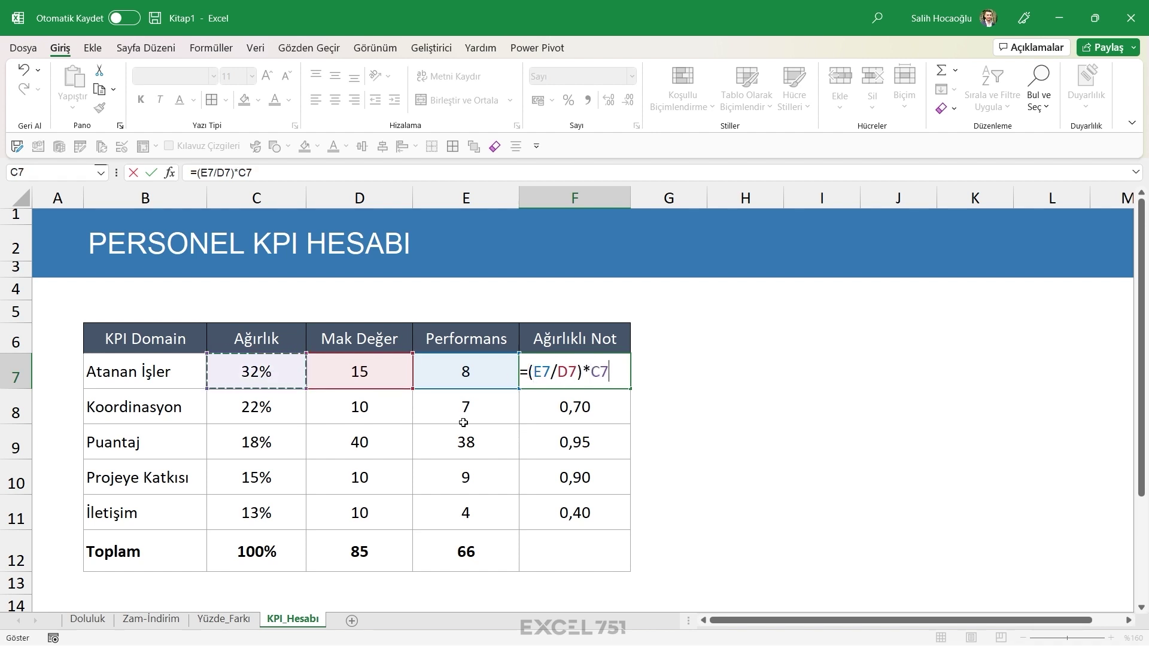
drag(529, 371, 584, 371)
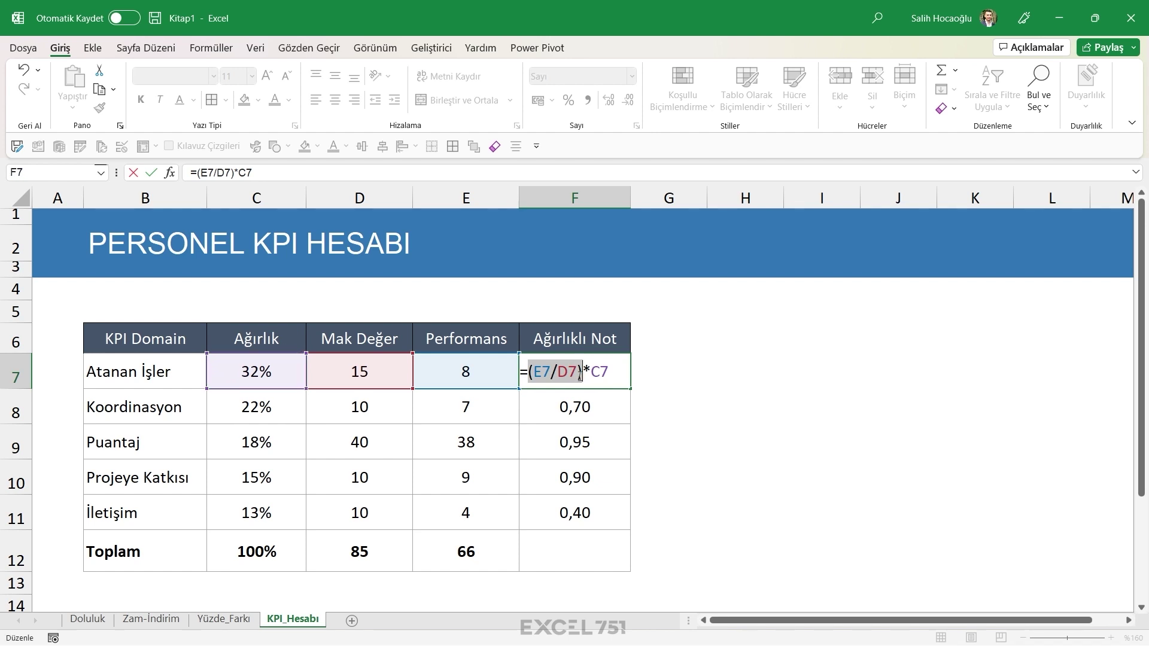
key(F9)
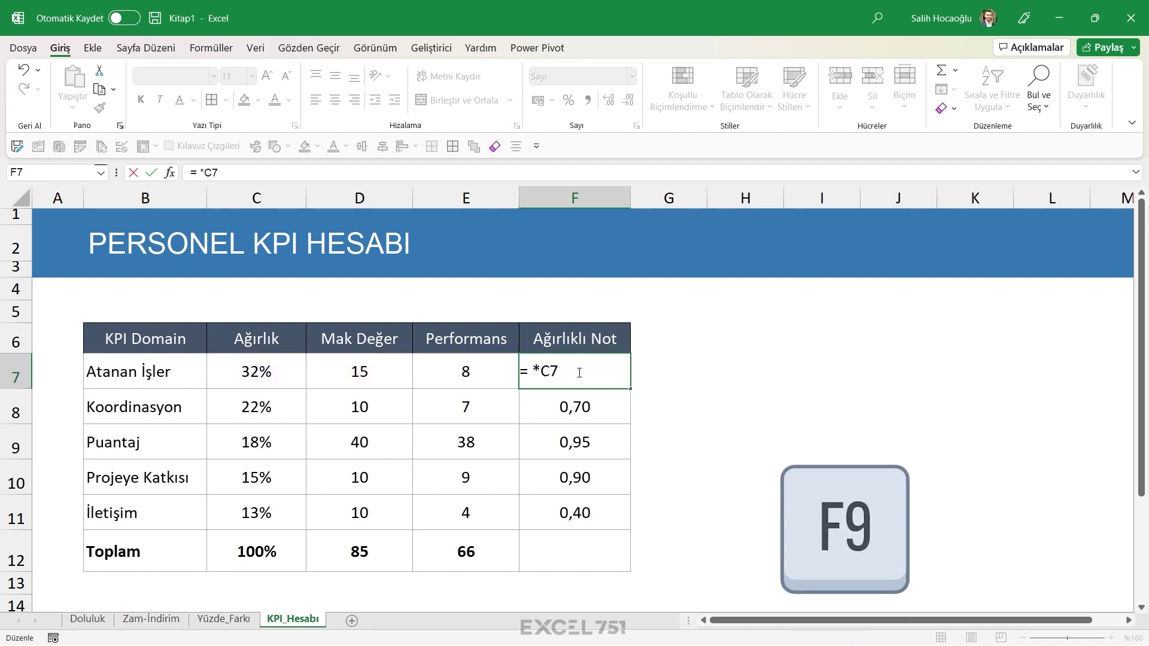
key(ctrl+z)
key(F9)
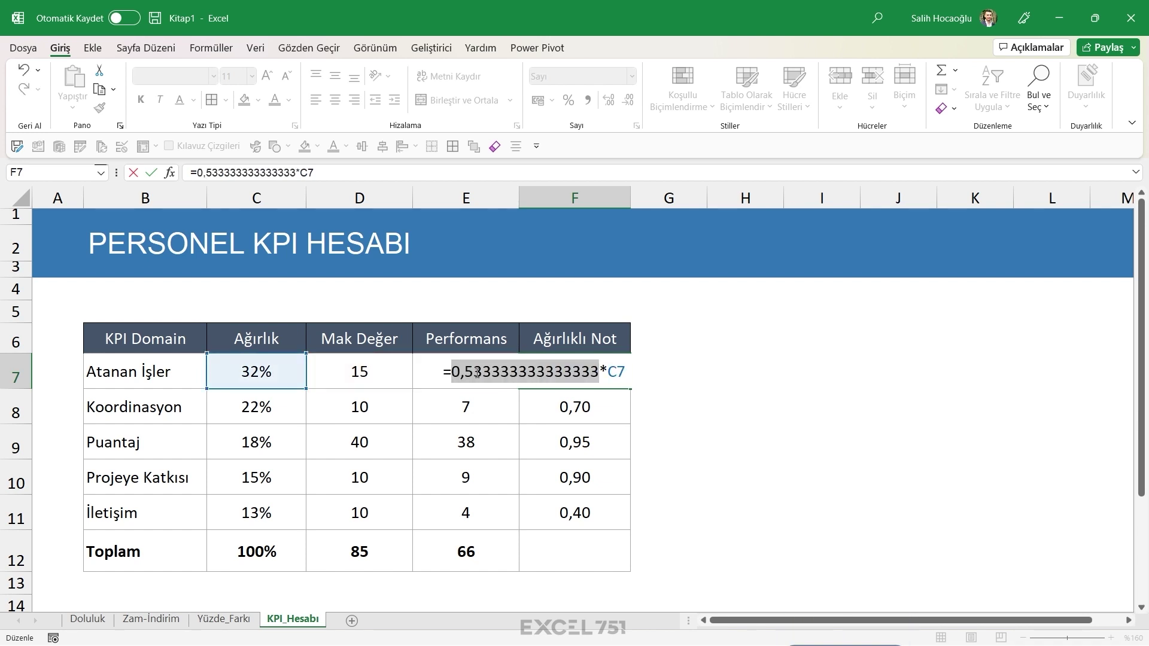
key(ctrl+z)
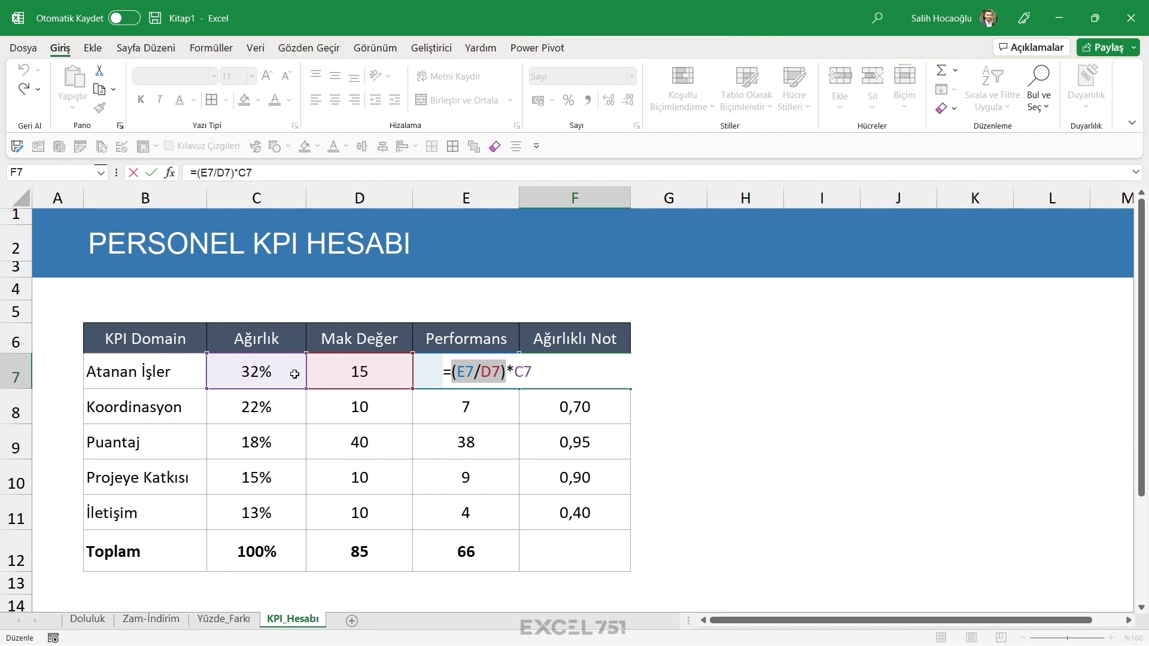
key(Return)
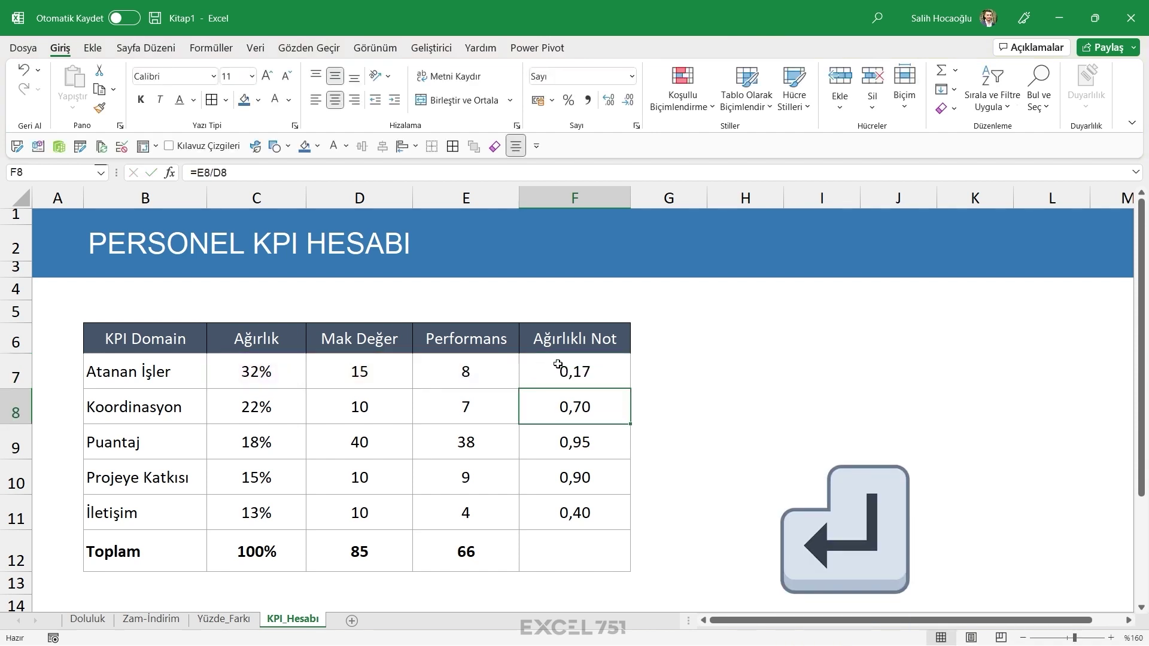
Fill the weighted formula down to F11, giving 0,17, 0,15, 0,17, 0,14 and 0,05
click(559, 364)
drag(632, 394, 660, 514)
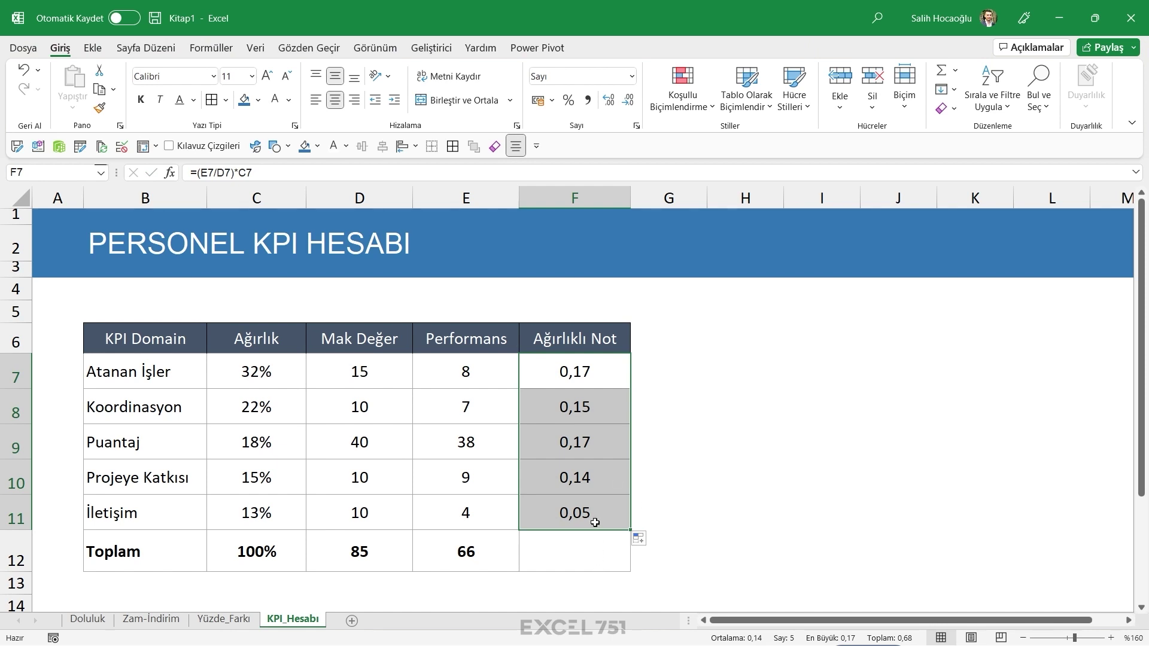
drag(596, 370, 596, 512)
click(606, 552)
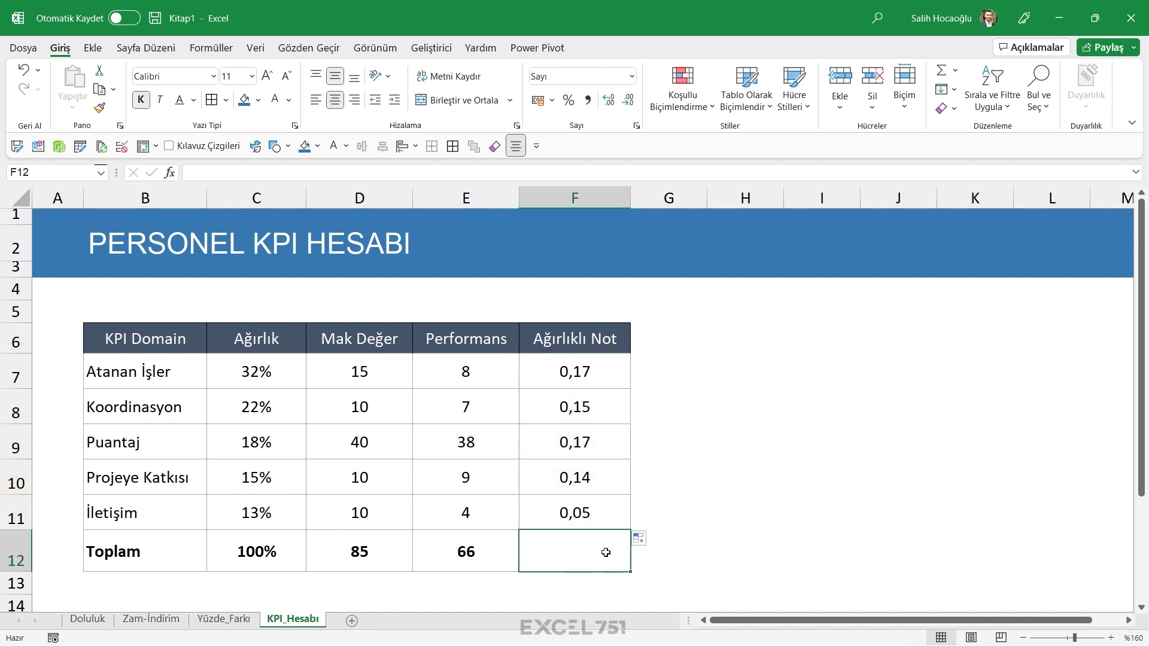
Enter =TOPLA(F7:F11) in the Ağırlıklı Not total cell F12
text(=TOPL)
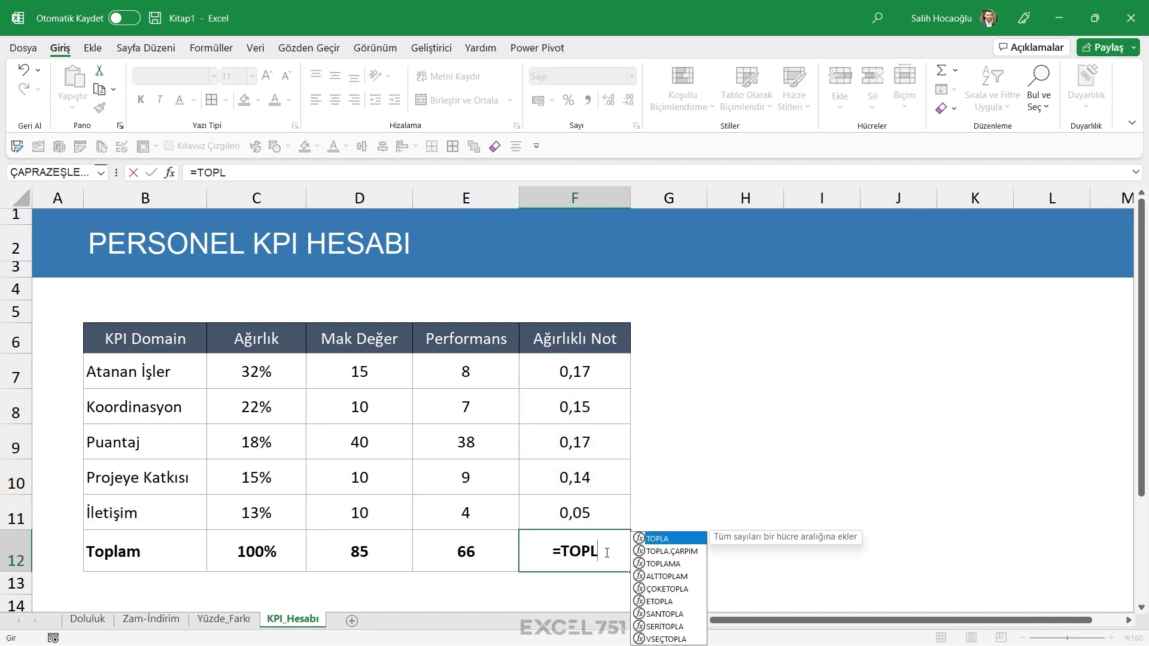
text(A()
key(Up)
key(shift+Up)
key(shift+Up)
key(shift+Up)
key(shift+Up)
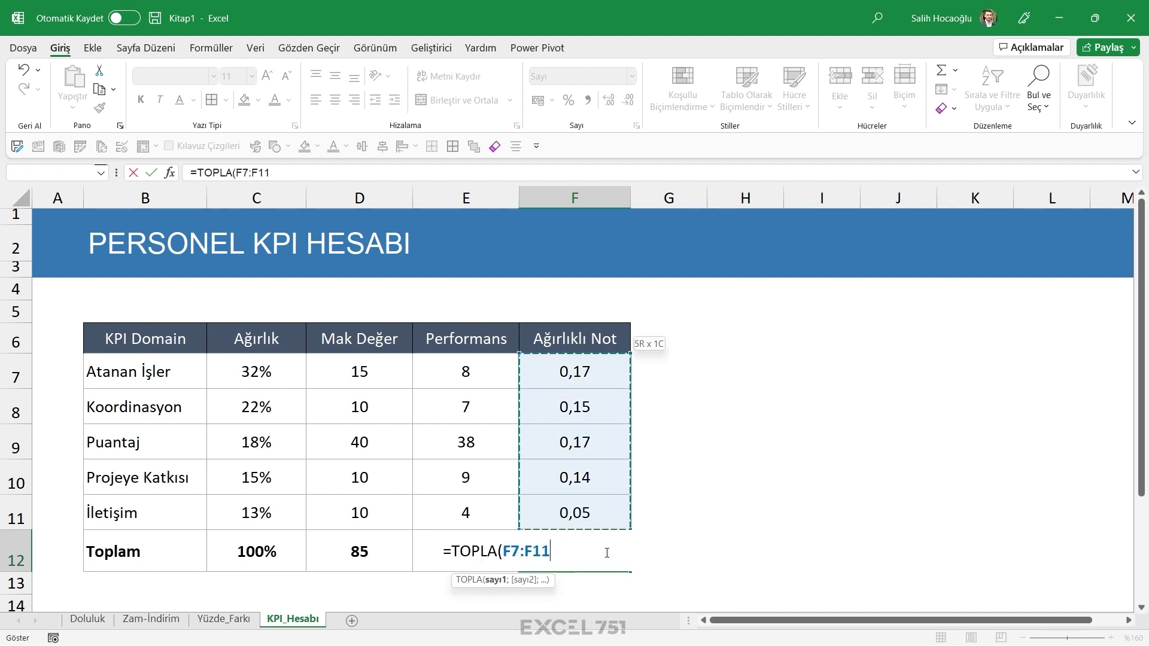
key(Return)
Format the weighted total as a percentage showing 68%, comparing it with the Ağırlık total
click(606, 553)
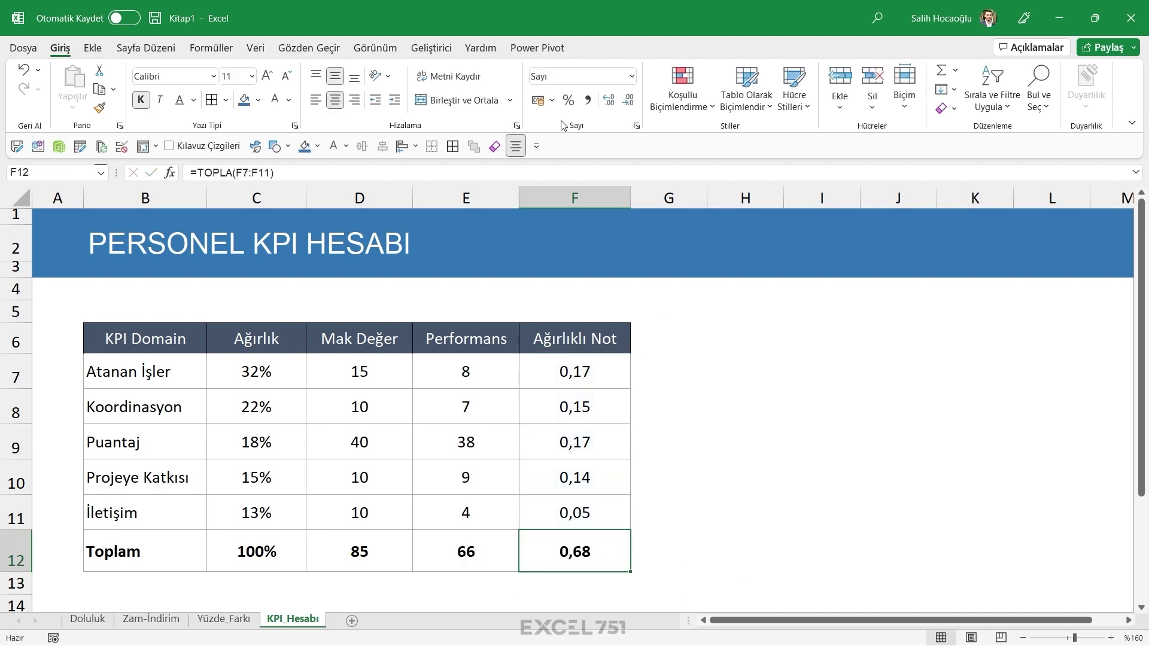
click(569, 100)
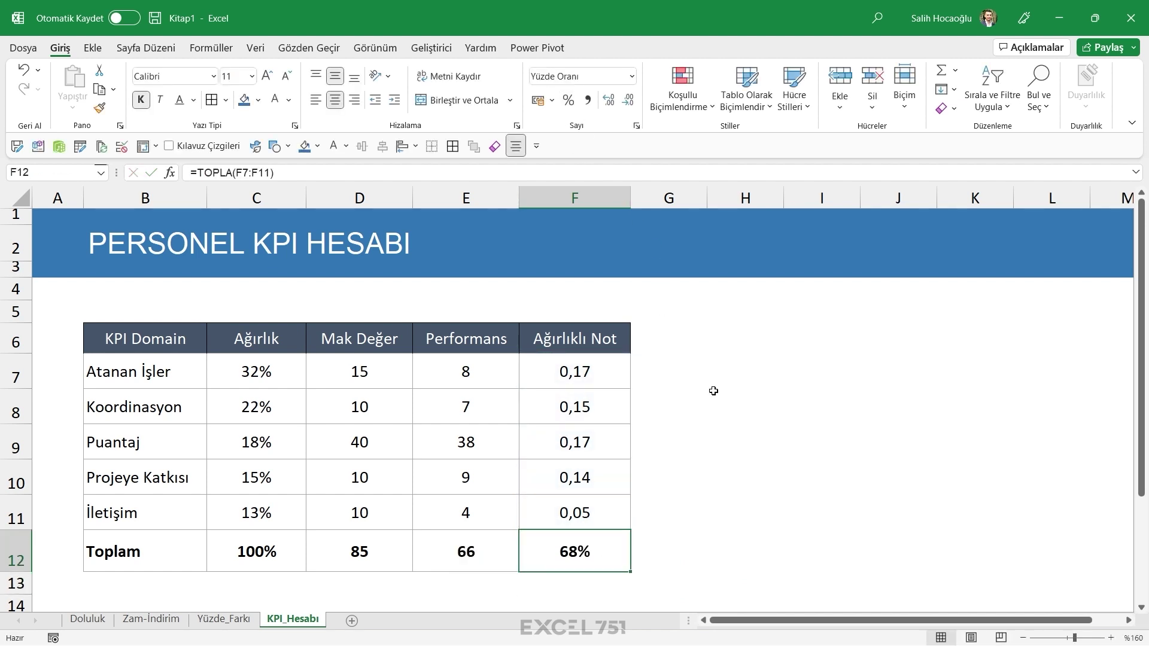
click(241, 548)
click(589, 558)
drag(488, 368, 479, 500)
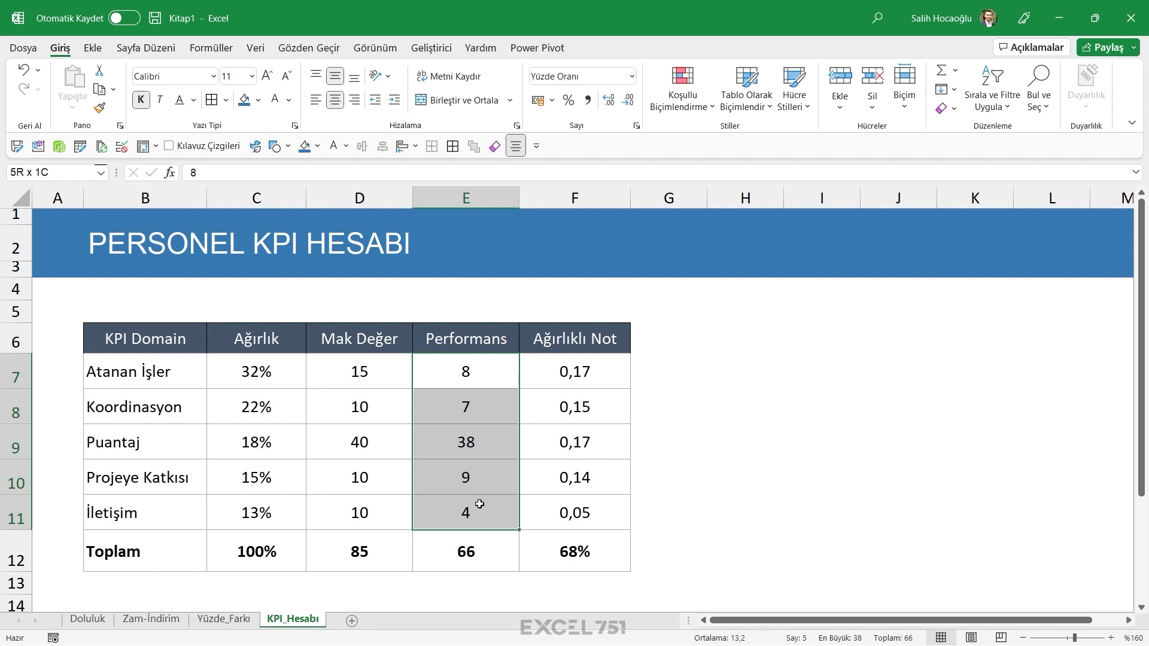
Try test Performans values 15, 10, 40, 10, 10 and check the weighted total
click(482, 371)
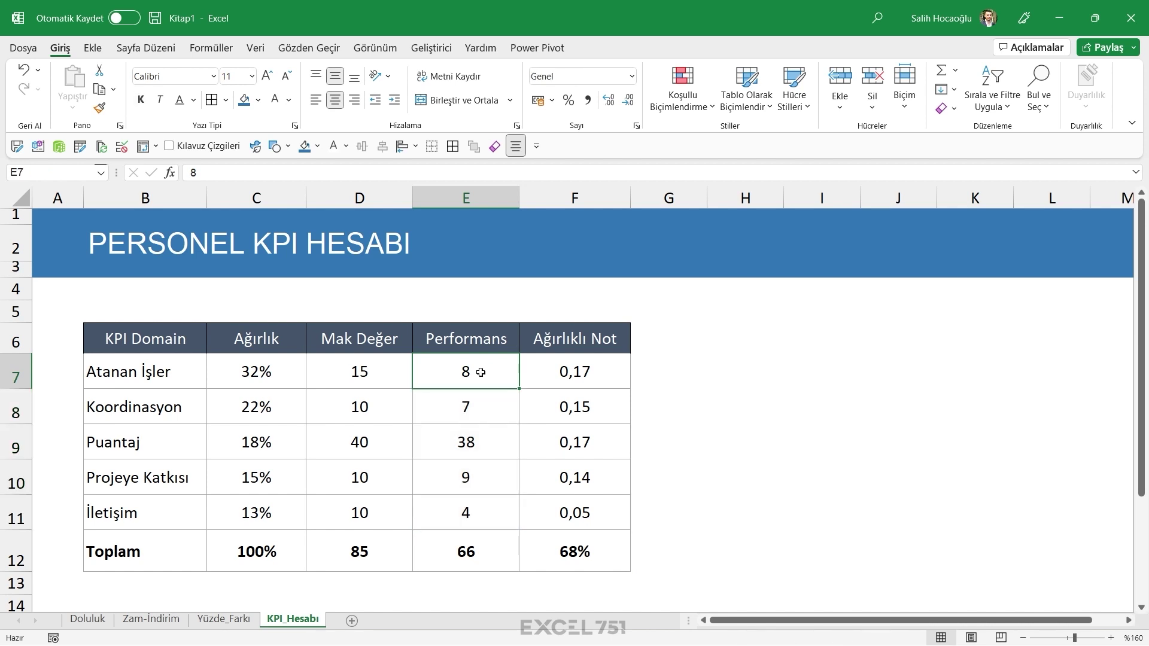
text(15)
text( 10 )
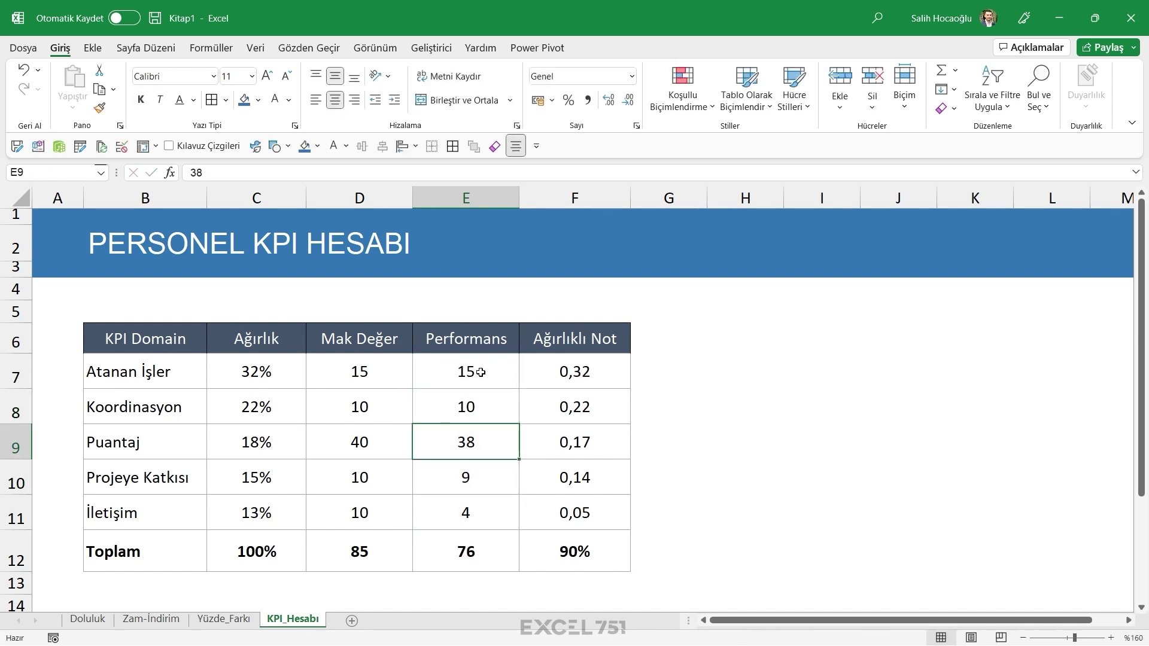
text(40 10 10)
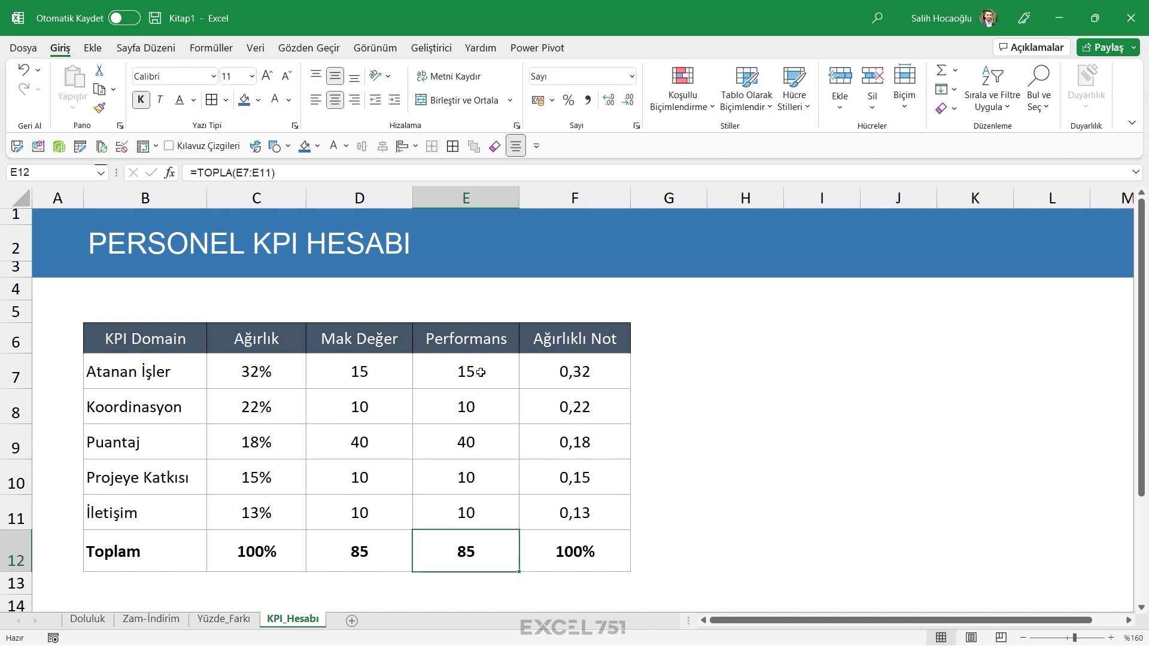
click(617, 556)
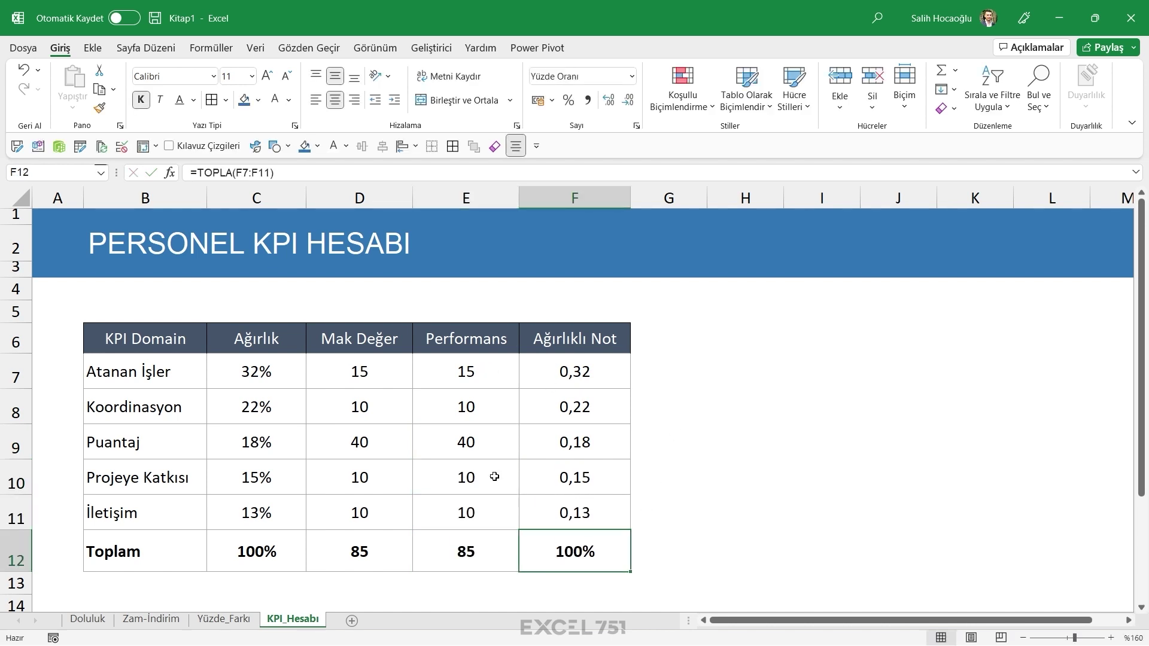
Set the Performans values to 8, 5, 35, 4 and 2, giving a 52% weighted total
click(464, 379)
text(8)
key(Return)
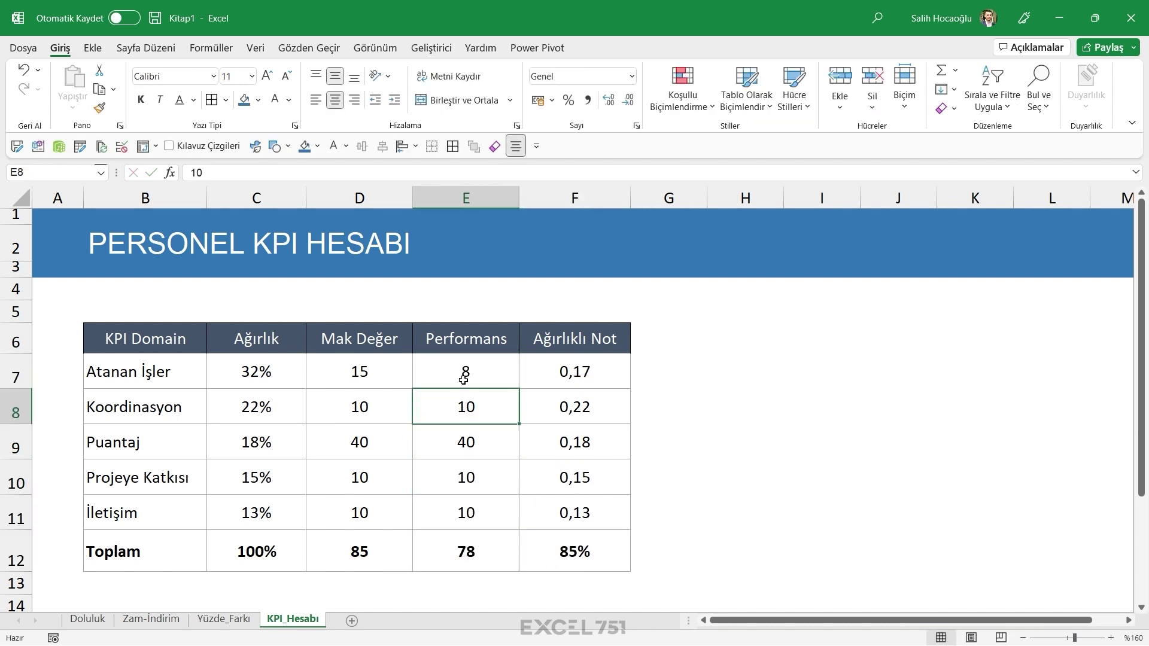
text(5)
key(Return)
text(6)
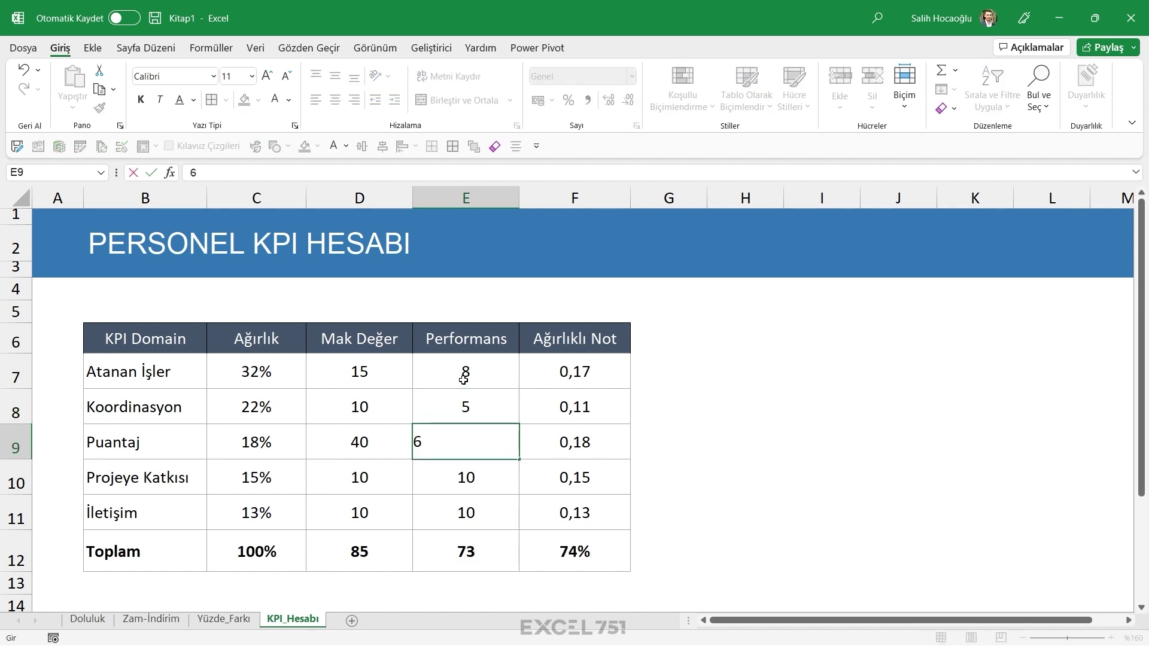
key(BackSpace)
text(35)
key(Return)
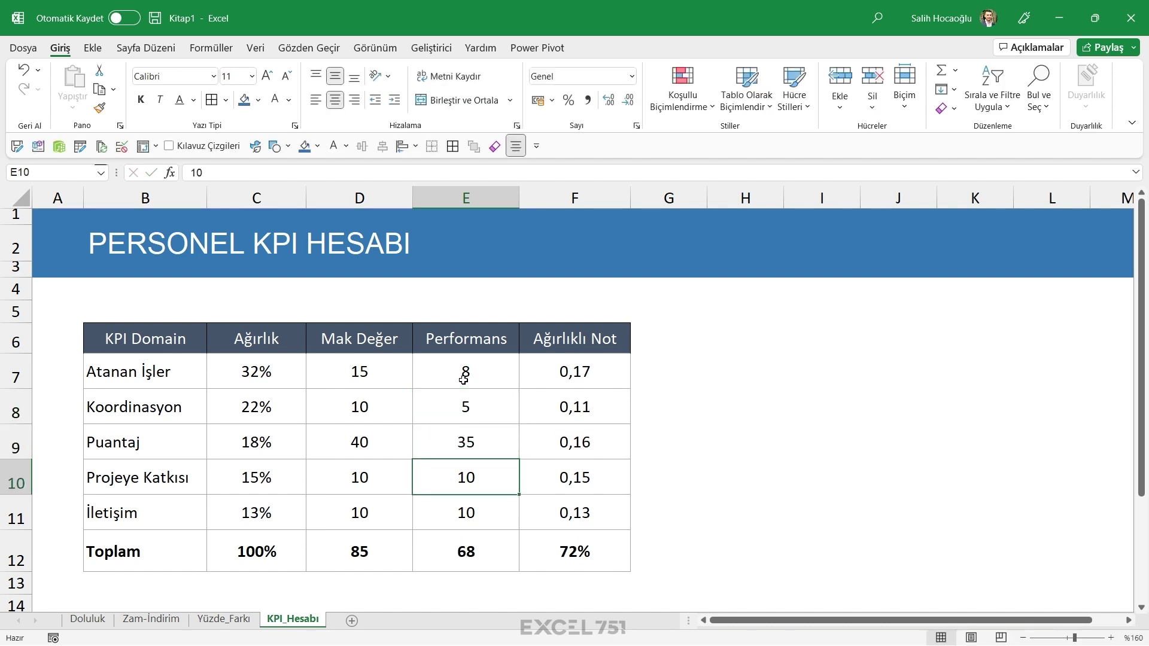
text(4)
key(Return)
text(2)
key(Return)
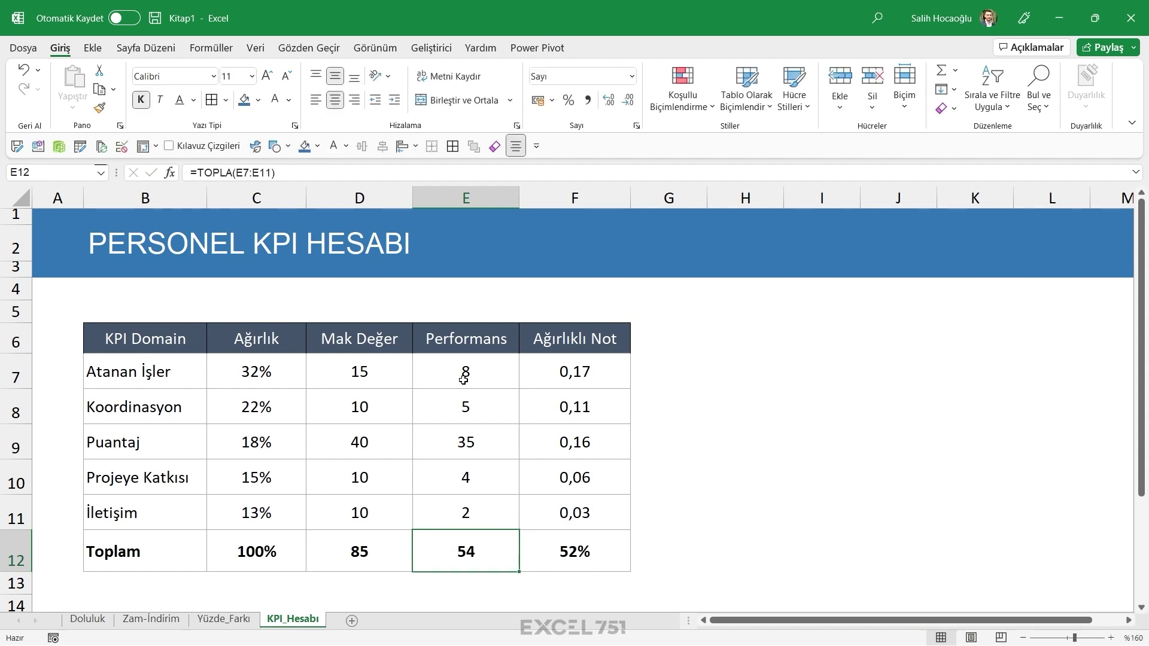
click(607, 562)
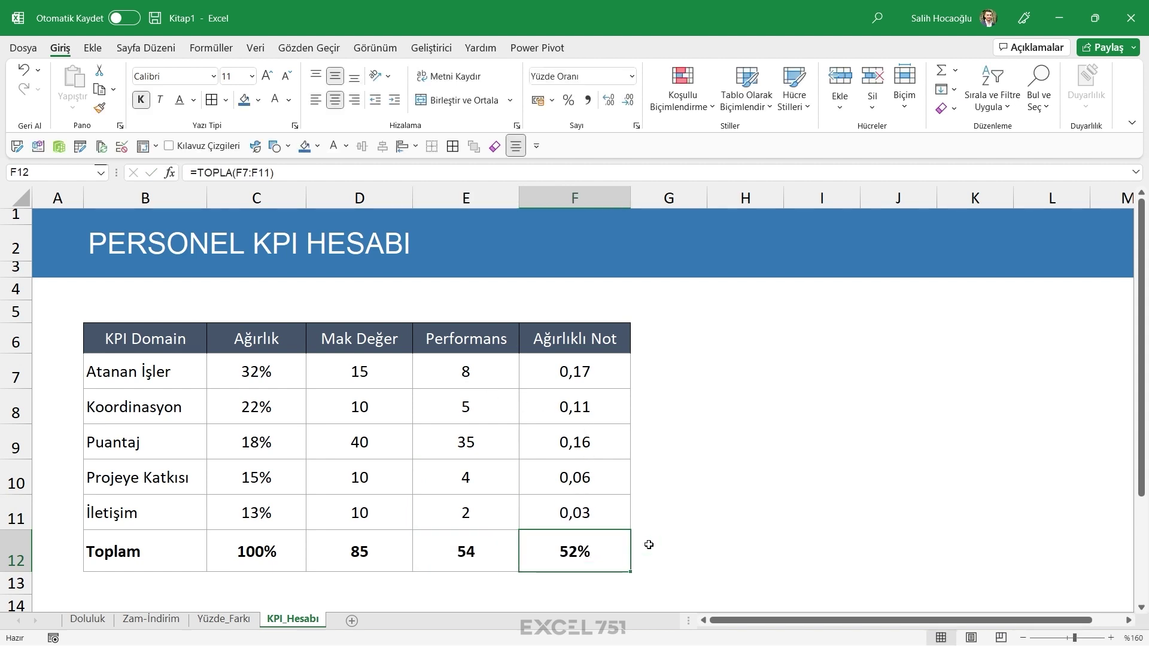
click(368, 555)
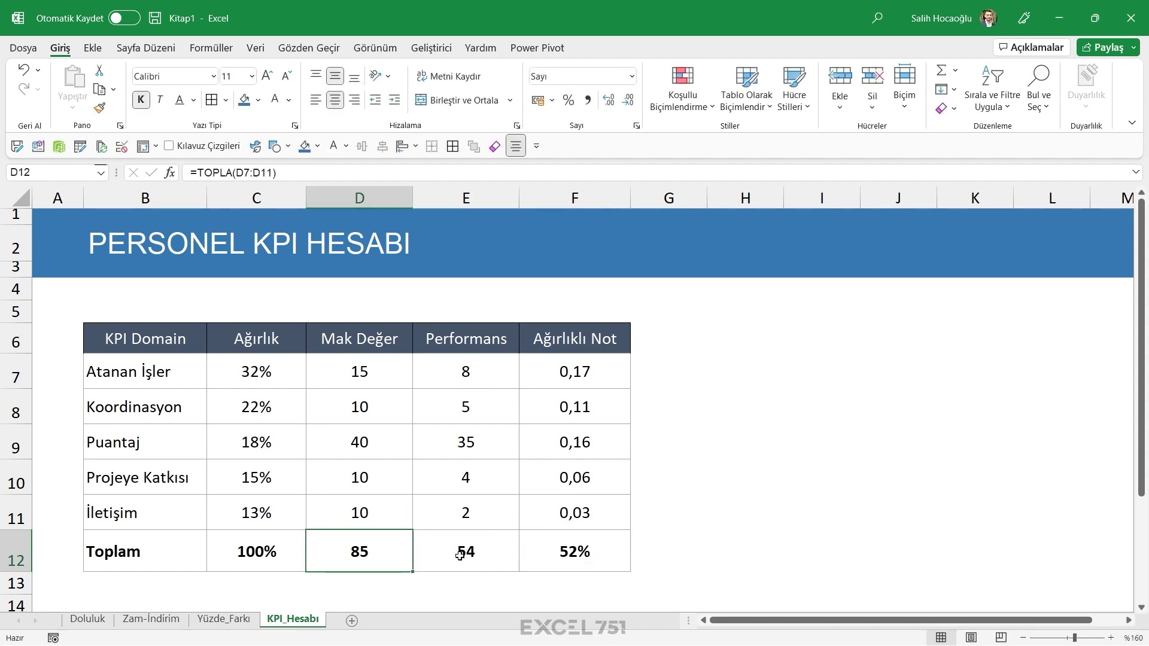
click(460, 555)
drag(431, 547, 398, 553)
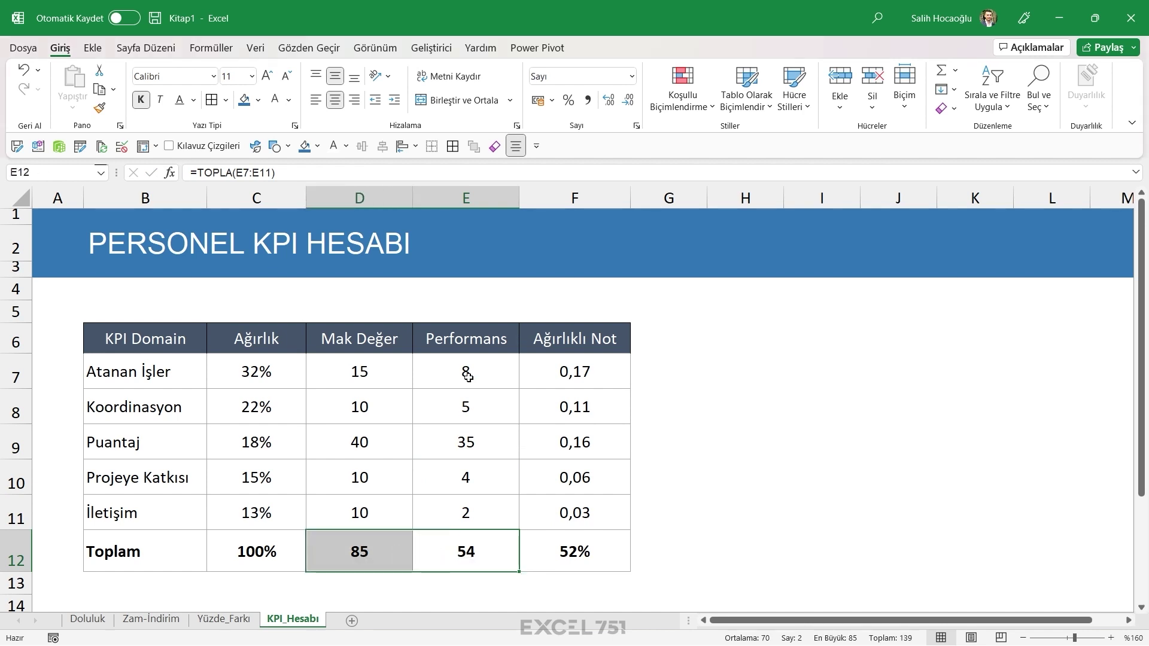
mouse_move(335, 376)
mouse_down()
mouse_move(472, 374)
mouse_move(391, 377)
mouse_up()
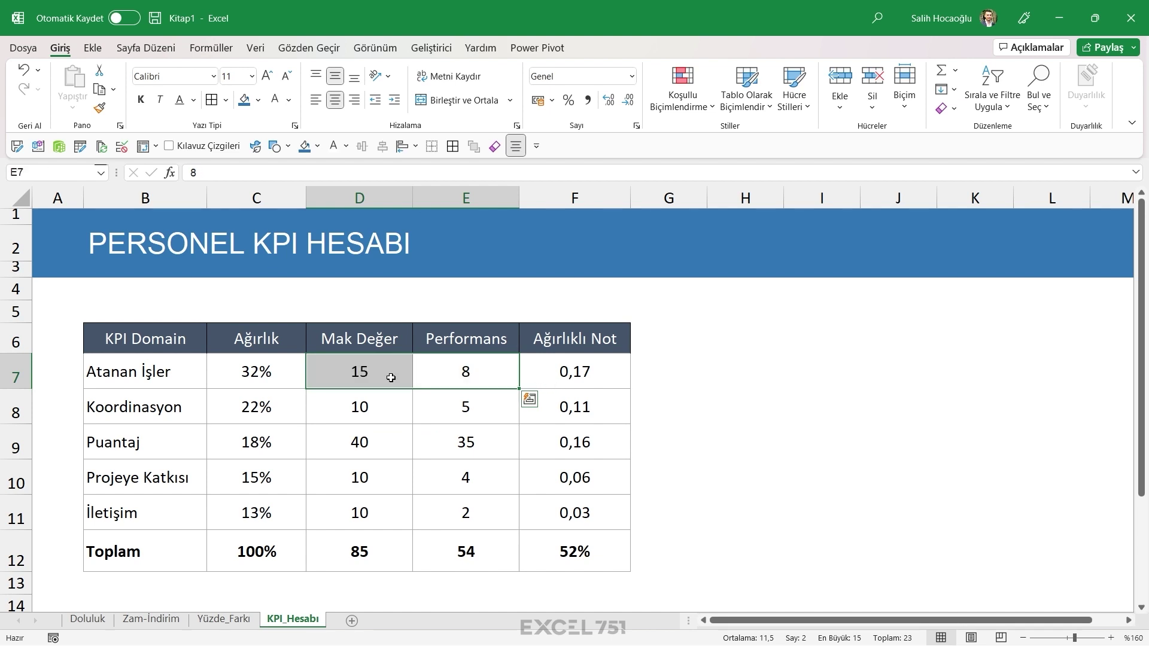
click(290, 371)
drag(591, 369, 594, 531)
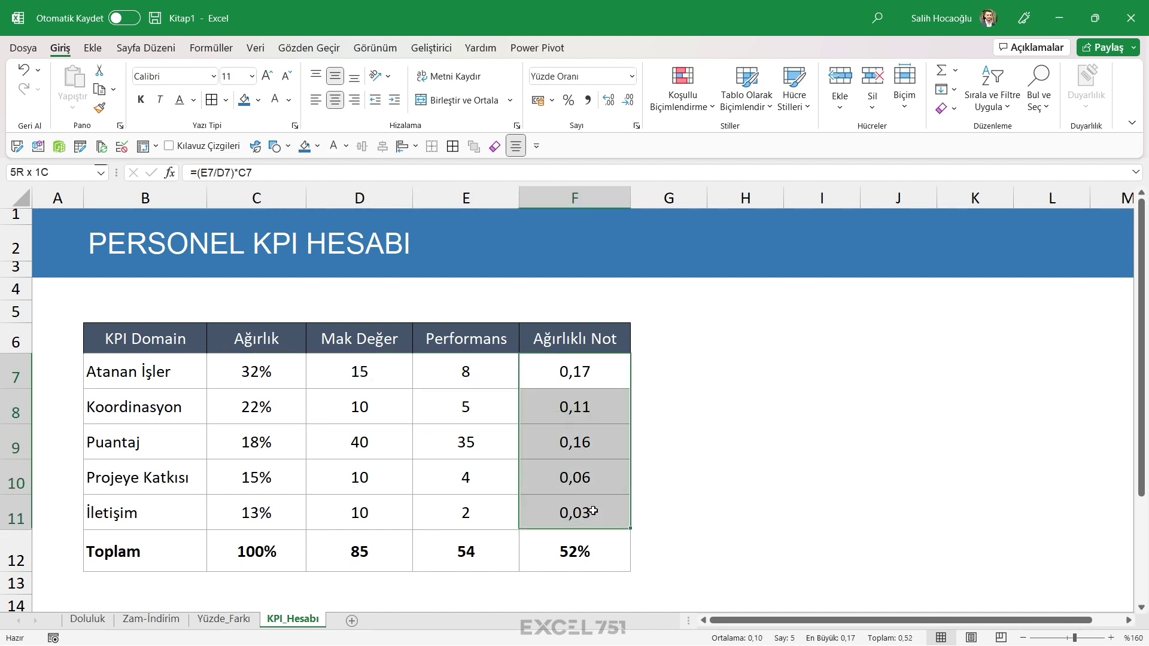